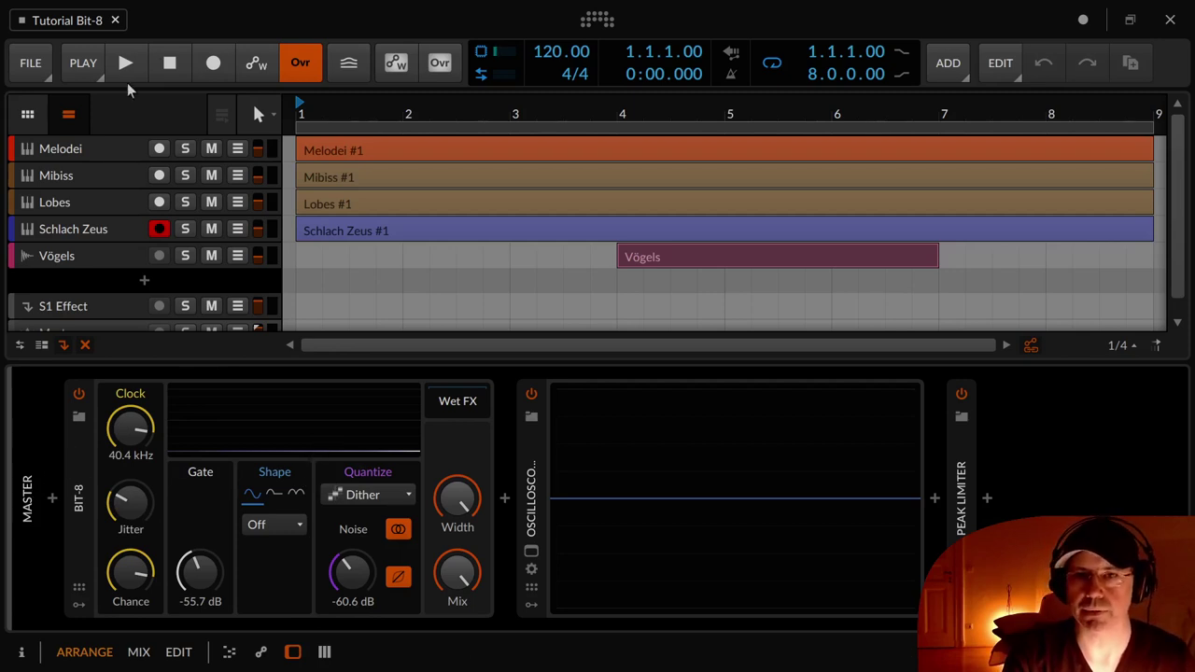
Play the arrangement from the start to hear it with Bit-8 active, and stop playback back at the beginning
{"action": "left_click", "coordinate": [166, 54]}
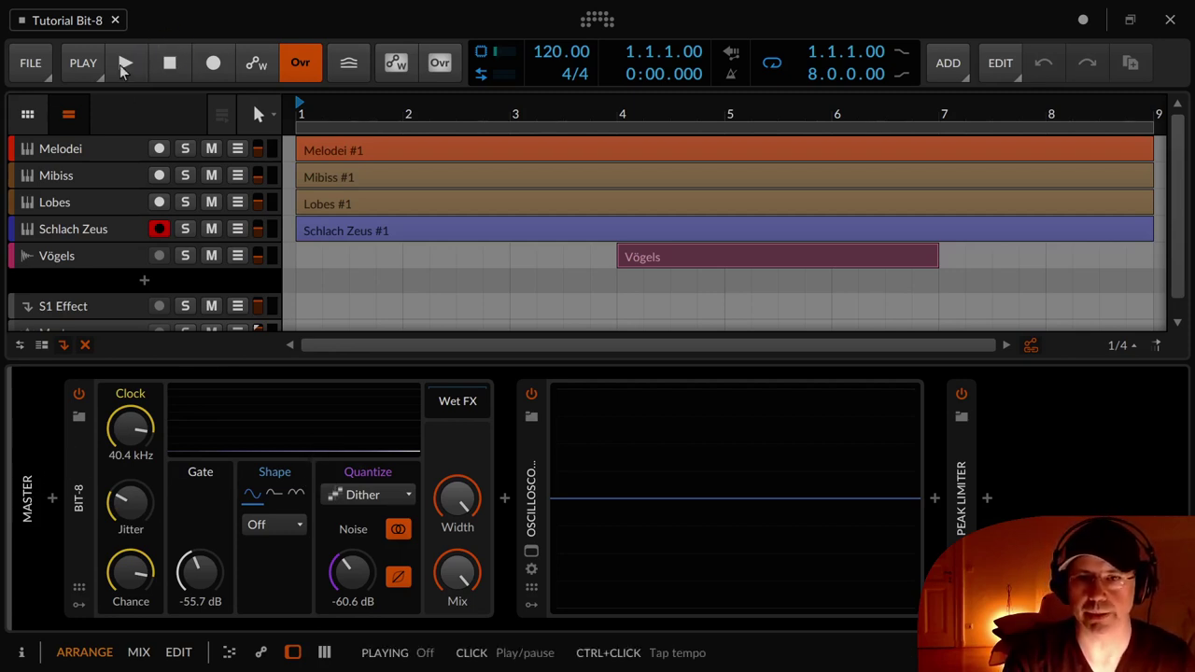
{"action": "left_click", "coordinate": [124, 66]}
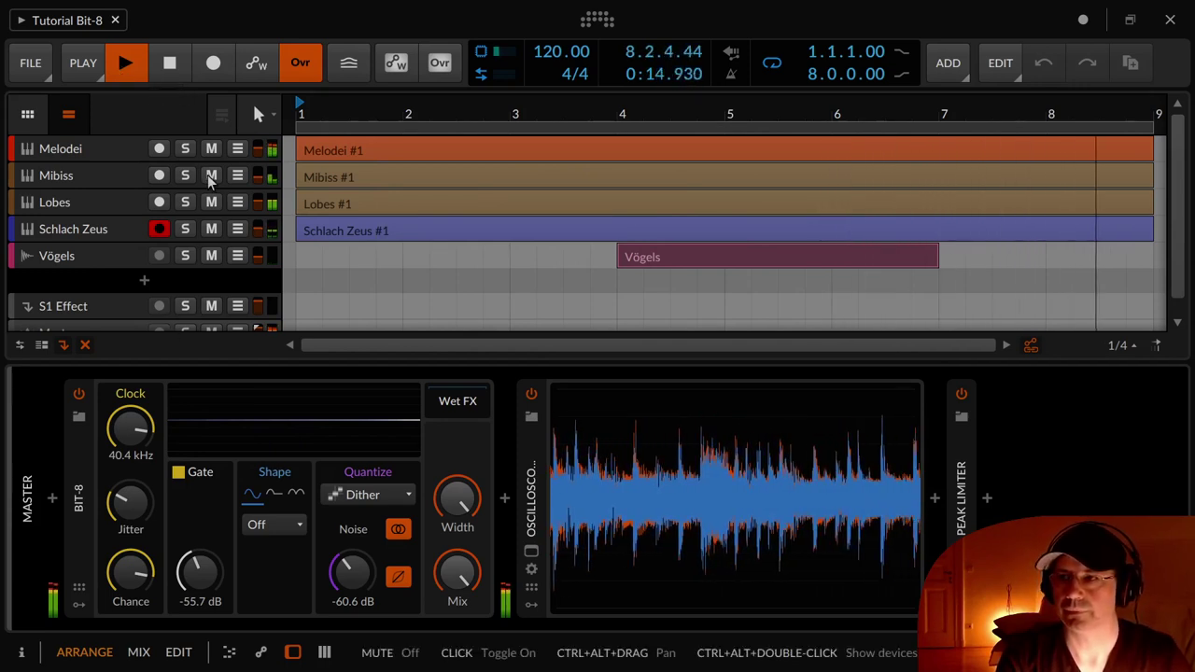
{"action": "key", "text": "space"}
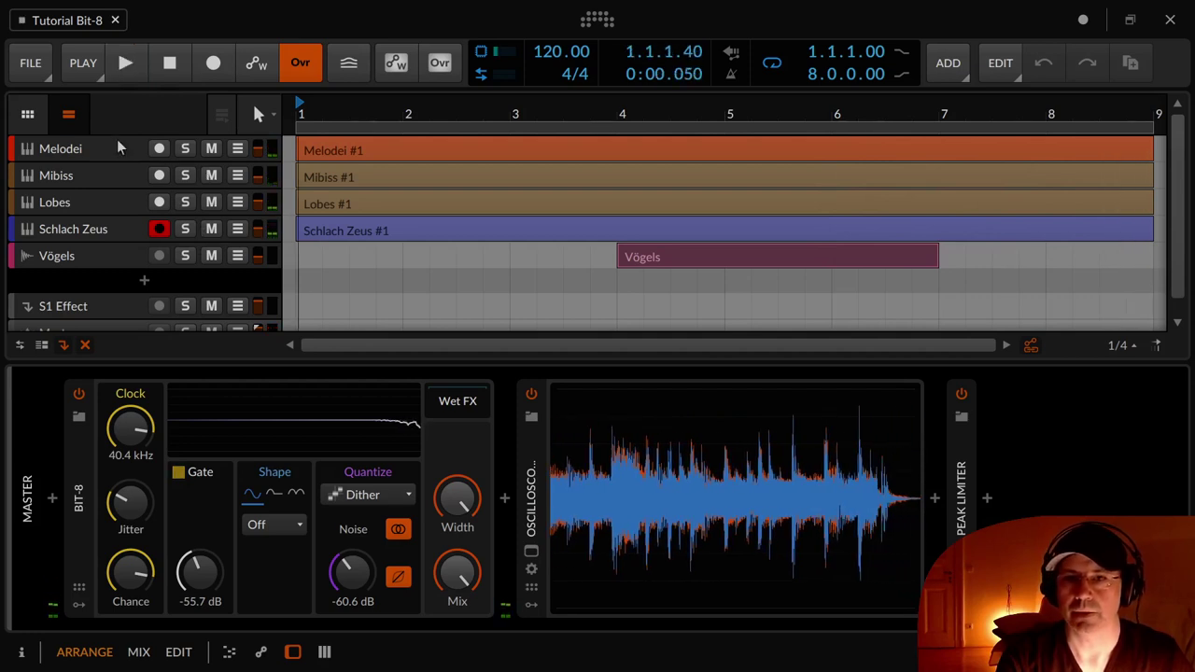
{"action": "left_click", "coordinate": [156, 73]}
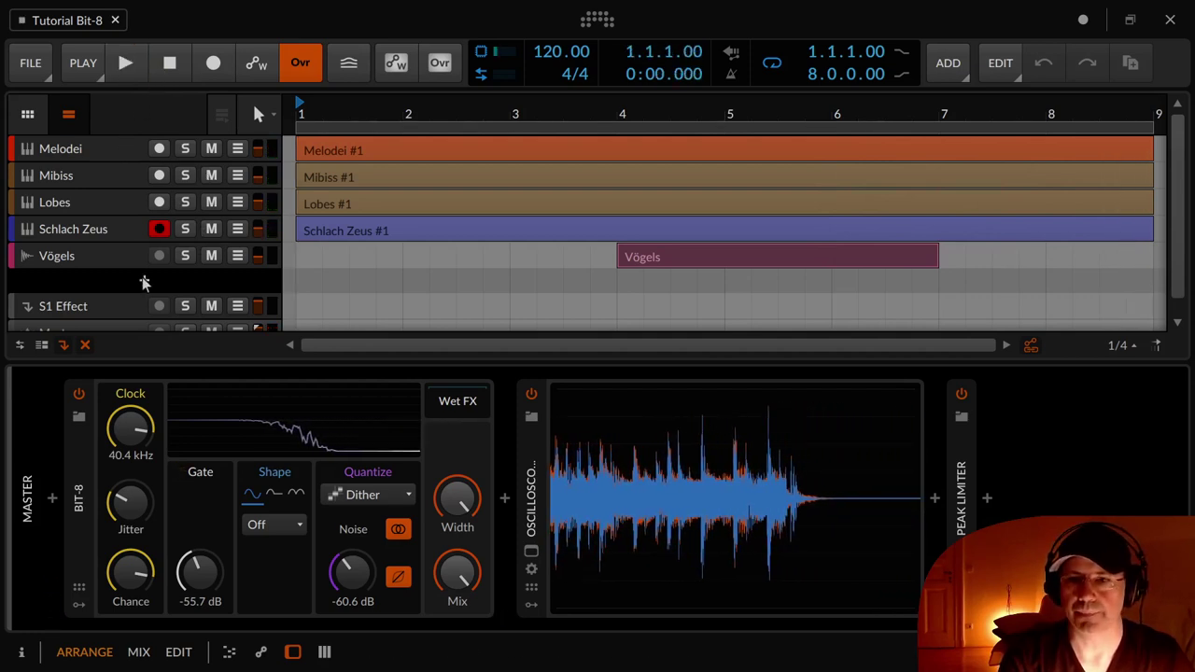
Play the arrangement while repeatedly bypassing and re-enabling Bit-8 on the master to compare the sound, leaving it enabled
{"action": "left_click", "coordinate": [79, 396]}
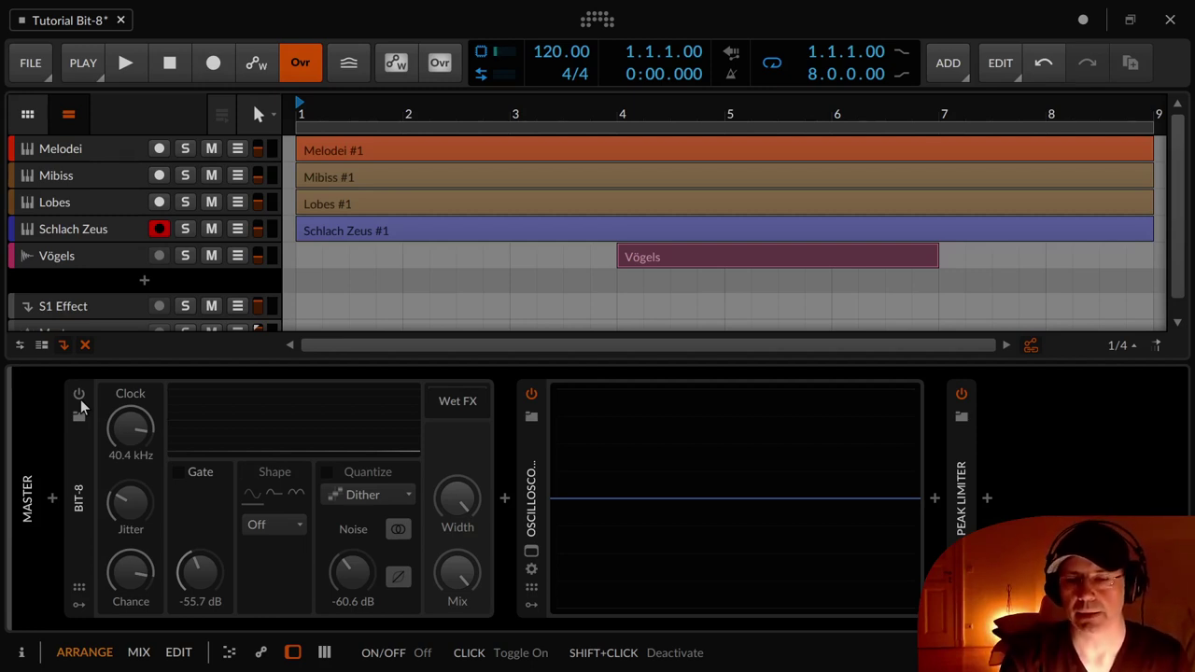
{"action": "key", "text": "space"}
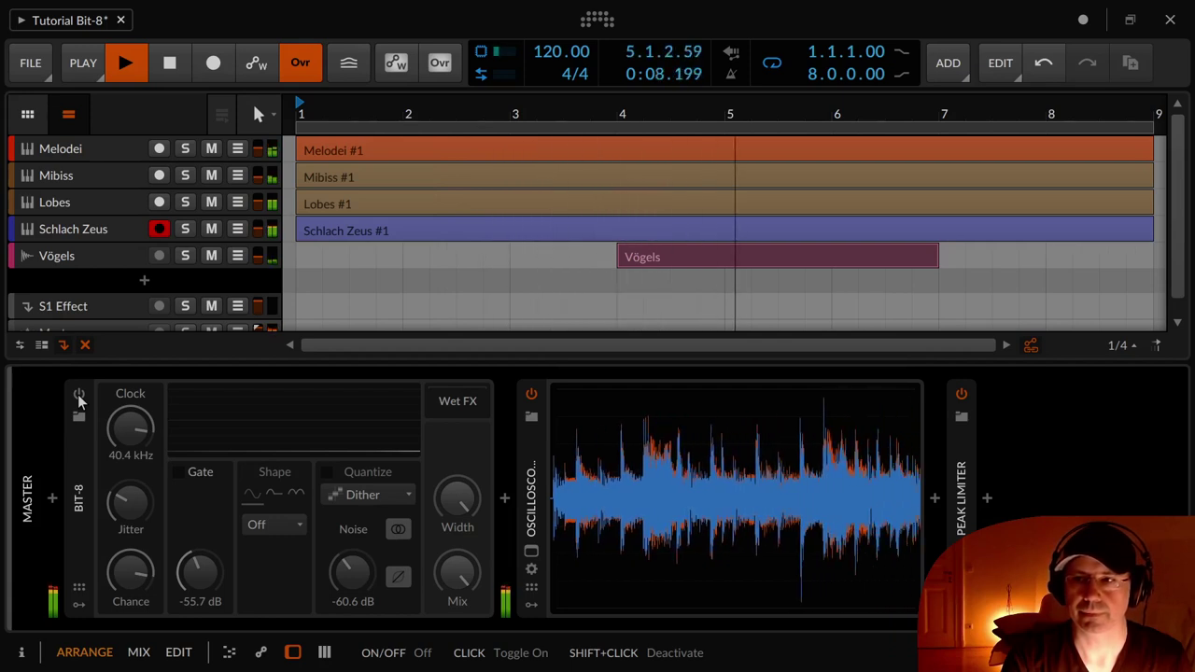
{"action": "left_click", "coordinate": [79, 397]}
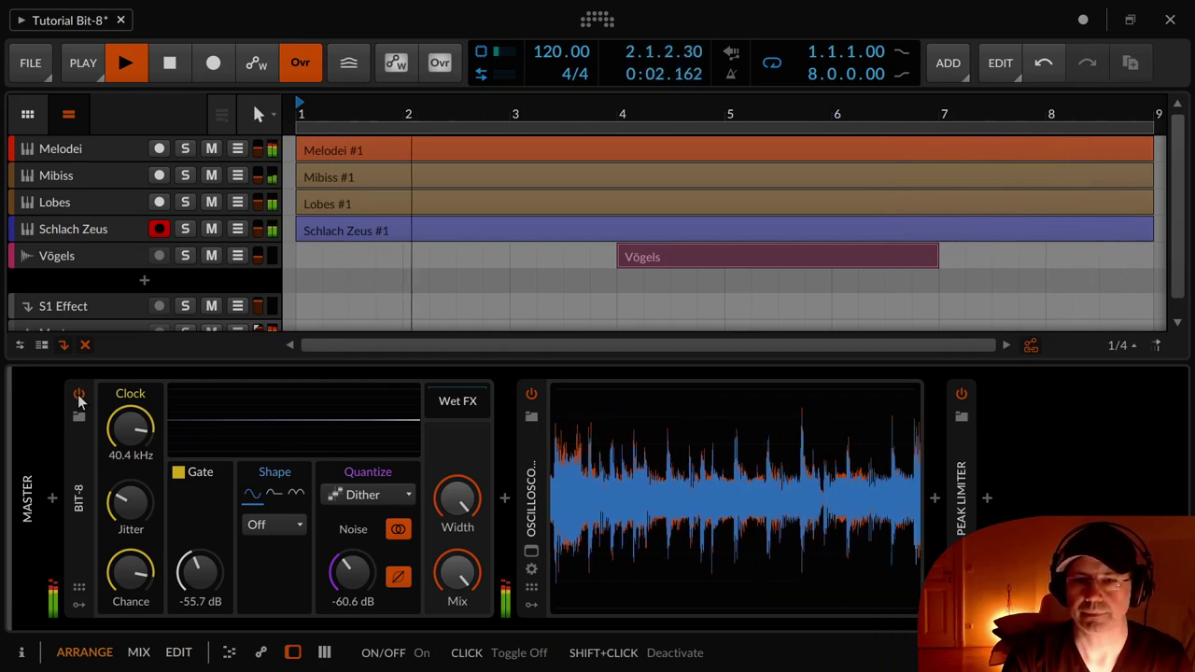
{"action": "left_click", "coordinate": [80, 395]}
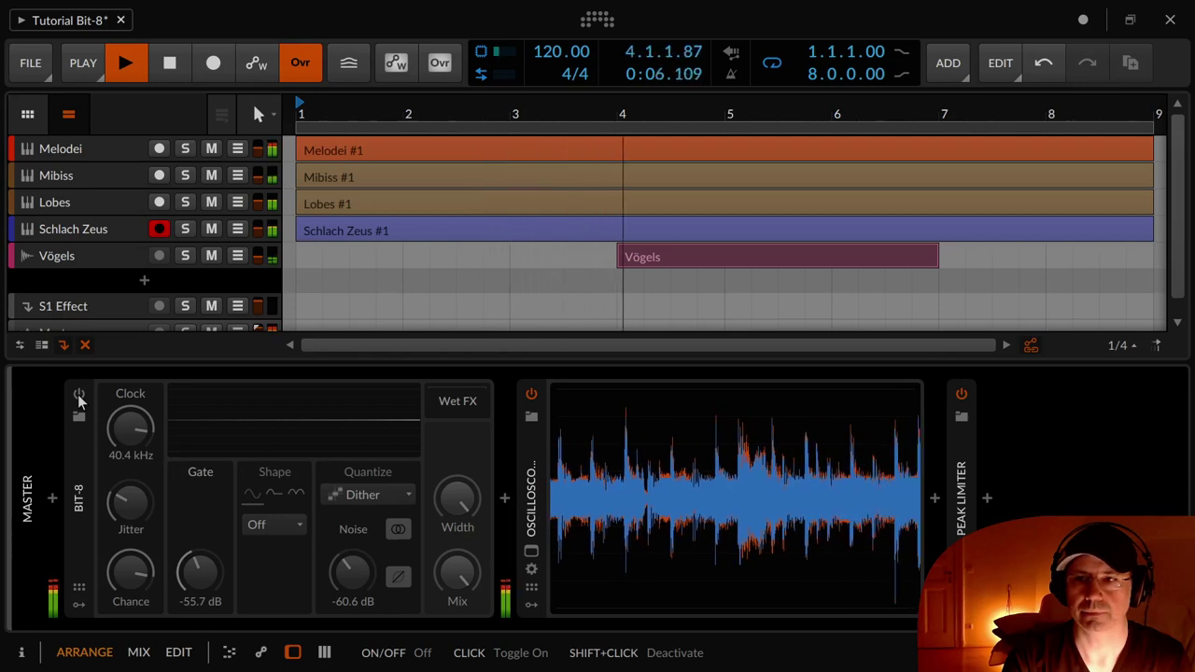
{"action": "left_click", "coordinate": [79, 395]}
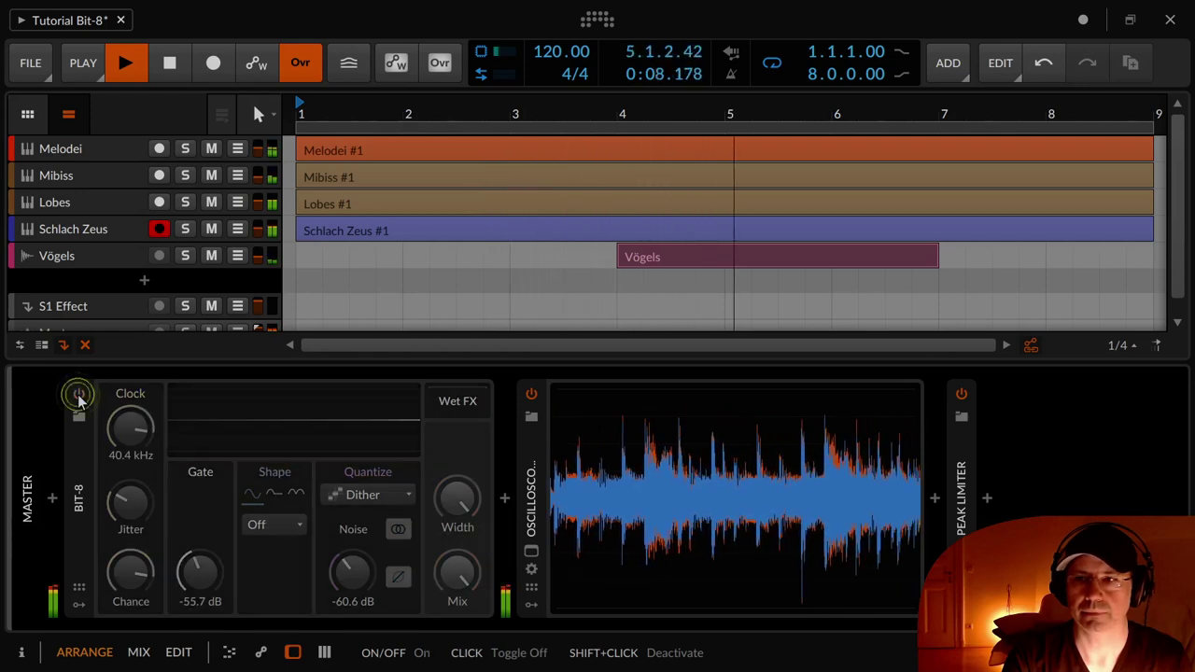
{"action": "left_click", "coordinate": [80, 395]}
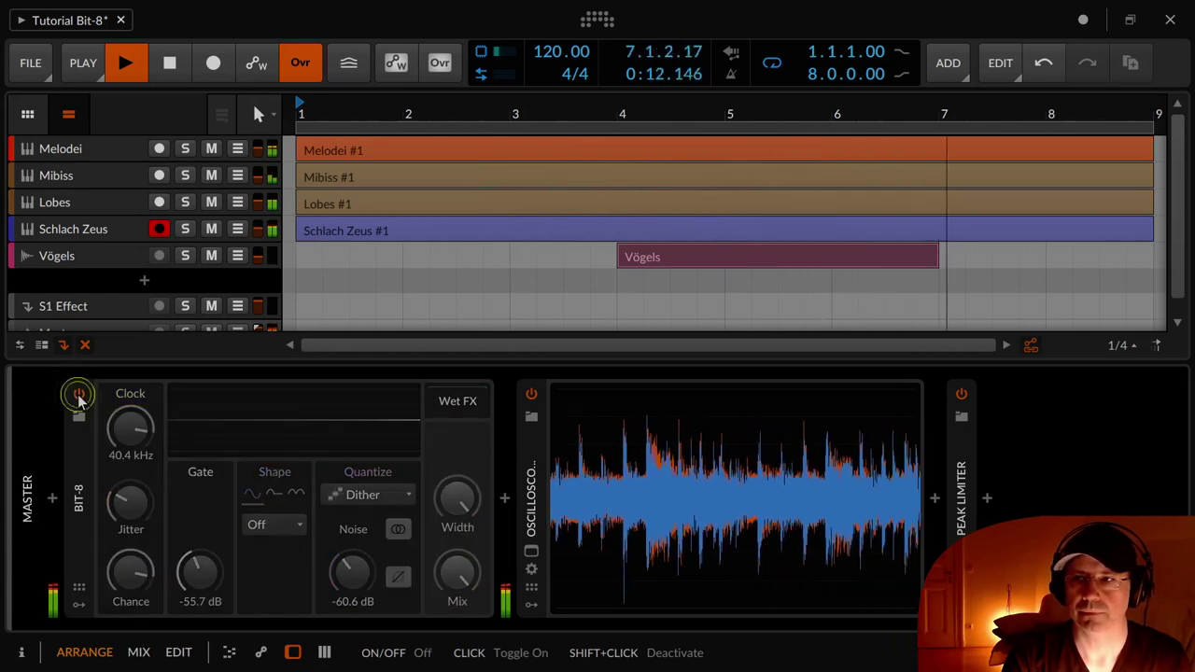
{"action": "left_click", "coordinate": [80, 395]}
{"action": "left_click", "coordinate": [79, 395]}
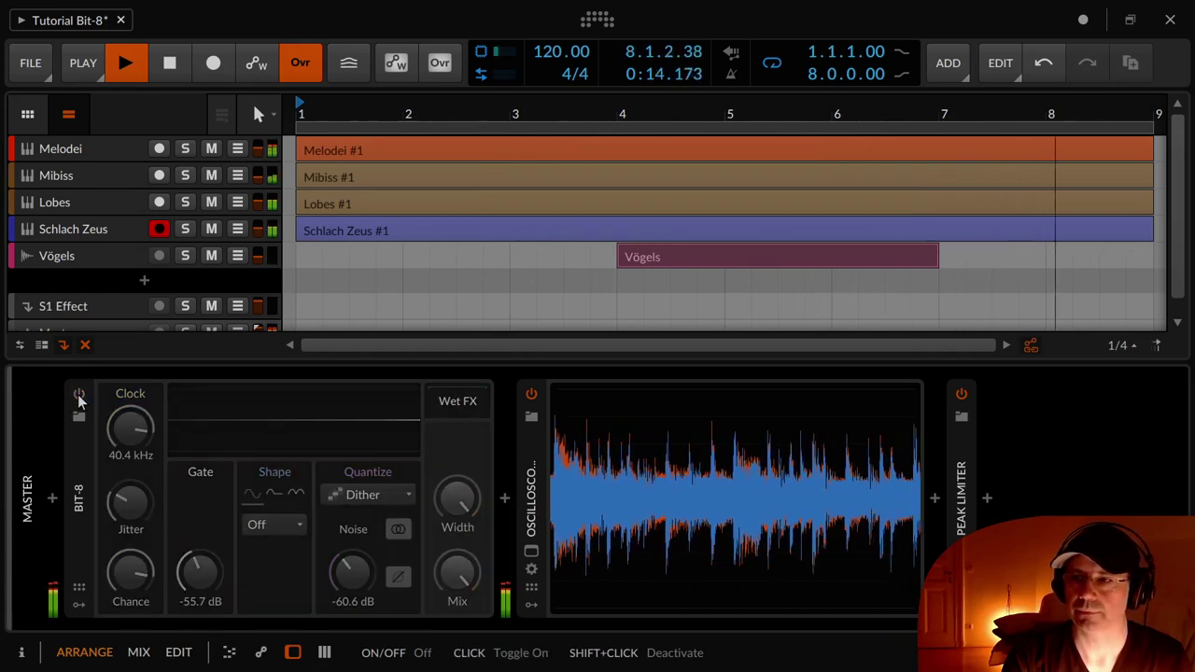
{"action": "left_click", "coordinate": [80, 395]}
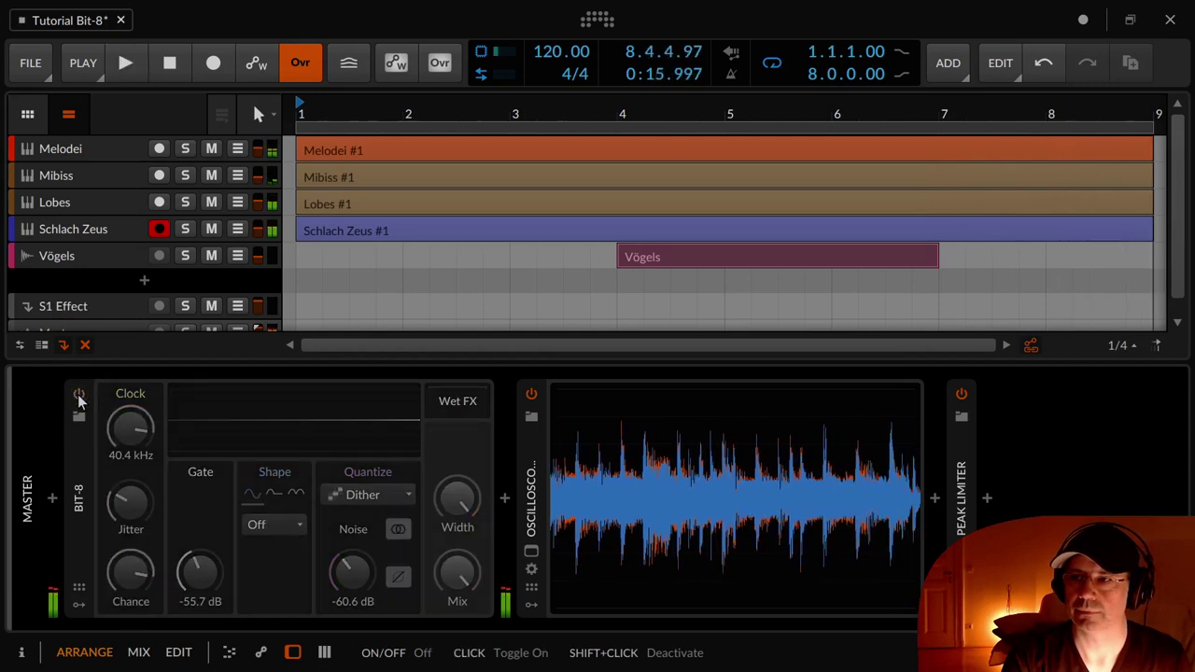
{"action": "left_click", "coordinate": [80, 395]}
{"action": "left_click", "coordinate": [81, 395]}
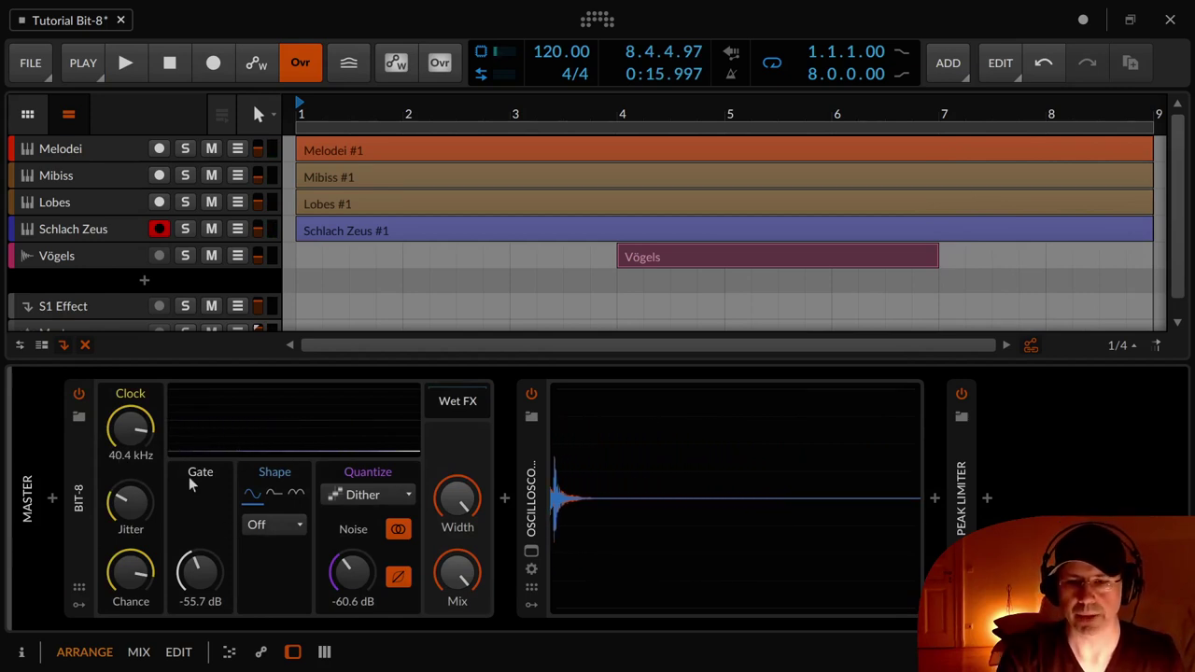
Reset Bit-8's clock section to 100.0 kHz with no jitter and full chance, and its gate threshold to -96.0 dB
{"action": "double_click", "coordinate": [143, 432]}
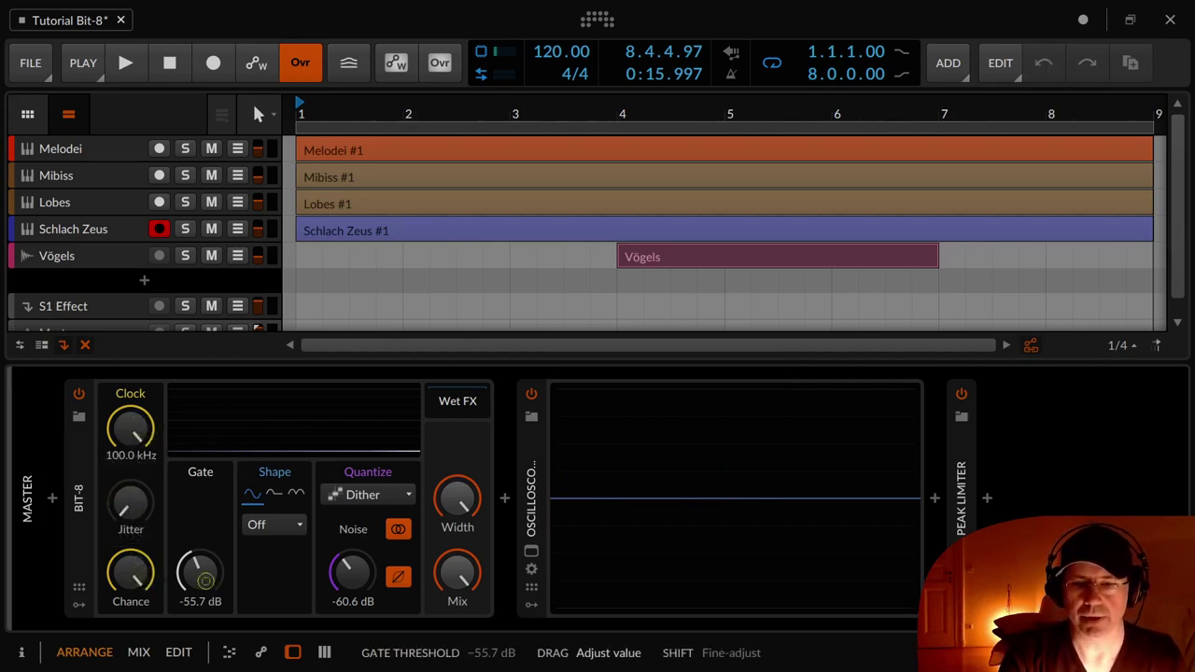
{"action": "double_click", "coordinate": [198, 571]}
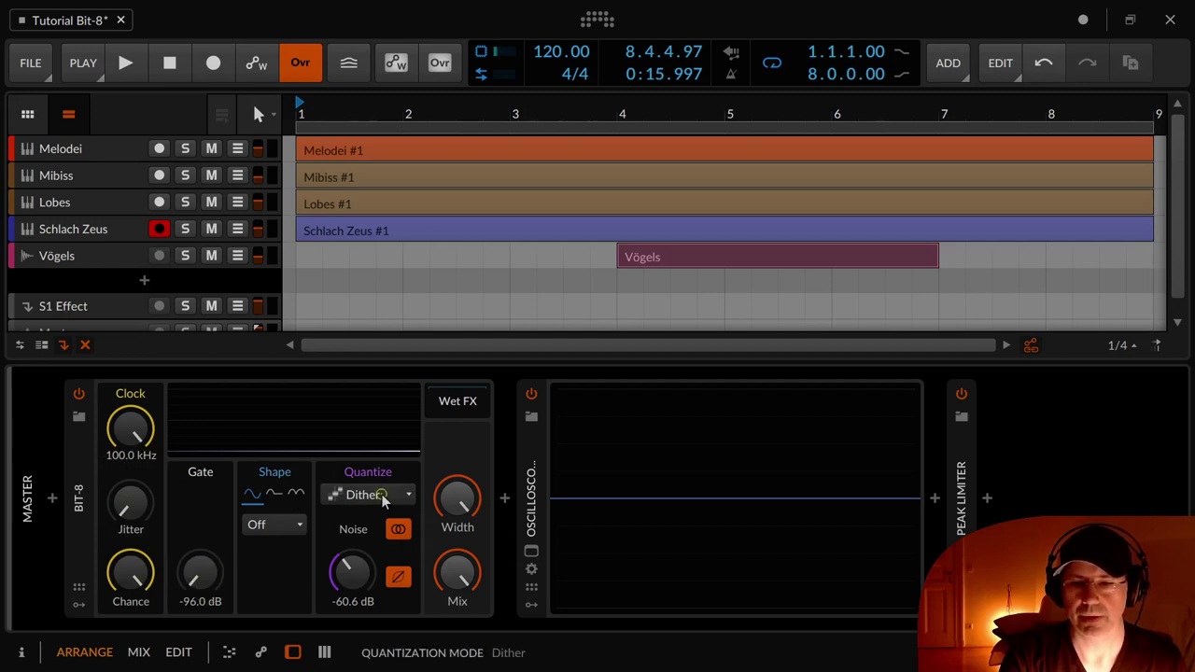
Set Bit-8's quantization mode to Off-zero with a level of -96.0 dB, and disable the option beside the level
{"action": "left_click", "coordinate": [381, 495]}
{"action": "left_click", "coordinate": [374, 520]}
{"action": "double_click", "coordinate": [367, 574]}
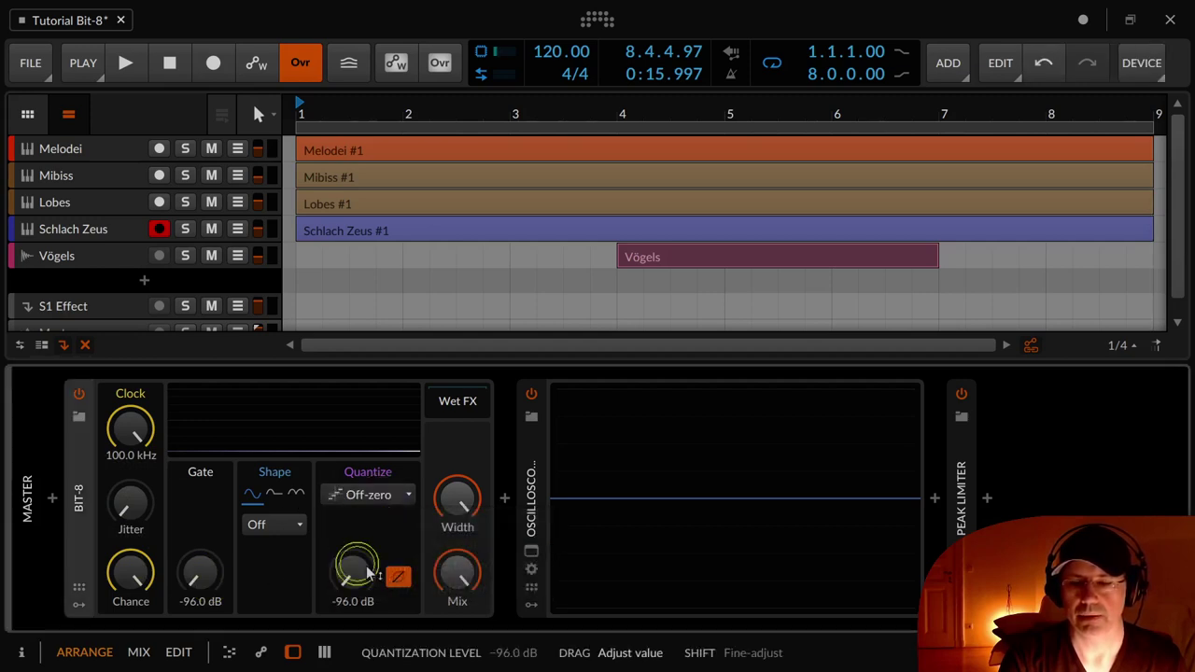
{"action": "left_click", "coordinate": [397, 577]}
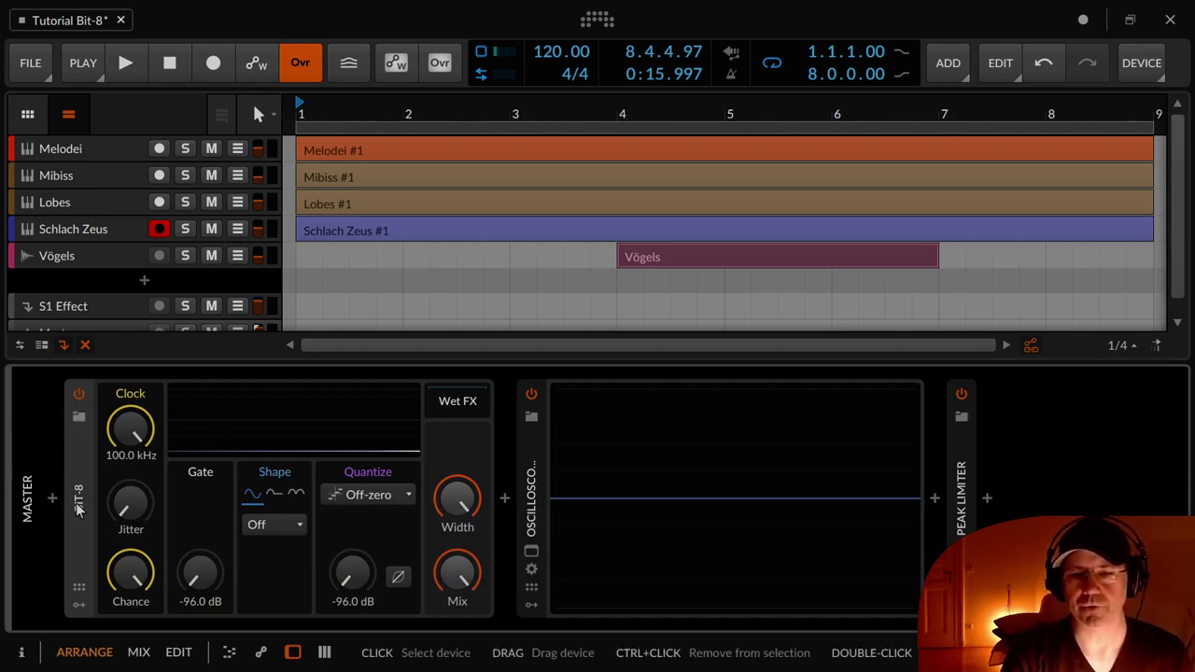
Show and hide Bit-8's remote controls, and do the same for its modulators
{"action": "left_click", "coordinate": [85, 588]}
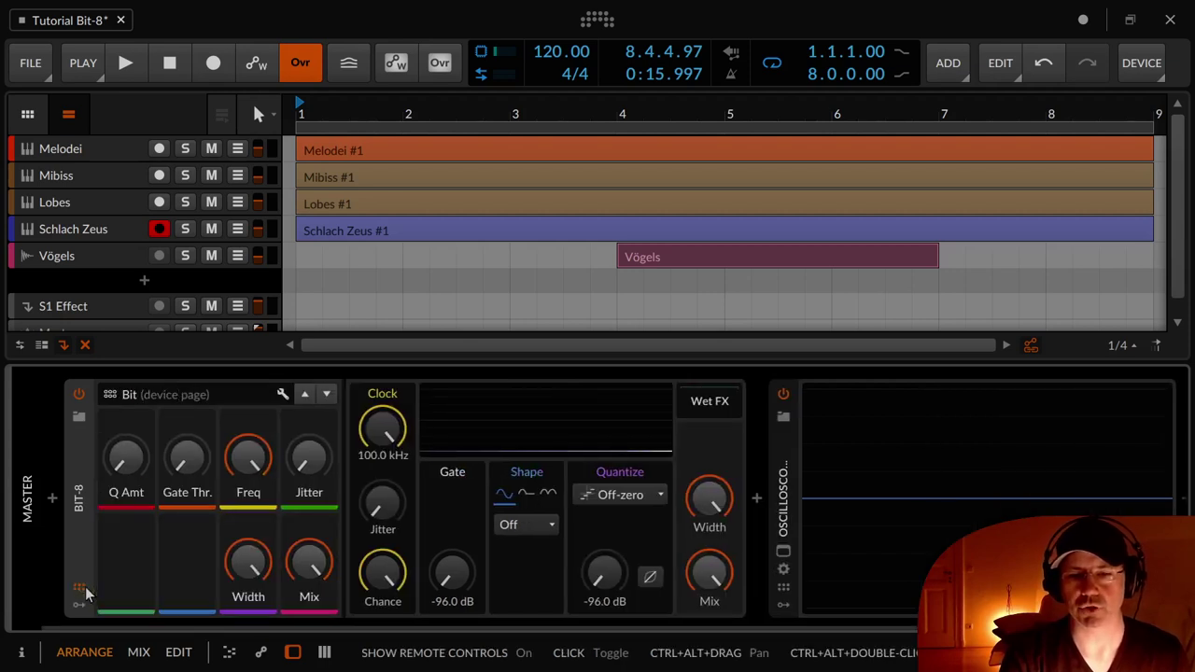
{"action": "left_click", "coordinate": [84, 588]}
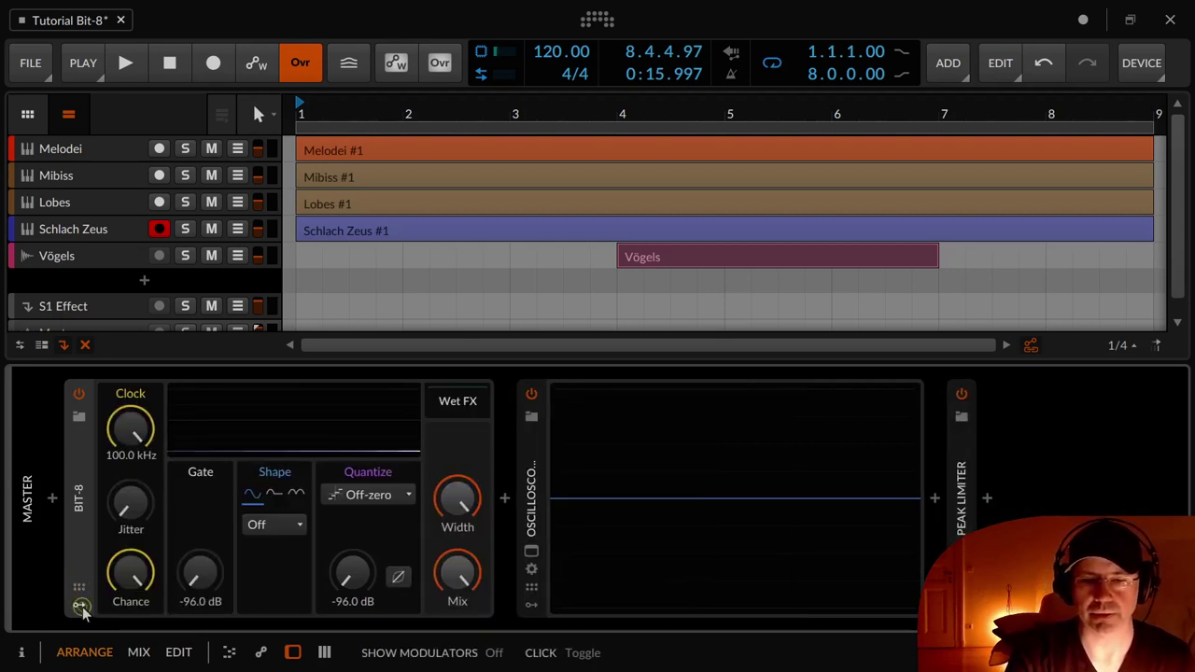
{"action": "left_click", "coordinate": [83, 607]}
{"action": "left_click", "coordinate": [83, 607]}
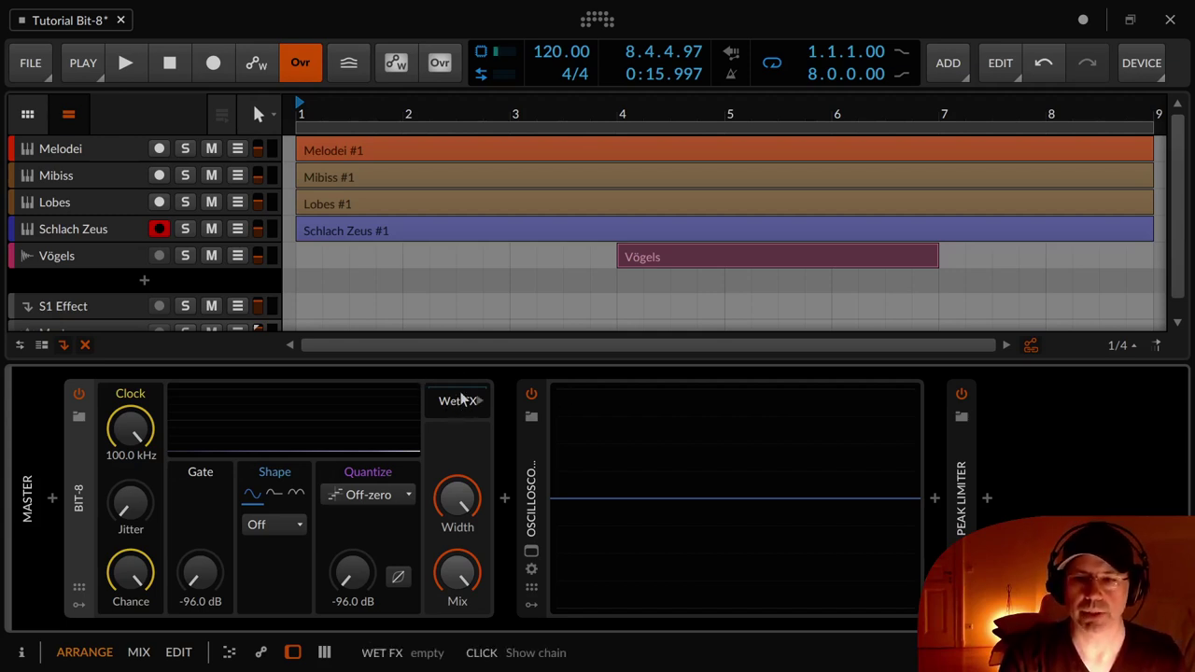
Try lowering Bit-8's Mix to 12.6 %, reset it to full, and lower the clock frequency to 42.6 kHz
{"action": "left_click_drag", "start_coordinate": [458, 493], "coordinate": [457, 649]}
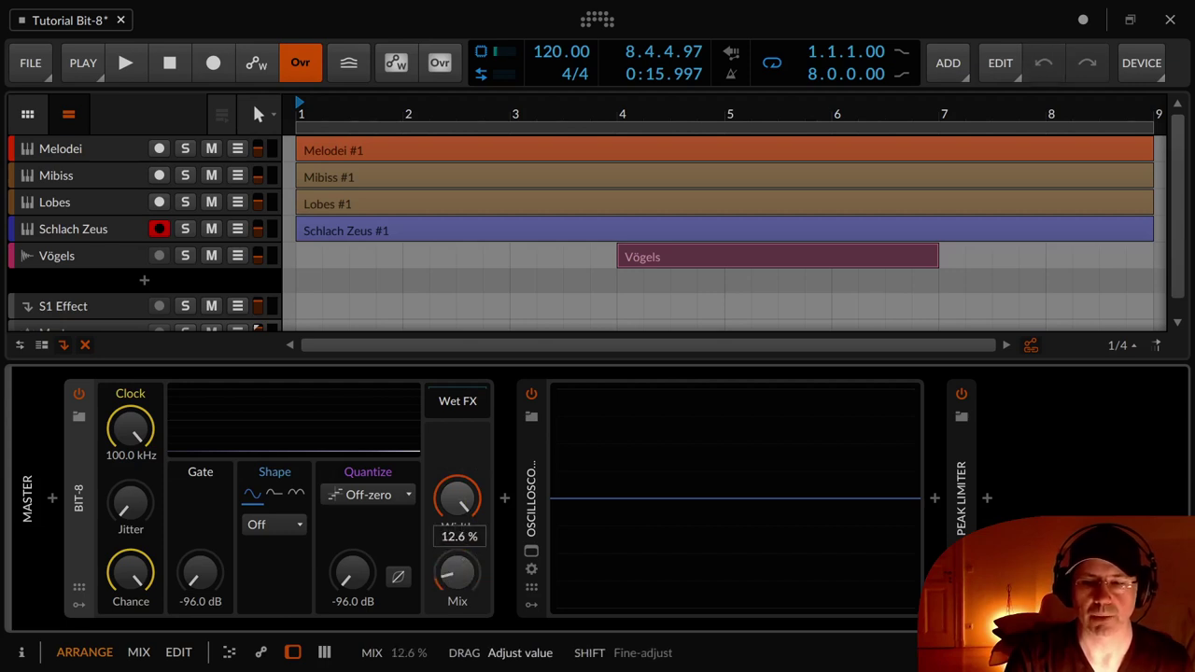
{"action": "double_click", "coordinate": [462, 573]}
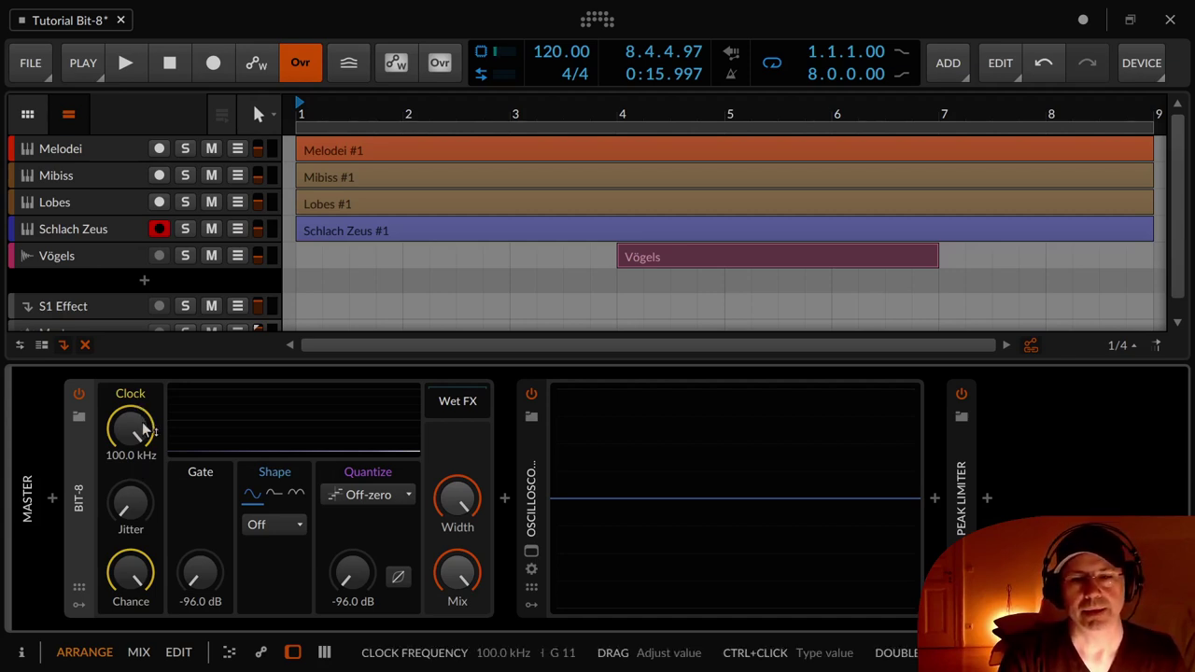
{"action": "left_click_drag", "start_coordinate": [130, 429], "coordinate": [131, 455]}
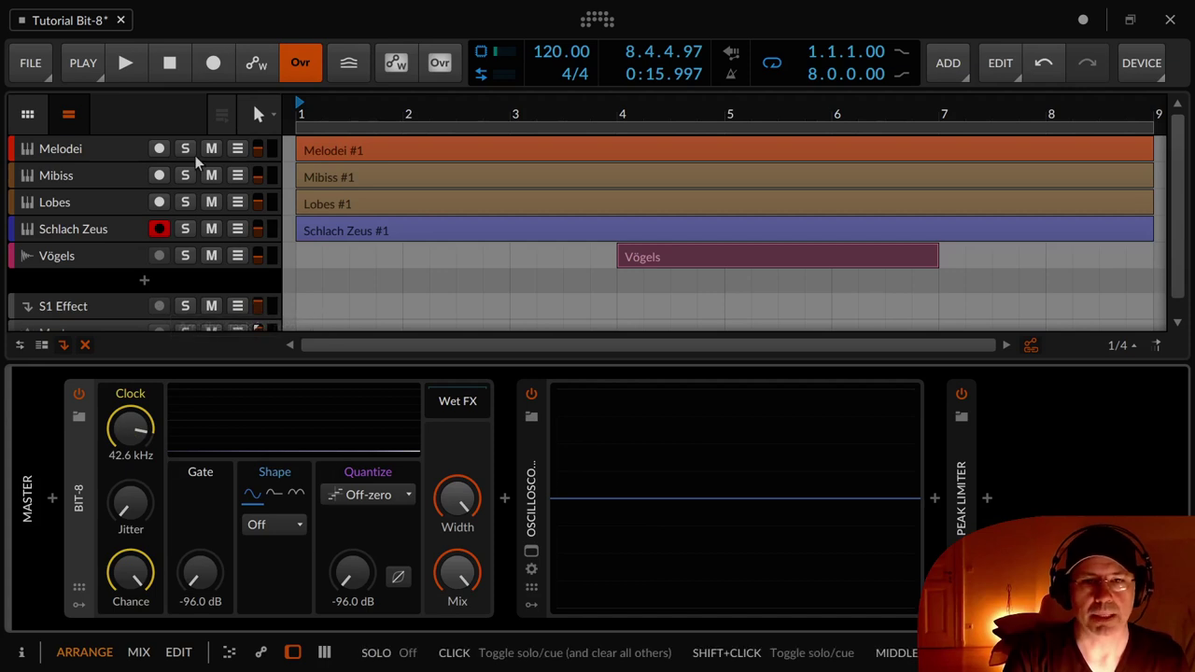
Solo the Schlach Zeus track and play it with Bit-8's clock frequency reset to 100.0 kHz
{"action": "left_click", "coordinate": [185, 230]}
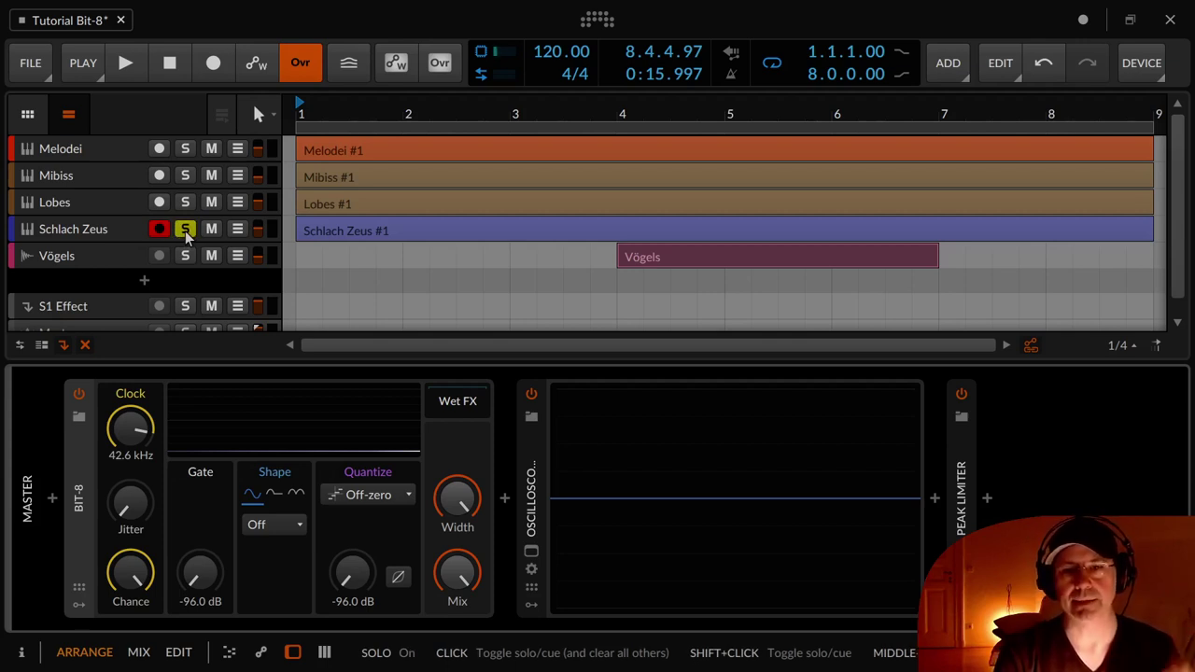
{"action": "mouse_move", "coordinate": [144, 437]}
{"action": "left_mouse_down"}
{"action": "mouse_move", "coordinate": [144, 383]}
{"action": "mouse_move", "coordinate": [145, 442]}
{"action": "left_mouse_up"}
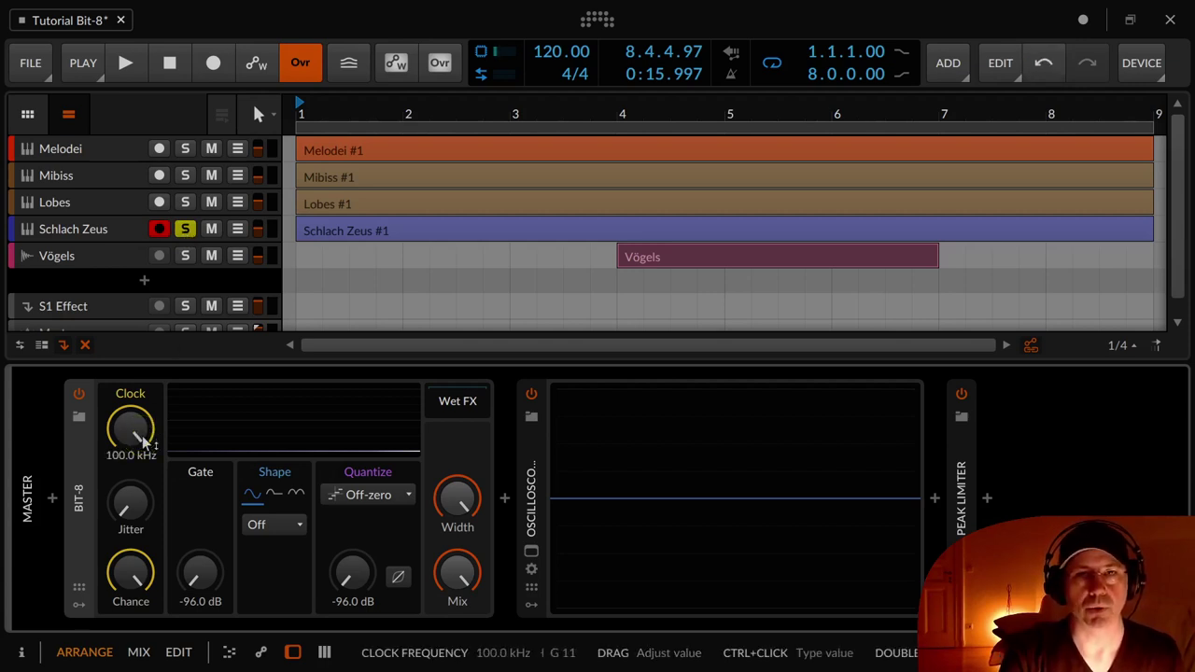
{"action": "key", "text": "space"}
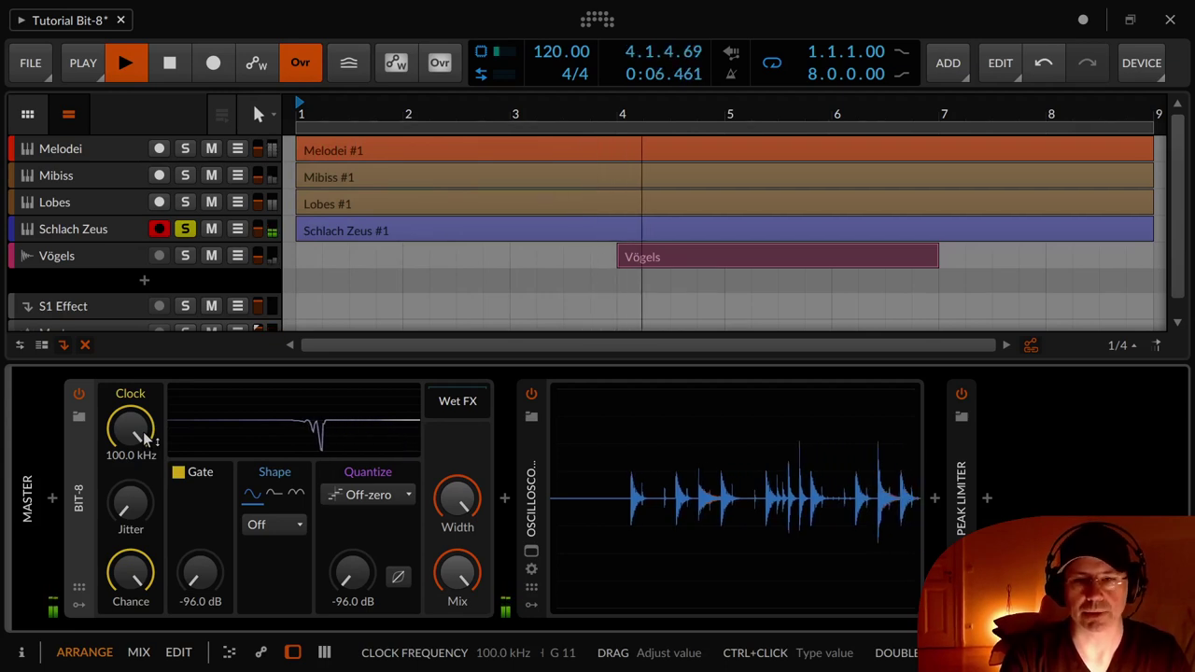
Sweep Bit-8's clock frequency through 44.2, 47.4, 48.3 and 14.7 kHz during playback, and return it to 100.0 kHz
{"action": "left_click_drag", "start_coordinate": [142, 436], "coordinate": [142, 488]}
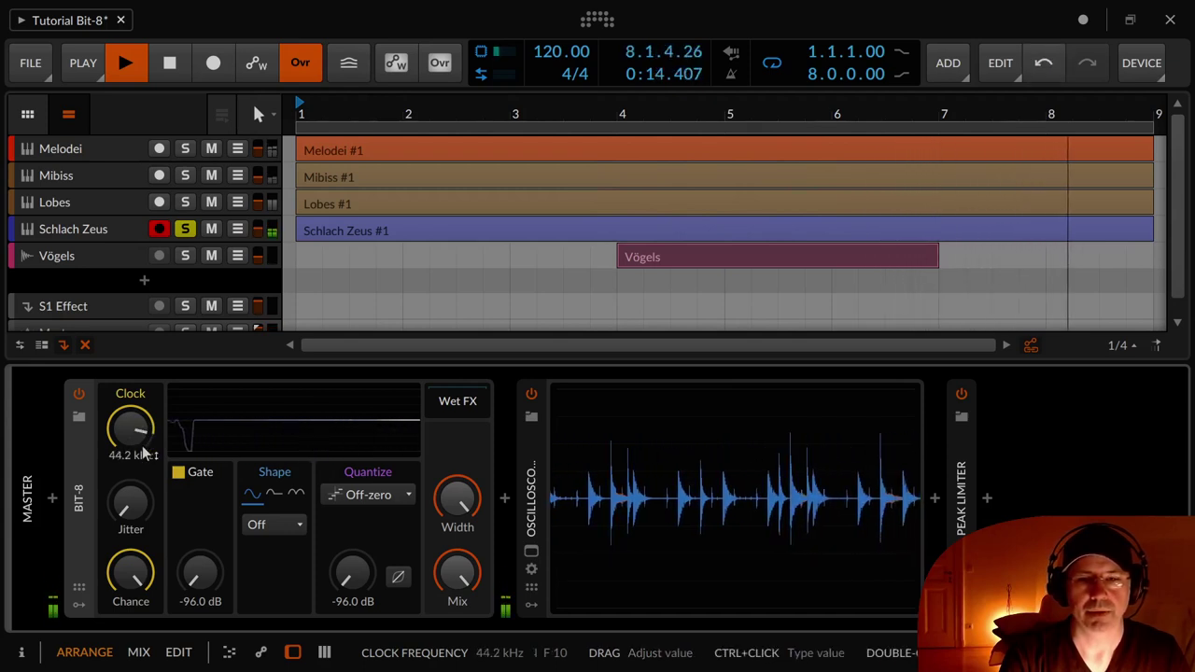
{"action": "mouse_move", "coordinate": [142, 435]}
{"action": "left_mouse_down"}
{"action": "mouse_move", "coordinate": [142, 409]}
{"action": "mouse_move", "coordinate": [142, 426]}
{"action": "left_mouse_up"}
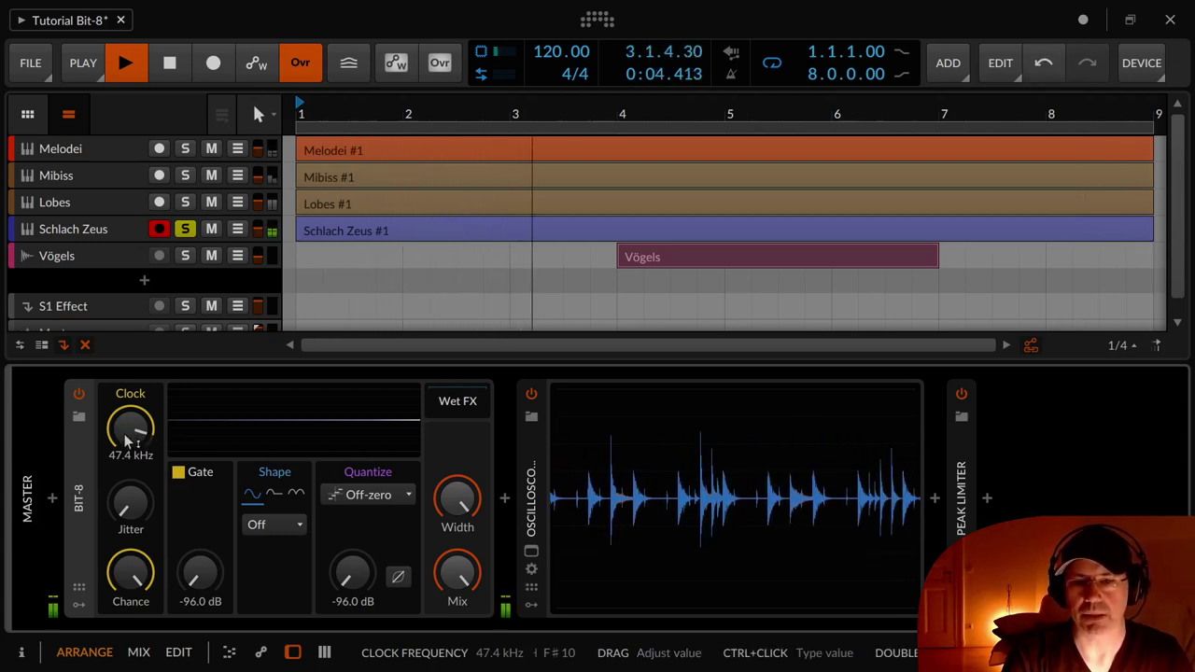
{"action": "mouse_move", "coordinate": [133, 432]}
{"action": "left_mouse_down"}
{"action": "mouse_move", "coordinate": [134, 412]}
{"action": "mouse_move", "coordinate": [133, 426]}
{"action": "left_mouse_up"}
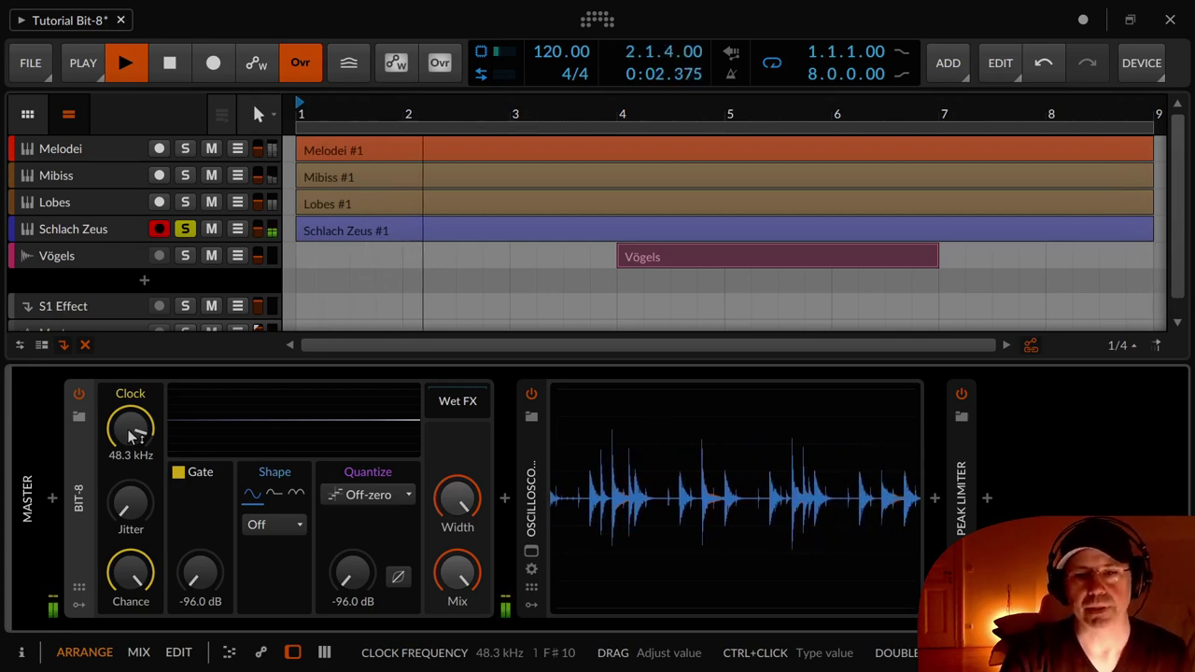
{"action": "left_click_drag", "start_coordinate": [129, 431], "coordinate": [135, 495]}
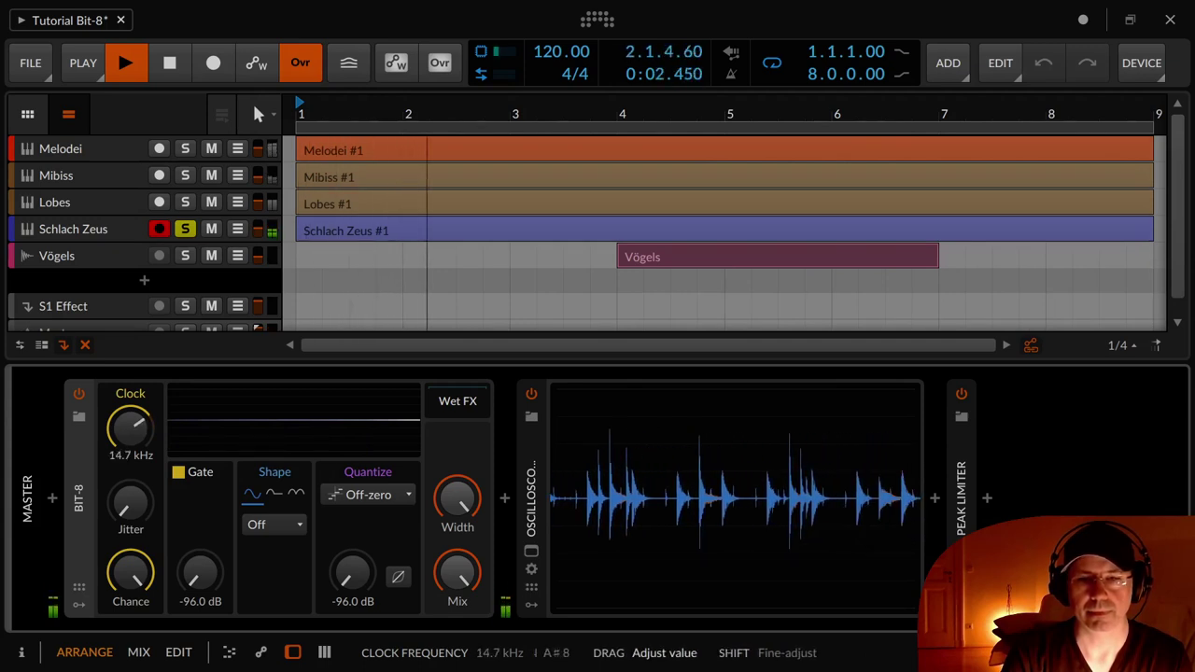
{"action": "left_click_drag", "start_coordinate": [135, 523], "coordinate": [113, 378]}
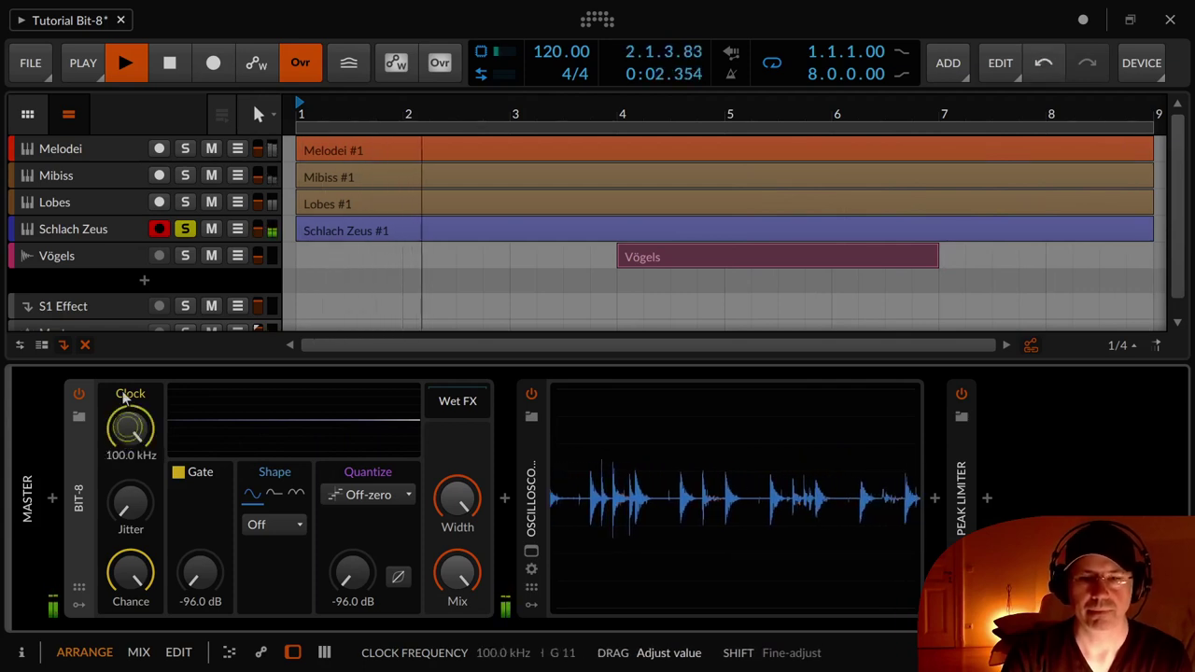
Stop playback, unsolo the Schlach Zeus track, and play the full arrangement from the beginning
{"action": "key", "text": "space"}
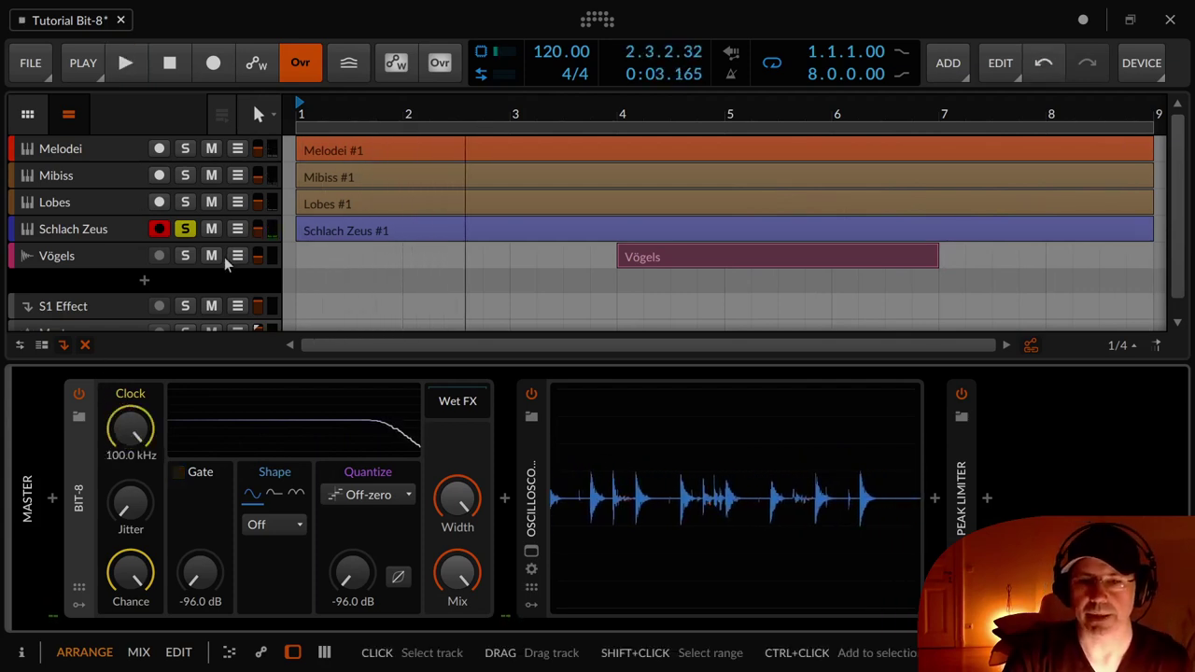
{"action": "left_click", "coordinate": [185, 229]}
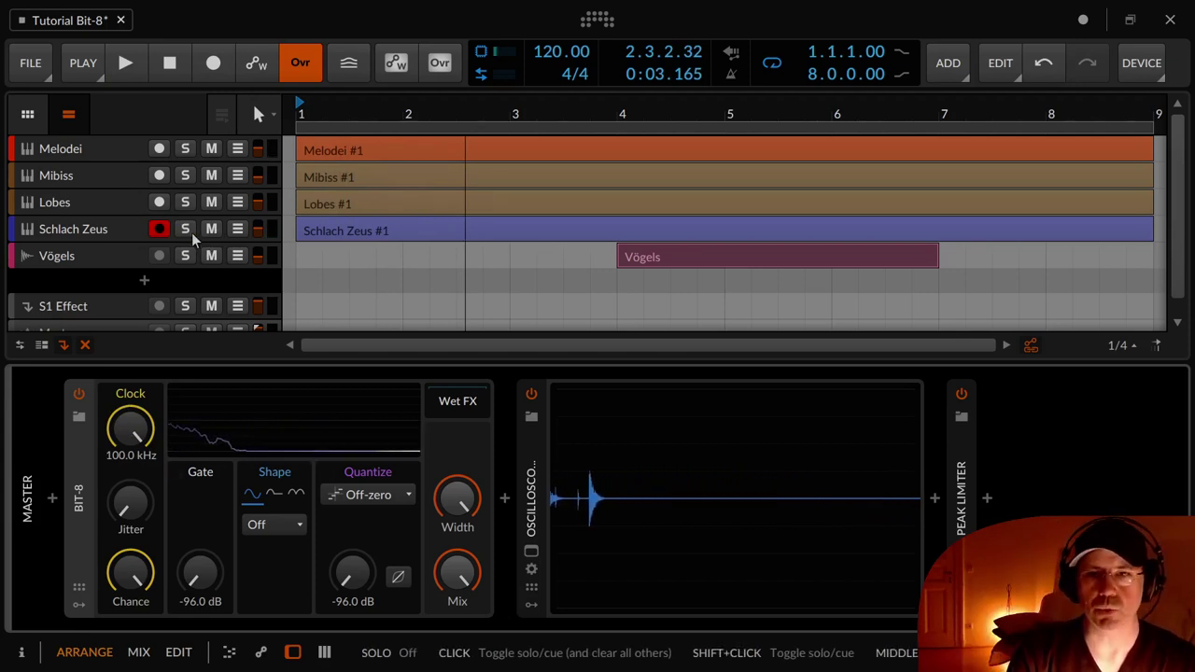
{"action": "left_click", "coordinate": [159, 64]}
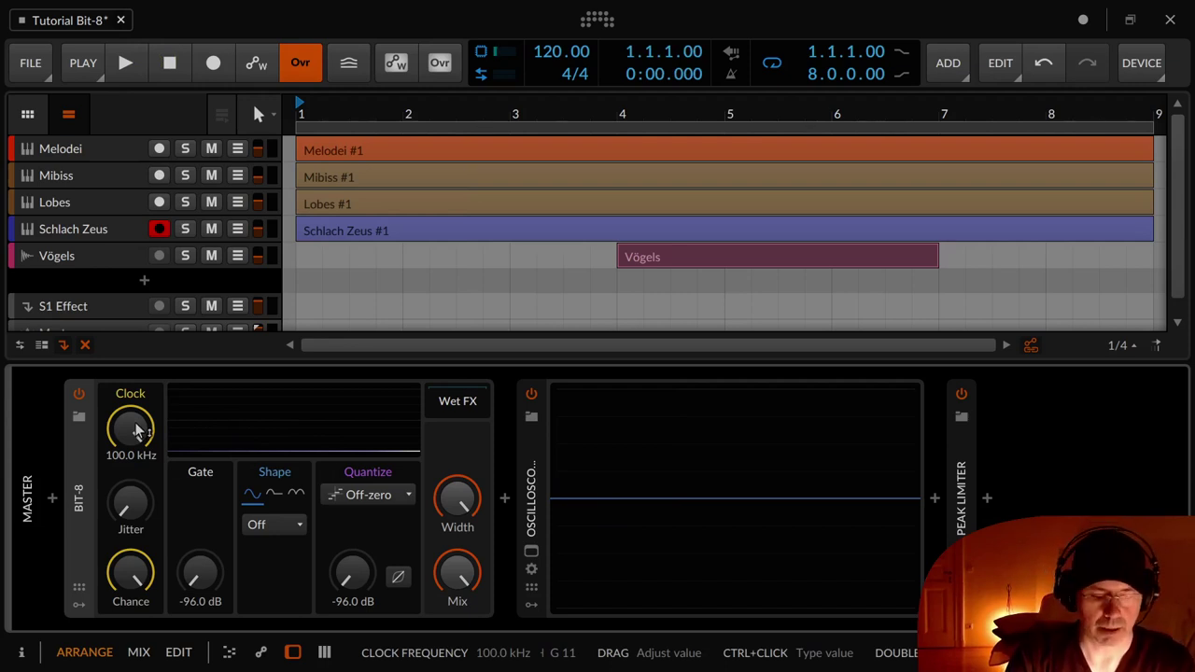
{"action": "key", "text": "space"}
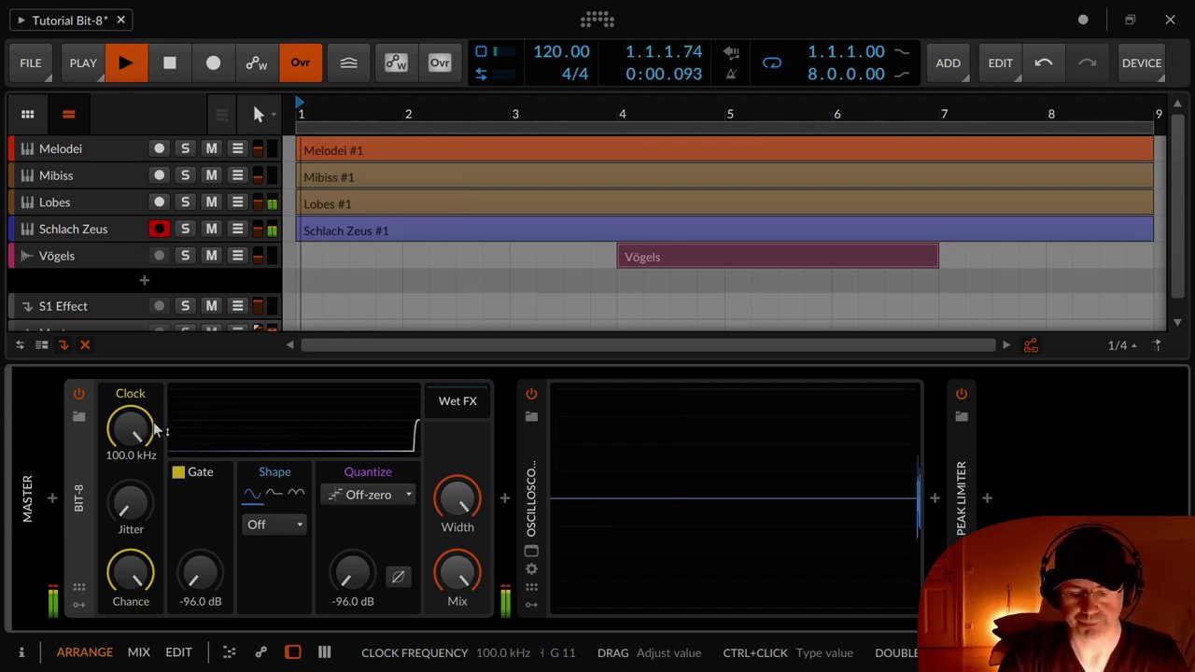
Lower Bit-8's clock frequency to 200 Hz during playback and return it to 100.0 kHz
{"action": "left_click_drag", "start_coordinate": [156, 425], "coordinate": [156, 558]}
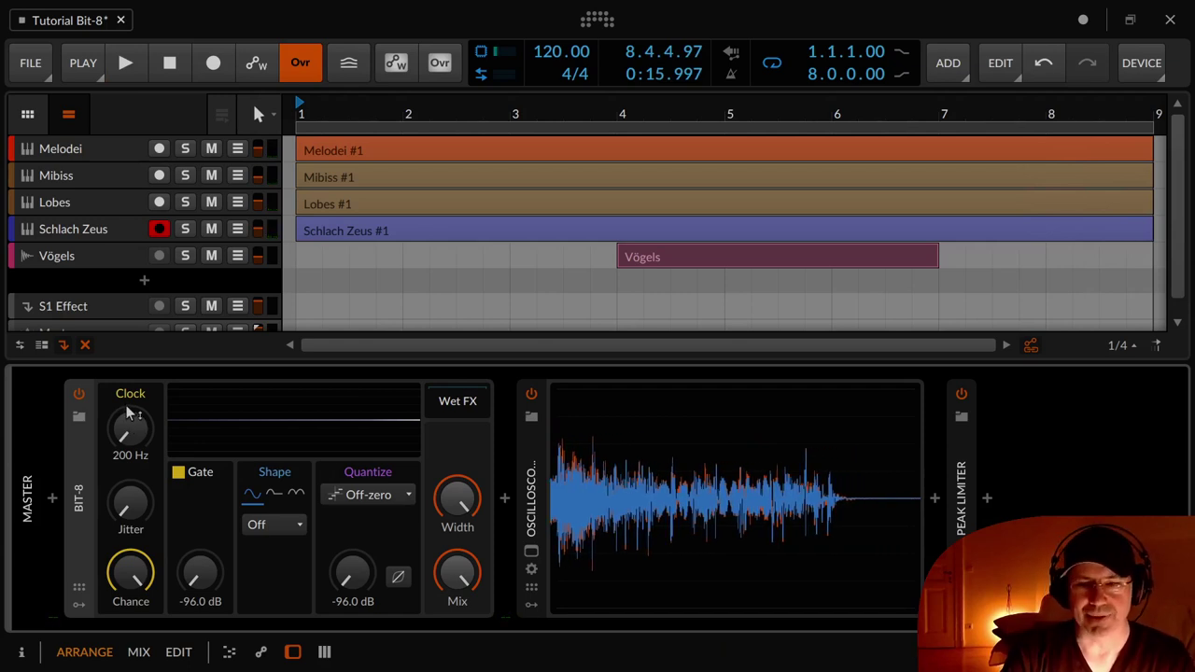
{"action": "left_click_drag", "start_coordinate": [135, 430], "coordinate": [138, 378]}
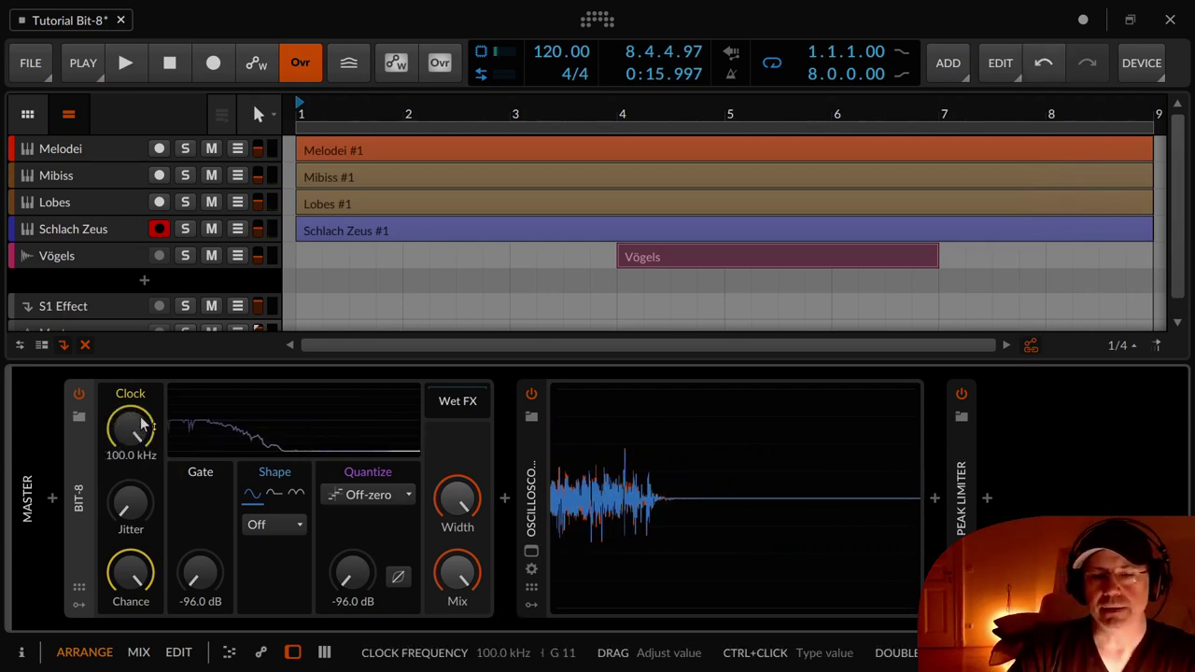
Set Bit-8's clock frequency to 16.6 kHz and raise its jitter through 49.4 % and 100 % to 99.4 %
{"action": "left_click_drag", "start_coordinate": [136, 509], "coordinate": [136, 485]}
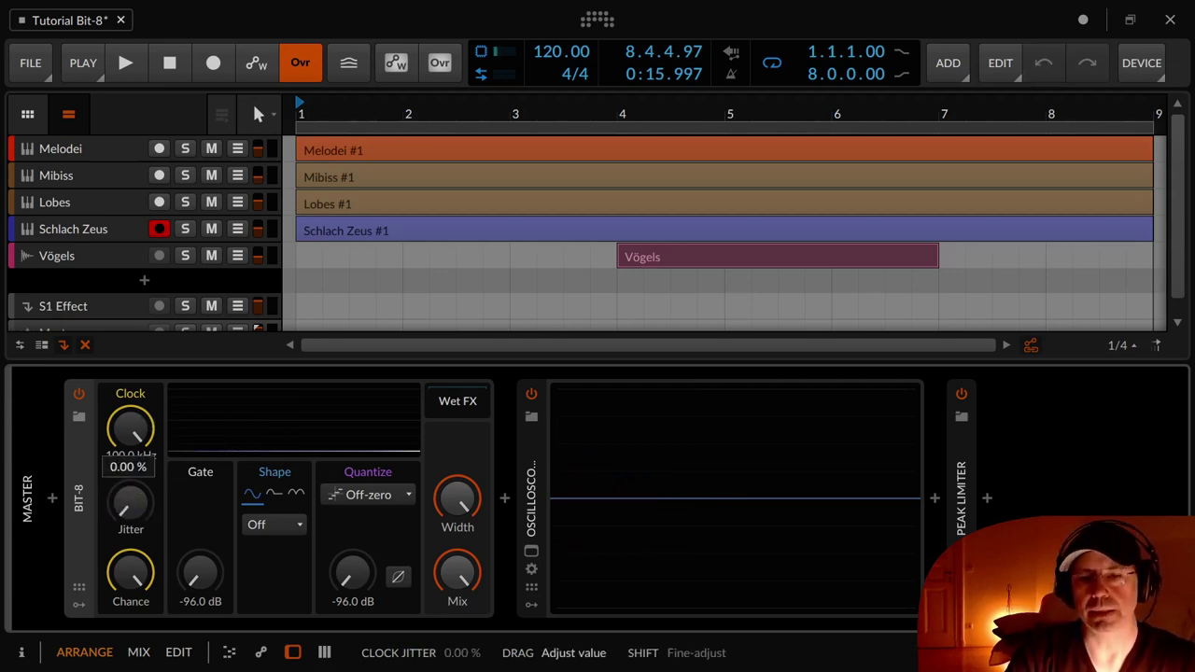
{"action": "mouse_move", "coordinate": [130, 427]}
{"action": "left_mouse_down"}
{"action": "mouse_move", "coordinate": [131, 465]}
{"action": "mouse_move", "coordinate": [137, 431]}
{"action": "left_mouse_up"}
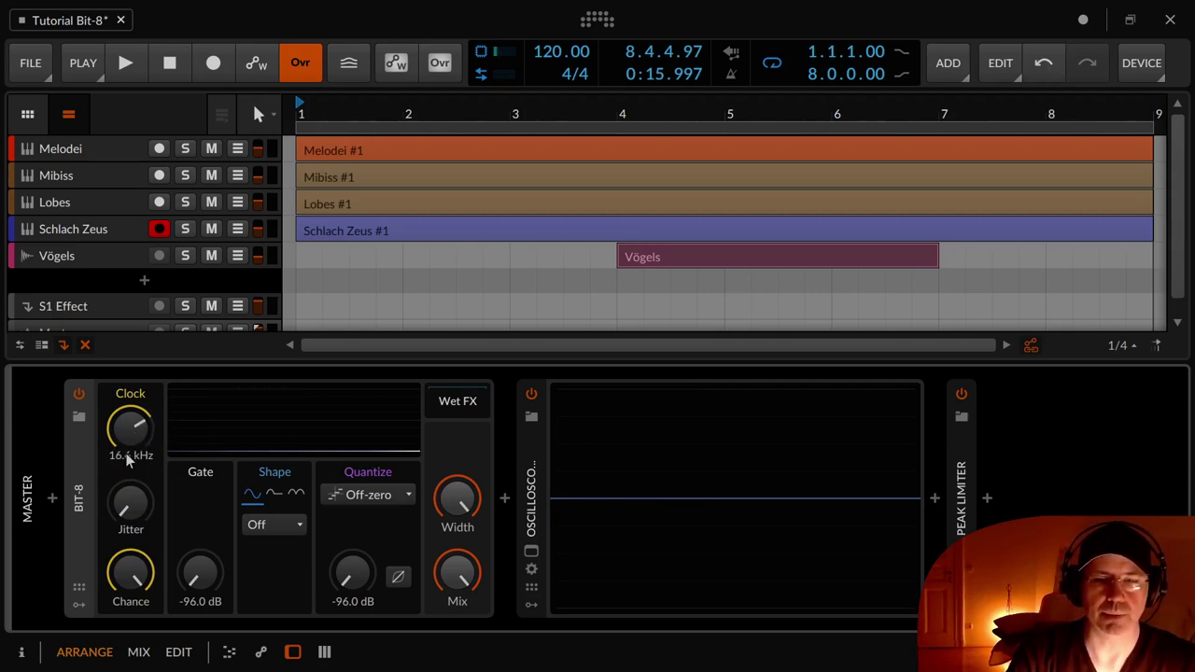
{"action": "mouse_move", "coordinate": [130, 497]}
{"action": "left_mouse_down"}
{"action": "mouse_move", "coordinate": [130, 472]}
{"action": "mouse_move", "coordinate": [138, 507]}
{"action": "left_mouse_up"}
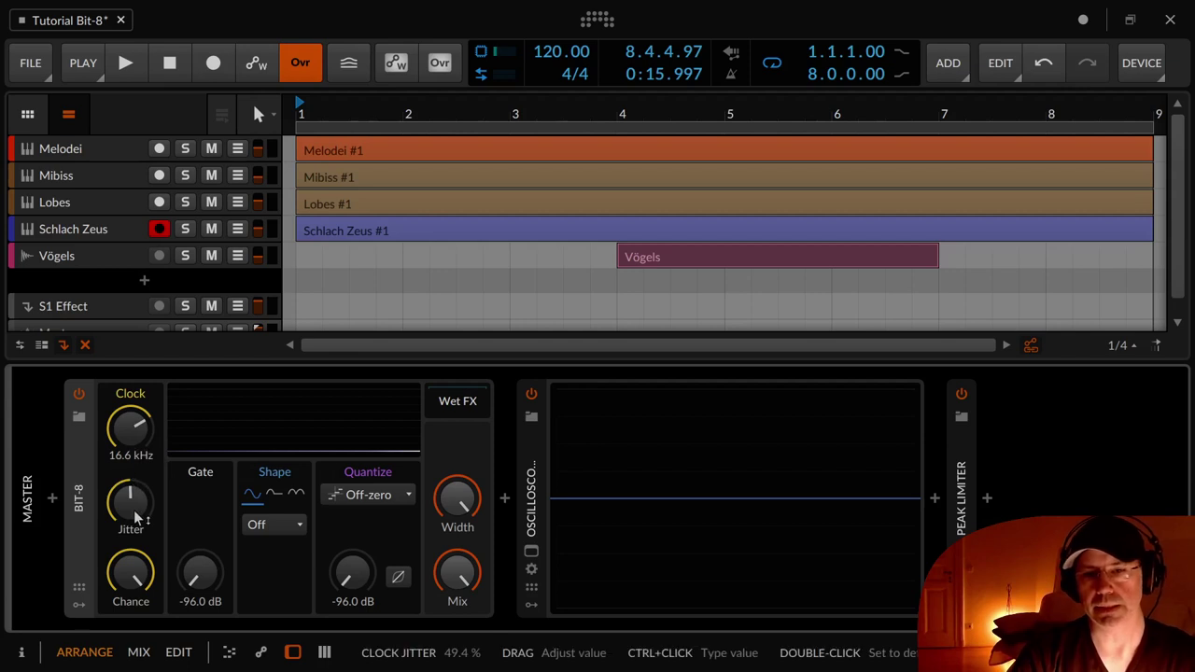
{"action": "mouse_move", "coordinate": [132, 507]}
{"action": "left_mouse_down"}
{"action": "mouse_move", "coordinate": [142, 509]}
{"action": "mouse_move", "coordinate": [135, 495]}
{"action": "left_mouse_up"}
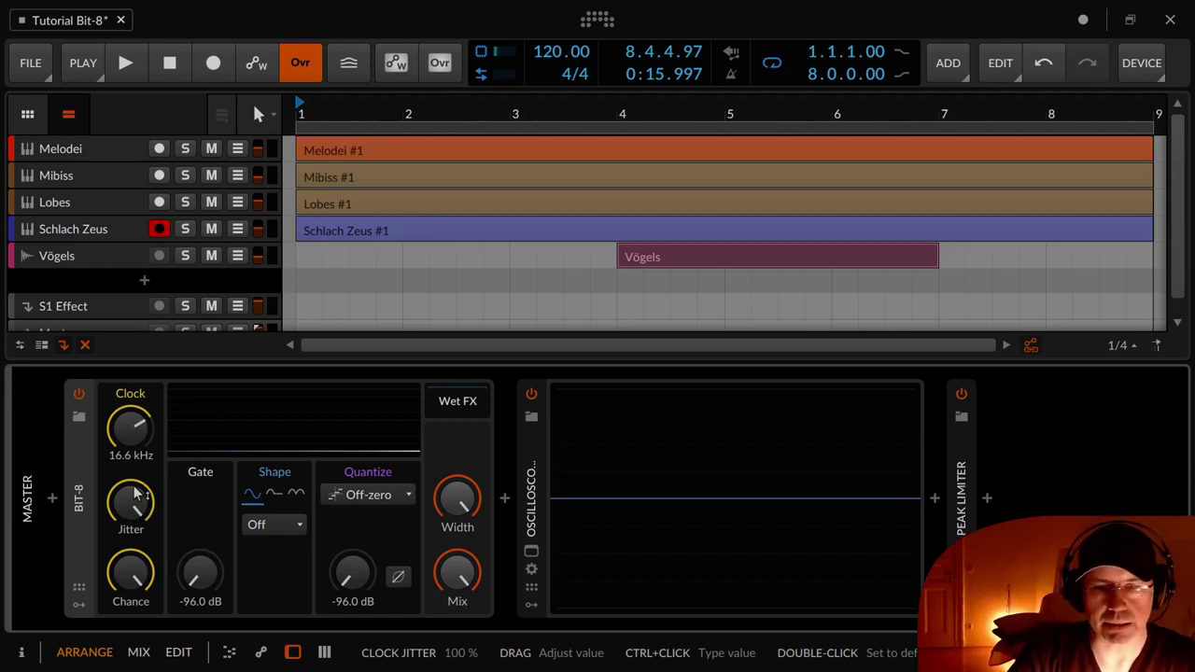
{"action": "left_click_drag", "start_coordinate": [138, 494], "coordinate": [136, 490]}
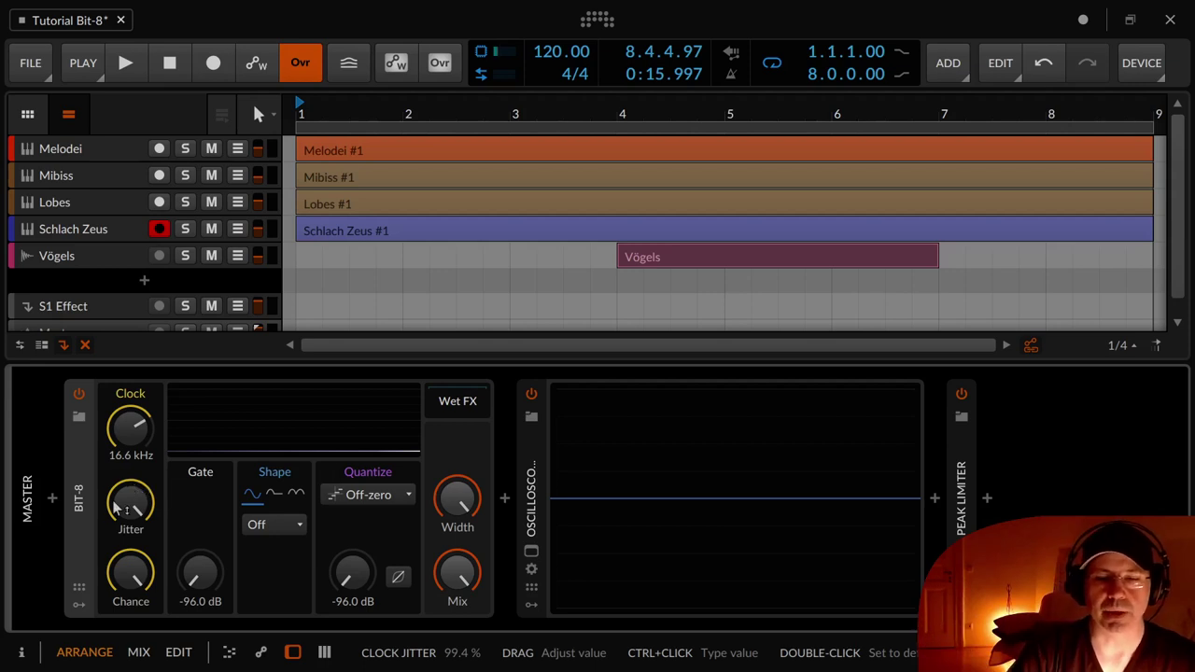
Show and hide Bit-8's modulator slots, and return the jitter to its minimum and the clock frequency to 100.0 kHz
{"action": "left_click", "coordinate": [80, 606]}
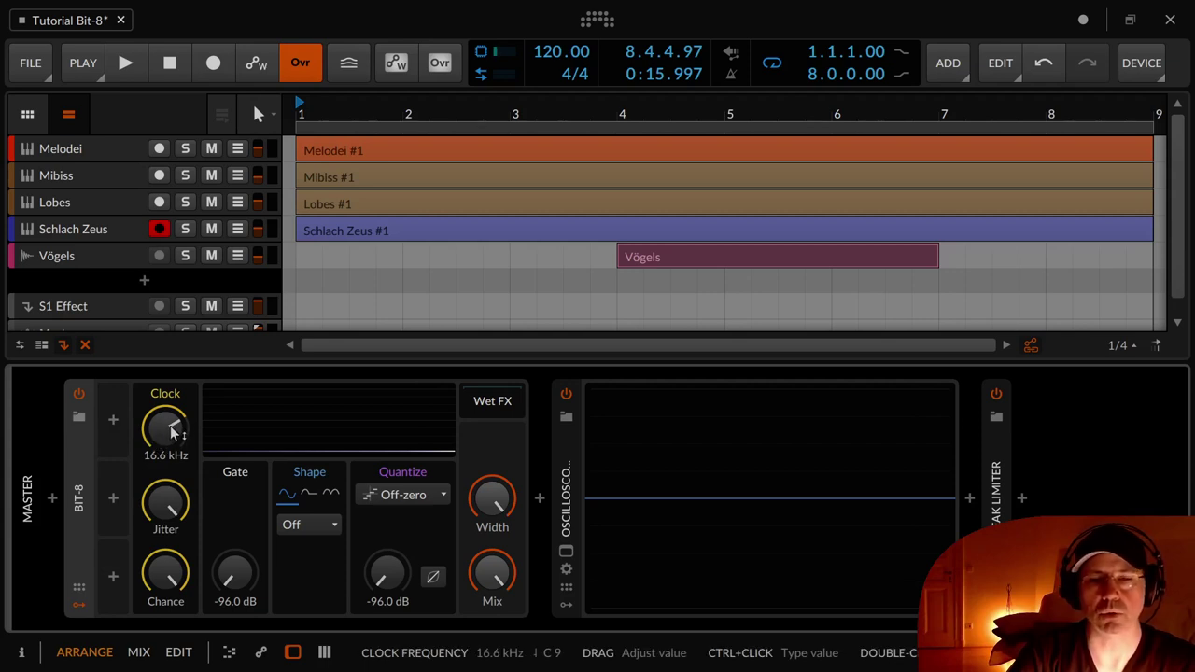
{"action": "left_click", "coordinate": [82, 605]}
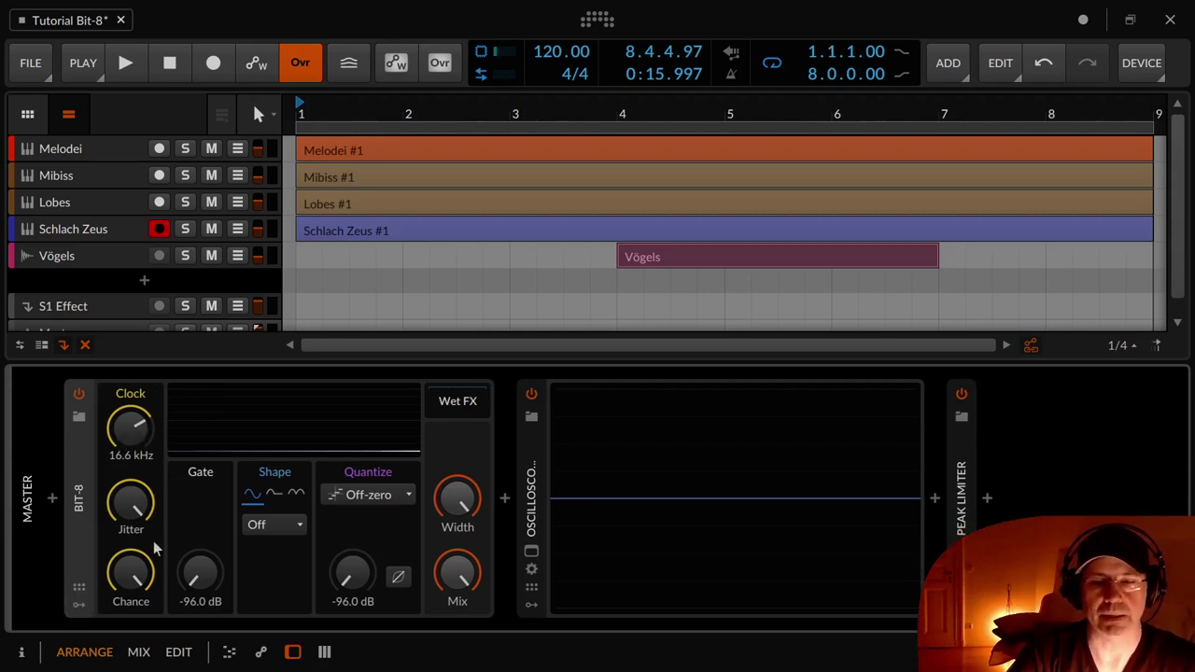
{"action": "left_click_drag", "start_coordinate": [145, 526], "coordinate": [146, 563]}
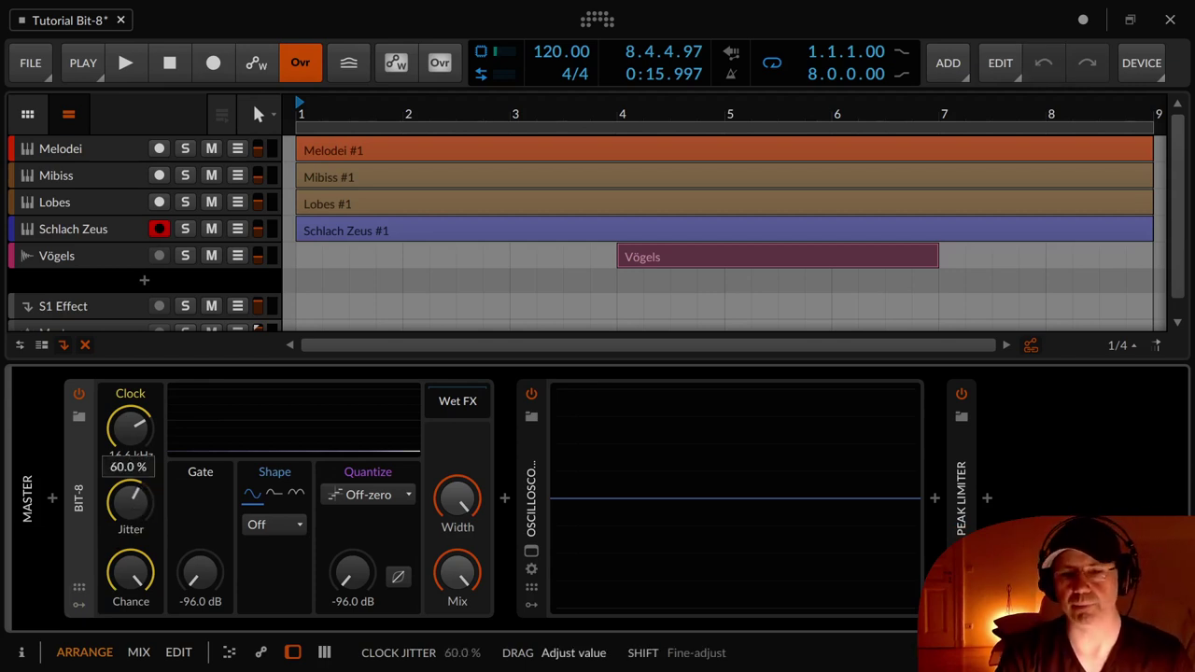
{"action": "left_click_drag", "start_coordinate": [140, 434], "coordinate": [140, 369]}
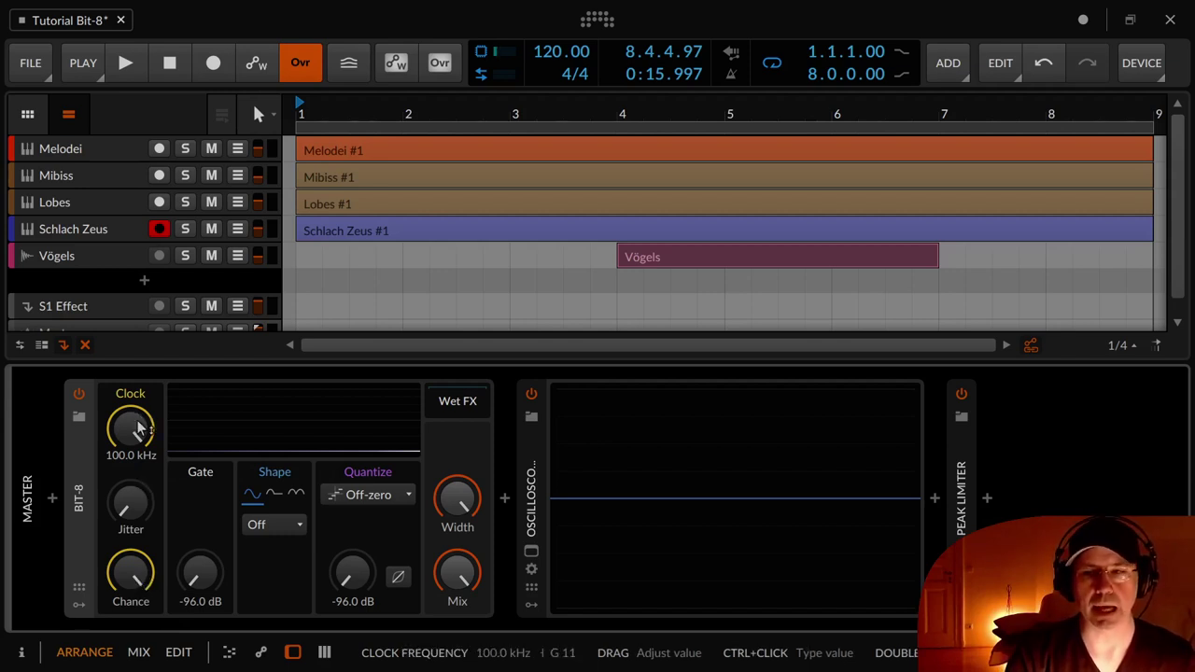
Audition the arrangement with Bit-8's clock chance at 100 % and lowered to 0.00 %, and restore the chance to full
{"action": "key", "text": "space"}
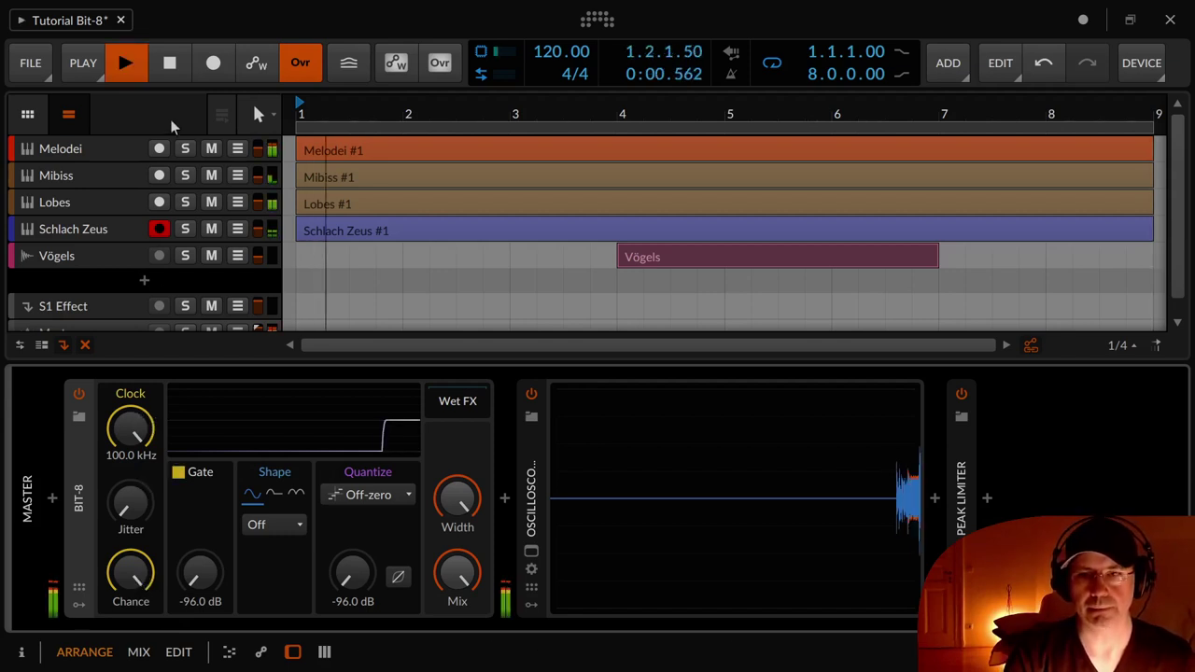
{"action": "key", "text": "space"}
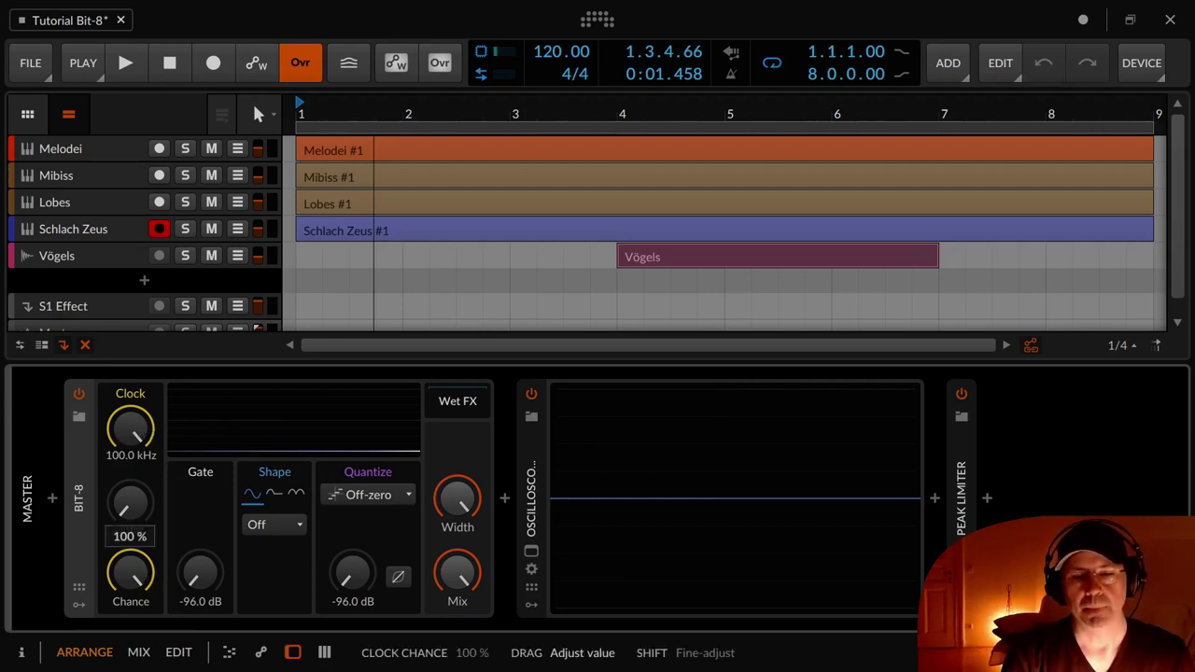
{"action": "left_click_drag", "start_coordinate": [150, 581], "coordinate": [149, 581]}
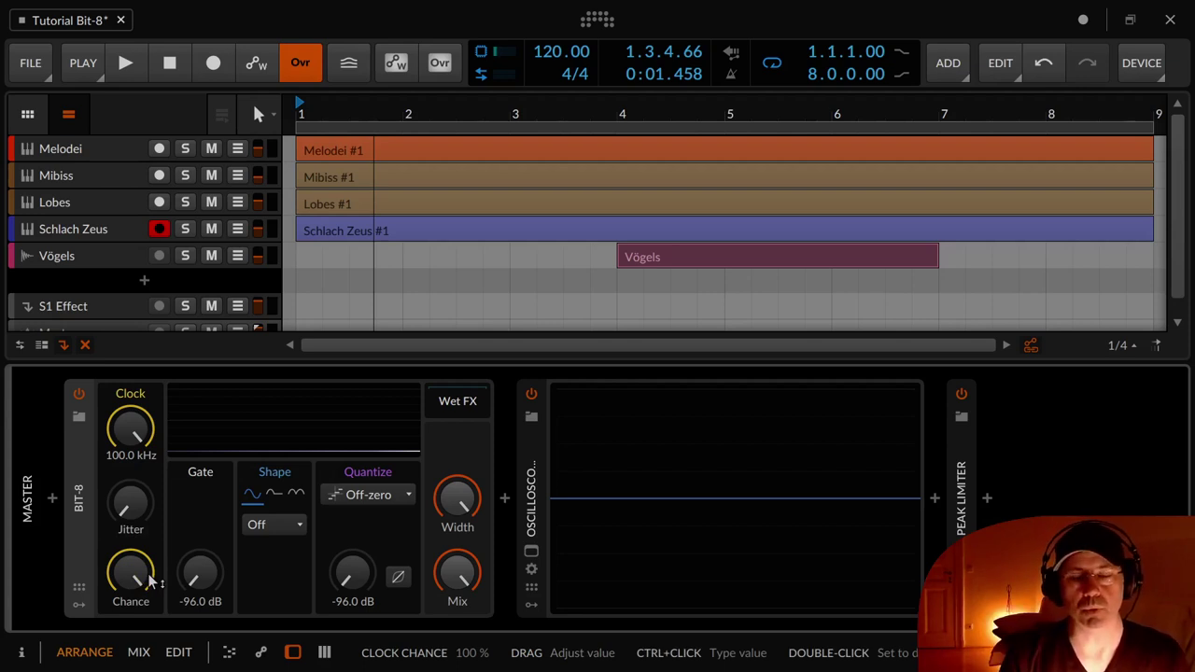
{"action": "left_click_drag", "start_coordinate": [149, 581], "coordinate": [148, 654]}
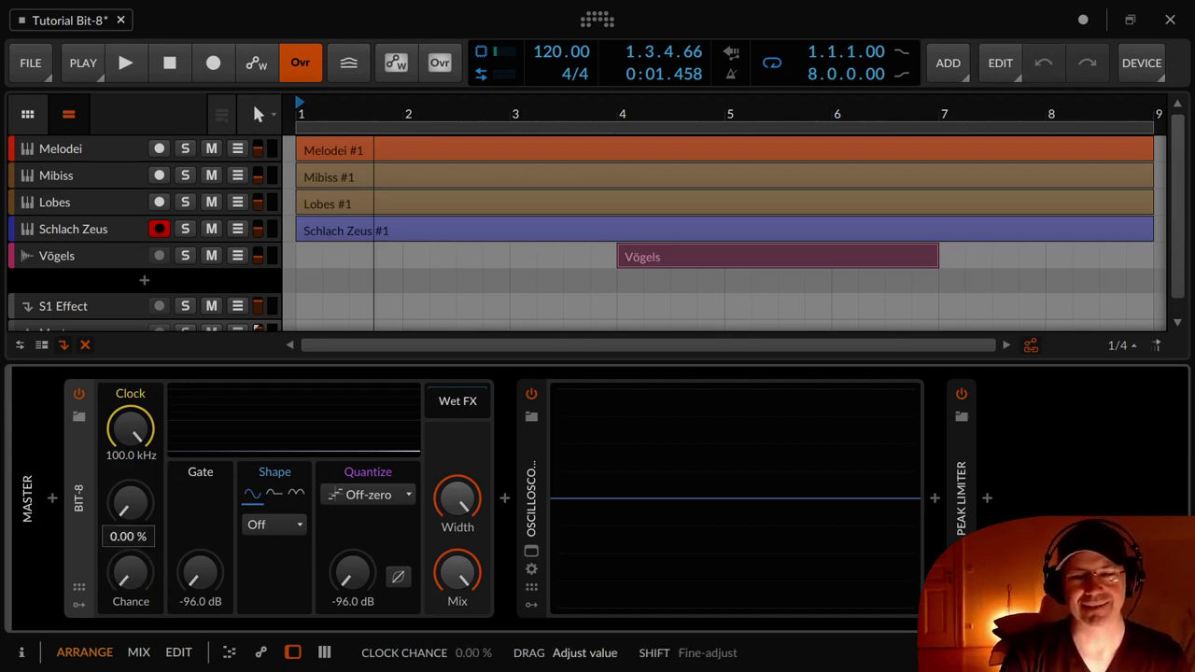
{"action": "left_click_drag", "start_coordinate": [145, 573], "coordinate": [142, 669]}
{"action": "key", "text": "space"}
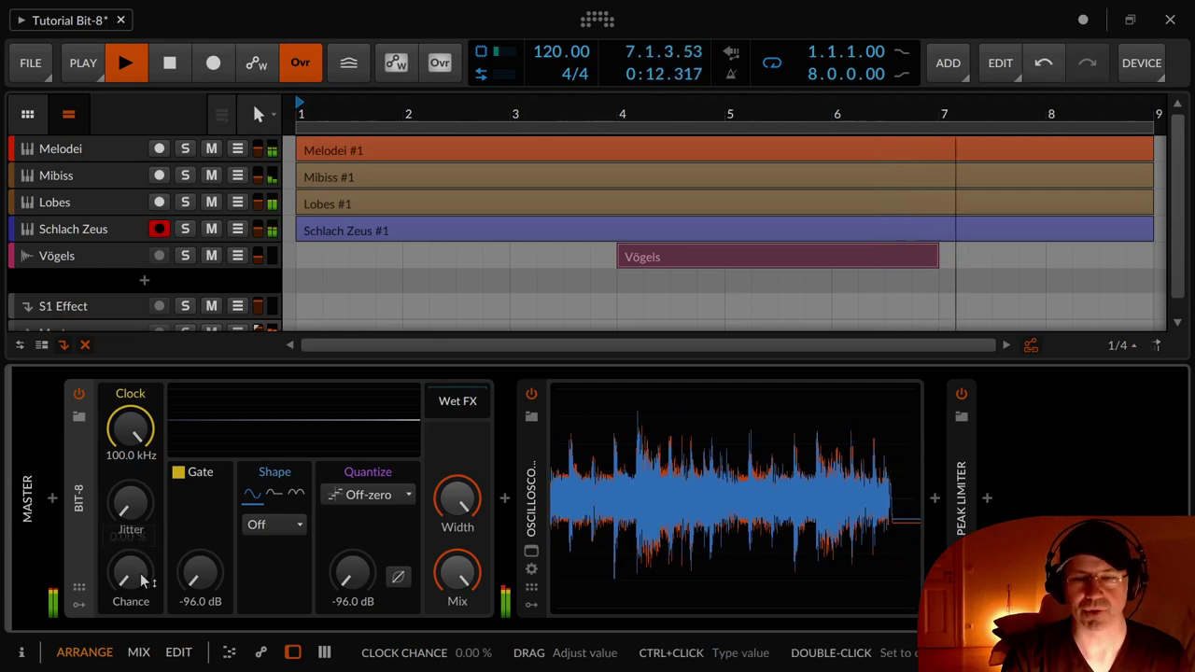
{"action": "key", "text": "space"}
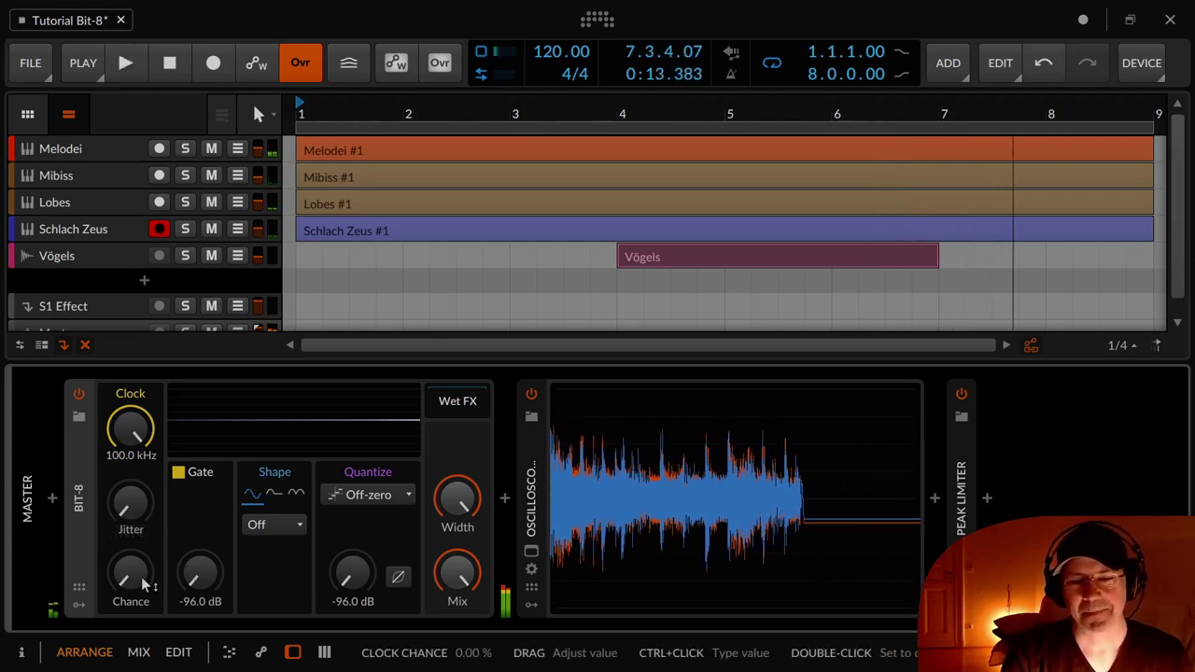
{"action": "left_click_drag", "start_coordinate": [141, 576], "coordinate": [141, 542]}
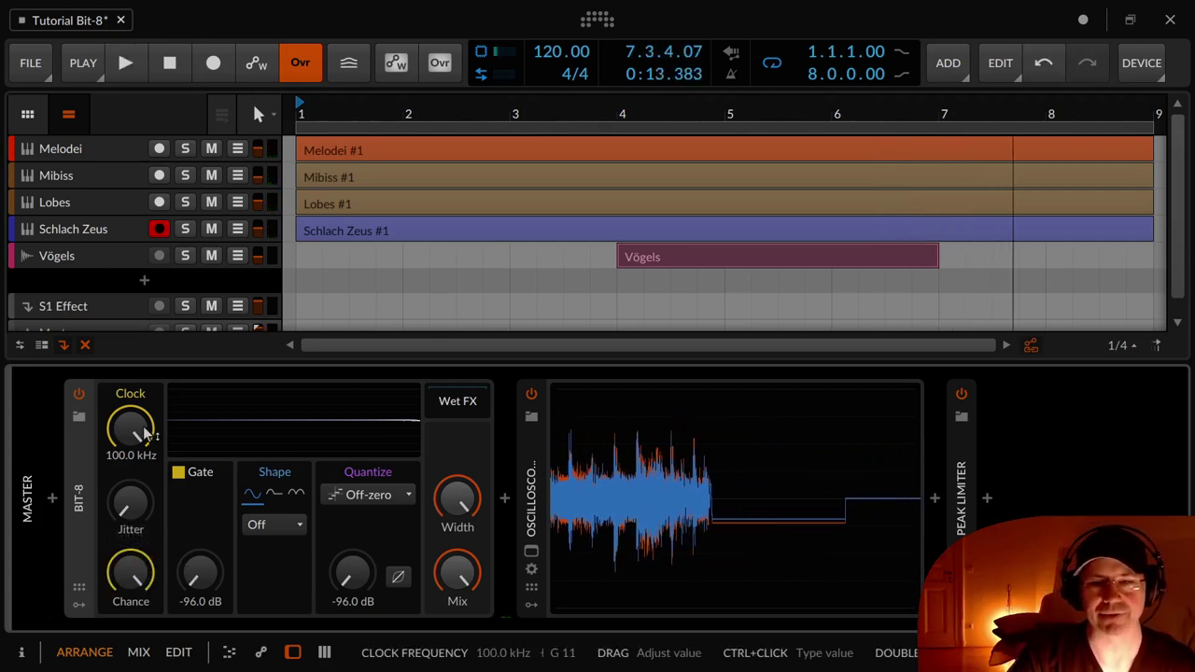
{"action": "left_click_drag", "start_coordinate": [145, 434], "coordinate": [131, 392]}
{"action": "left_click_drag", "start_coordinate": [130, 509], "coordinate": [131, 488]}
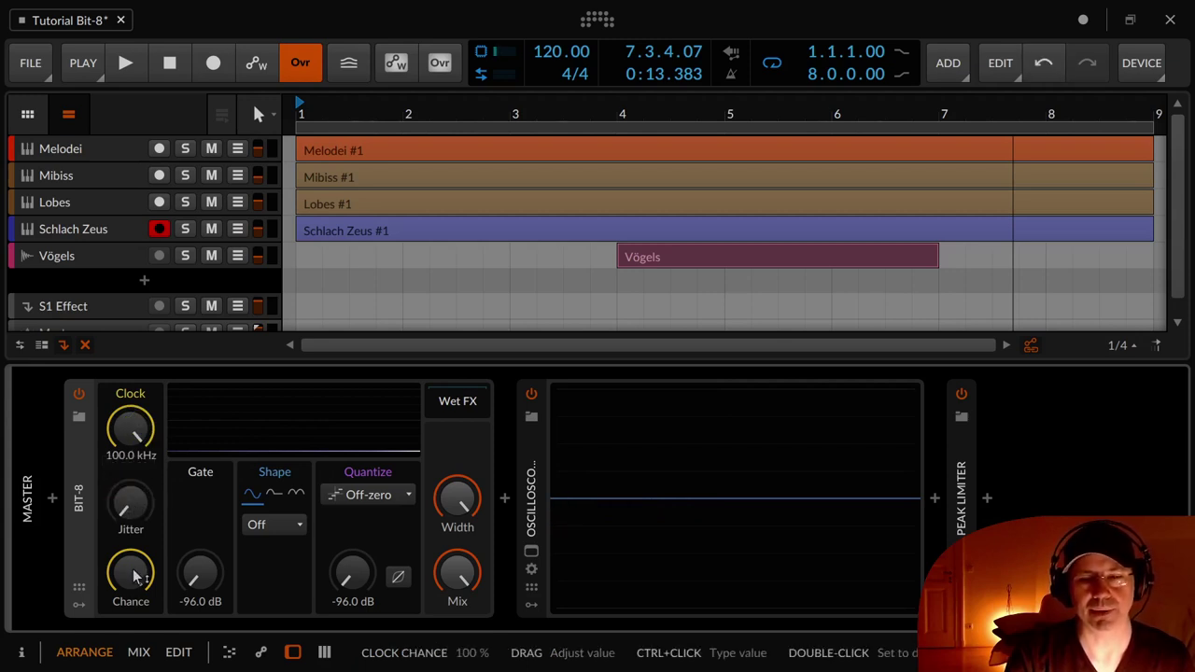
{"action": "mouse_move", "coordinate": [129, 569]}
{"action": "left_mouse_down"}
{"action": "mouse_move", "coordinate": [129, 540]}
{"action": "mouse_move", "coordinate": [130, 568]}
{"action": "left_mouse_up"}
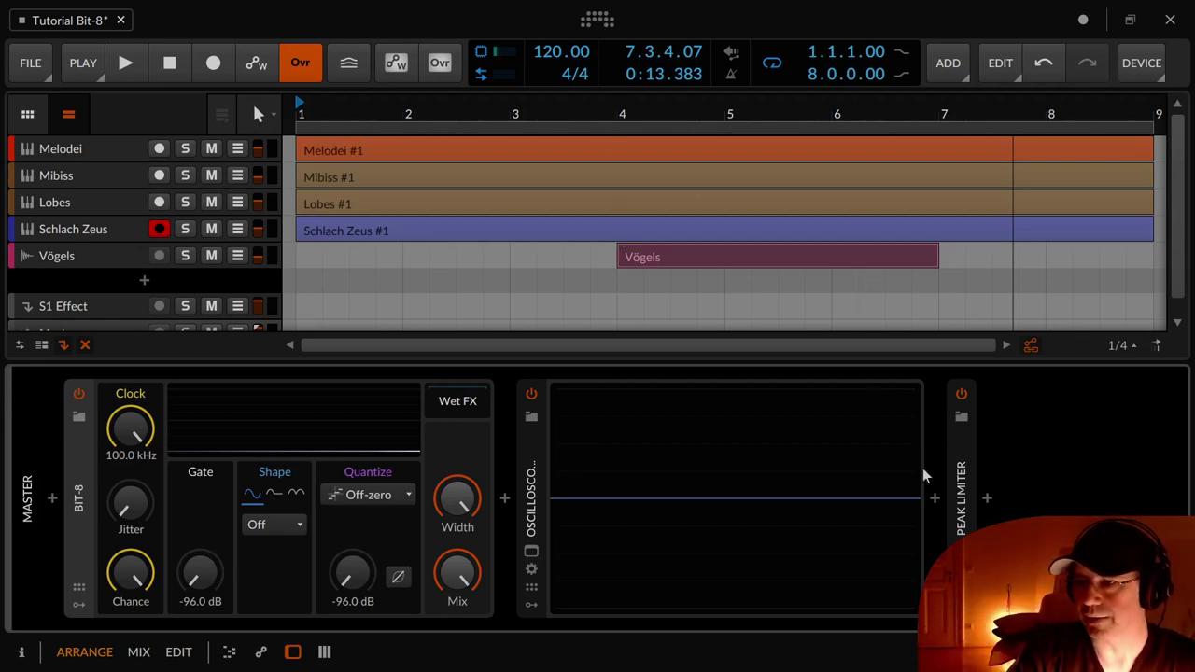
Expand the Peak Limiter on the master track, adjust its ceiling to -0.2 dB, and collapse the device
{"action": "left_click", "coordinate": [962, 480]}
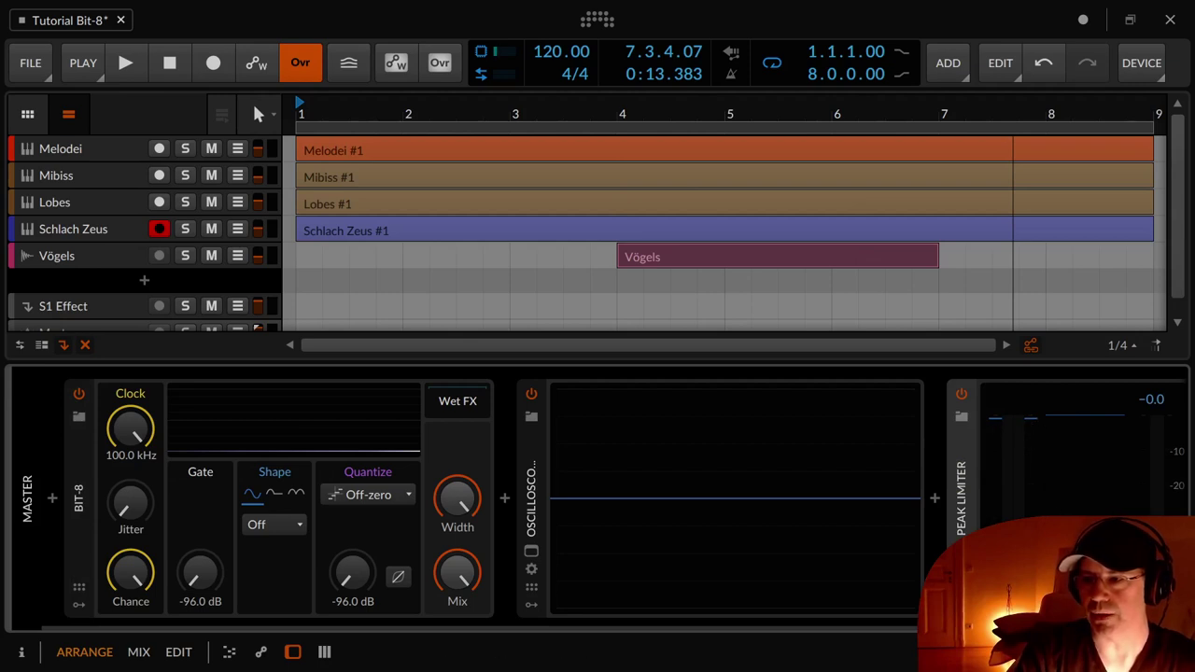
{"action": "left_click_drag", "start_coordinate": [1013, 572], "coordinate": [1014, 570]}
{"action": "mouse_move", "coordinate": [1014, 443]}
{"action": "left_mouse_down"}
{"action": "mouse_move", "coordinate": [1013, 469]}
{"action": "mouse_move", "coordinate": [1014, 416]}
{"action": "left_mouse_up"}
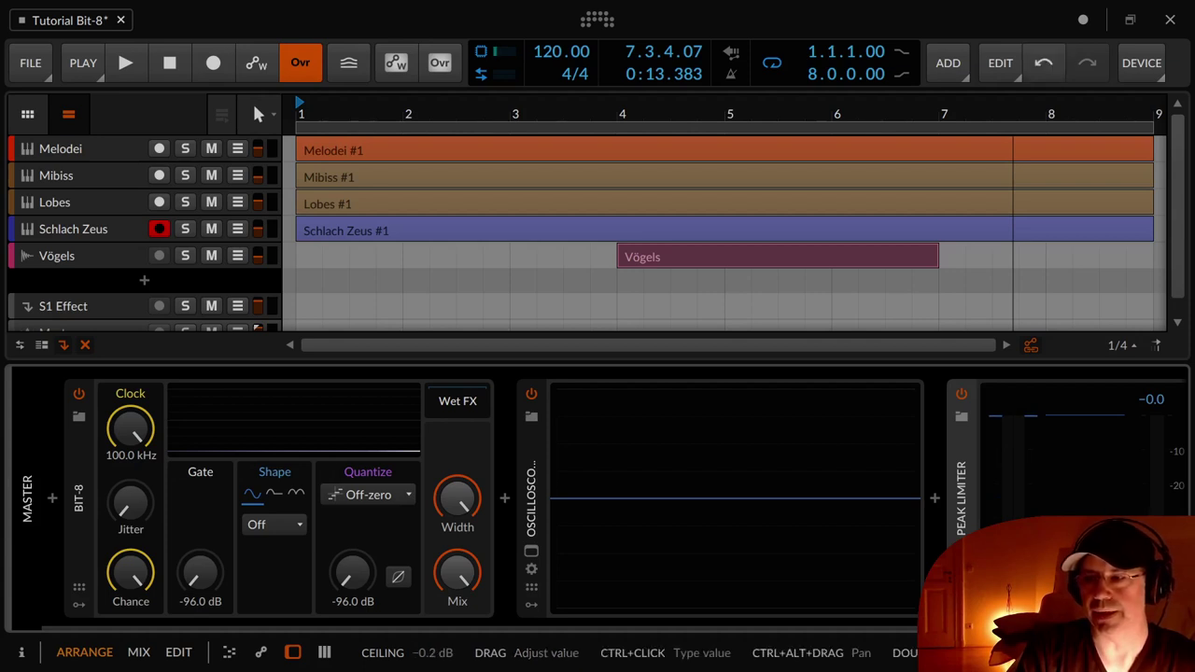
{"action": "double_click", "coordinate": [955, 479]}
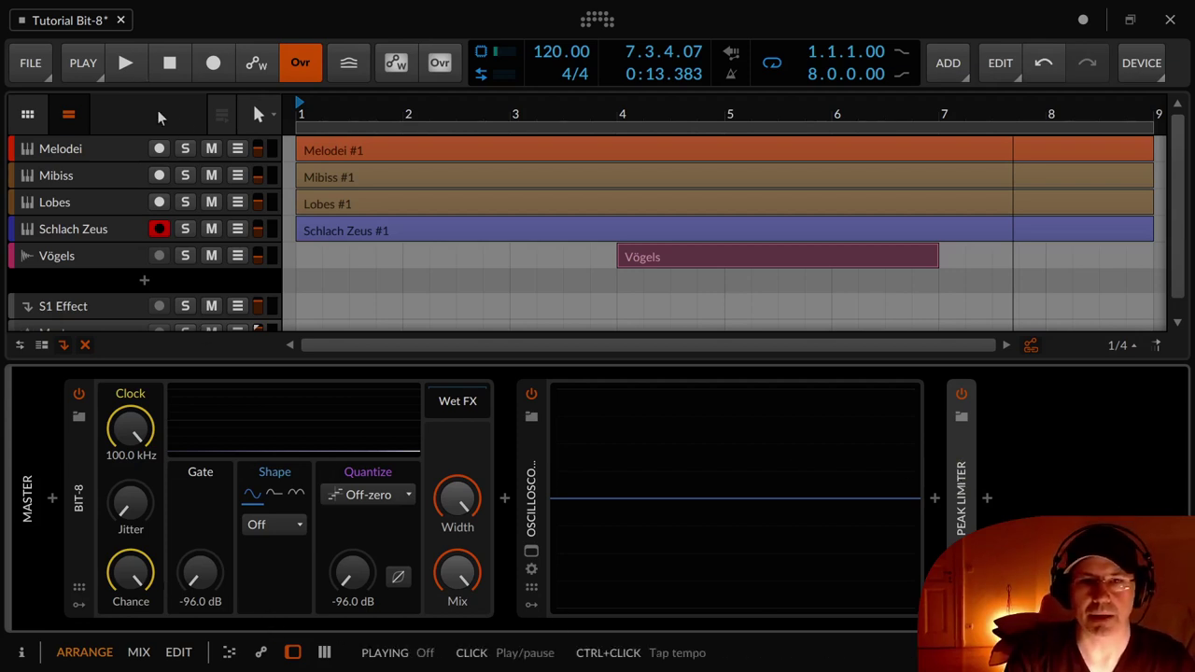
Solo the Lobes track and raise Bit-8's gate threshold to -46.6 dB during playback
{"action": "left_click", "coordinate": [186, 203]}
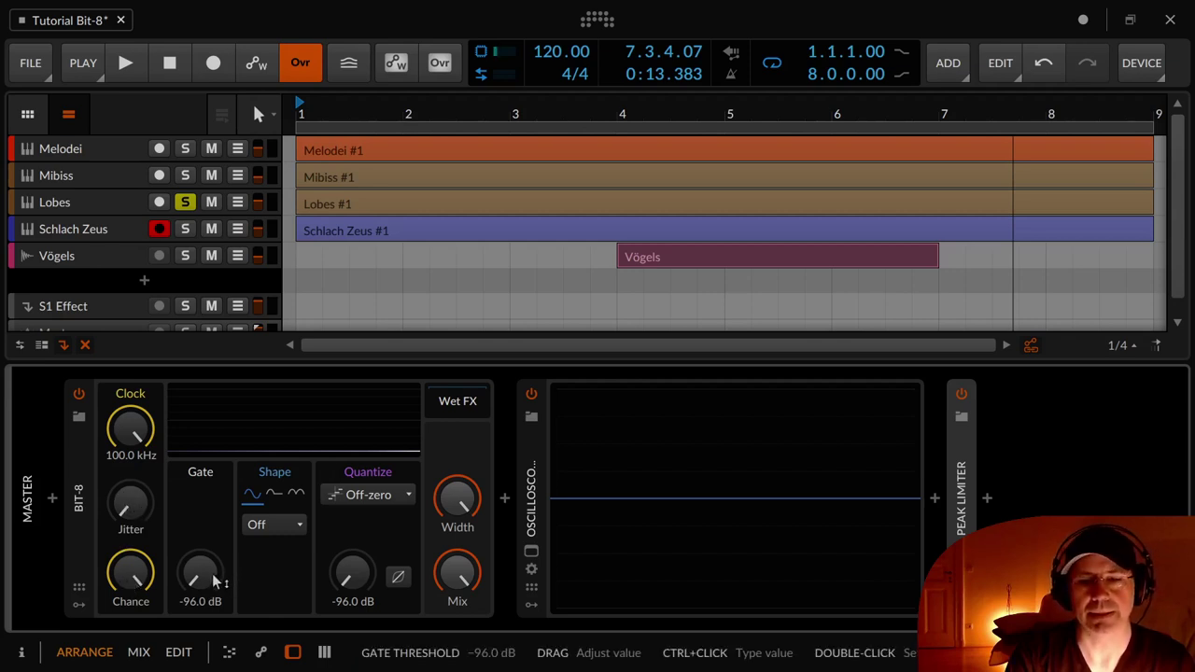
{"action": "key", "text": "space"}
{"action": "left_click_drag", "start_coordinate": [215, 581], "coordinate": [215, 469]}
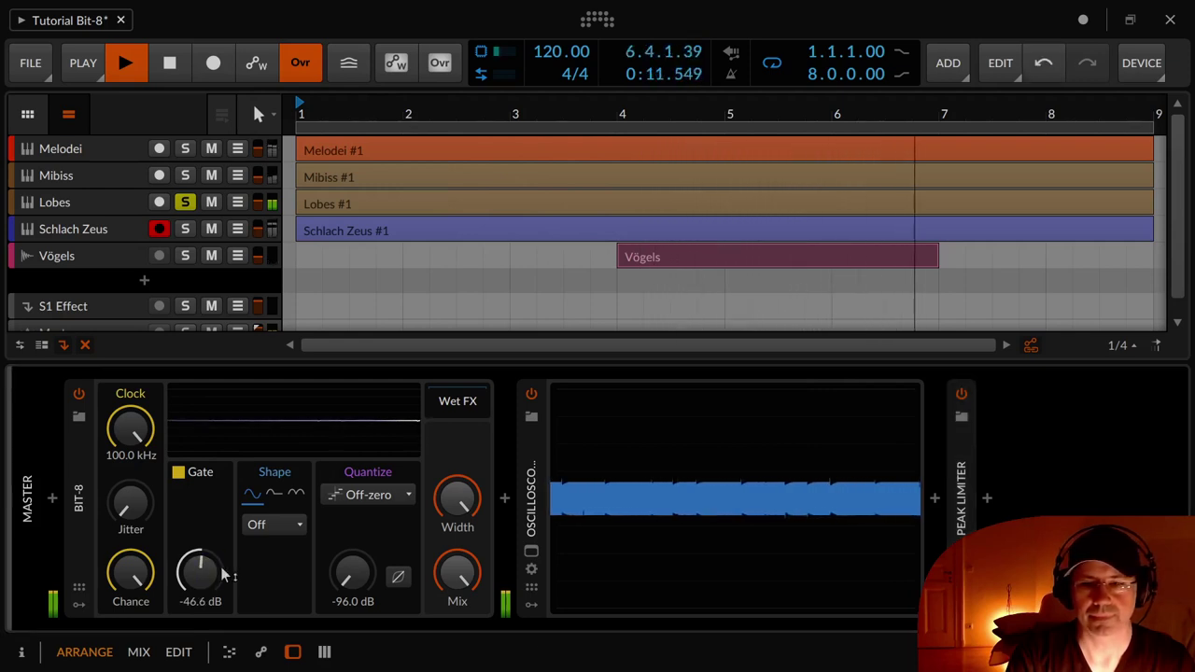
Sweep Bit-8's gate threshold through -13.7, -15.4 and -12.9 dB, return it to -96.0 dB, and stop playback
{"action": "left_click_drag", "start_coordinate": [217, 578], "coordinate": [217, 428]}
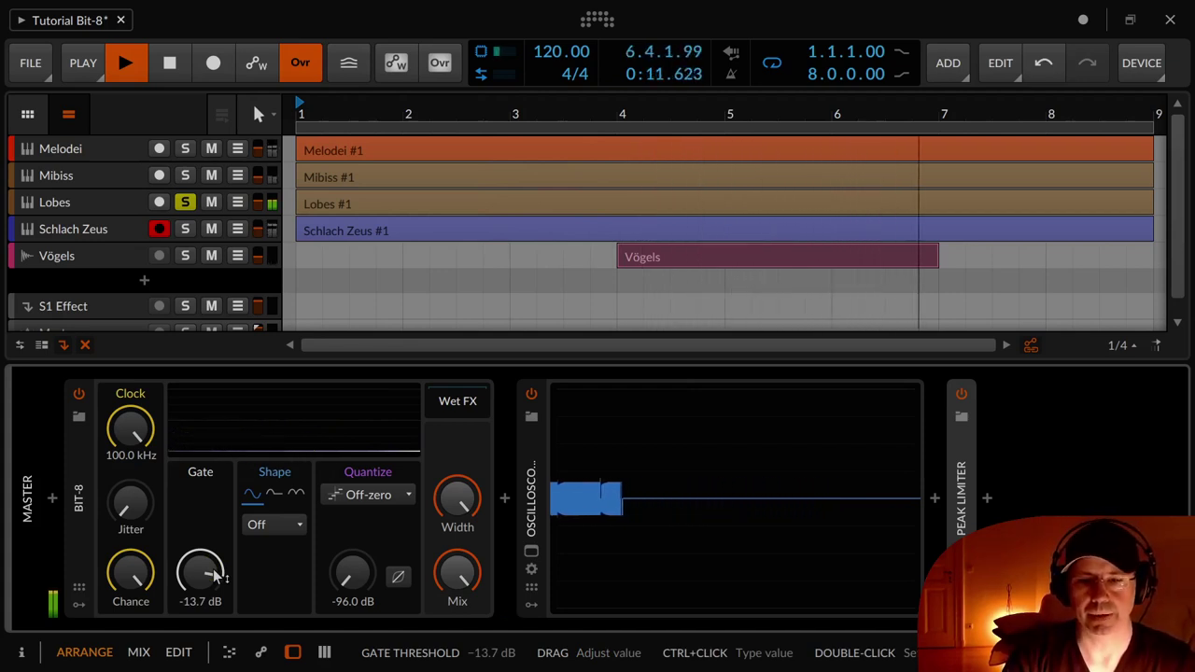
{"action": "left_click_drag", "start_coordinate": [215, 572], "coordinate": [215, 572]}
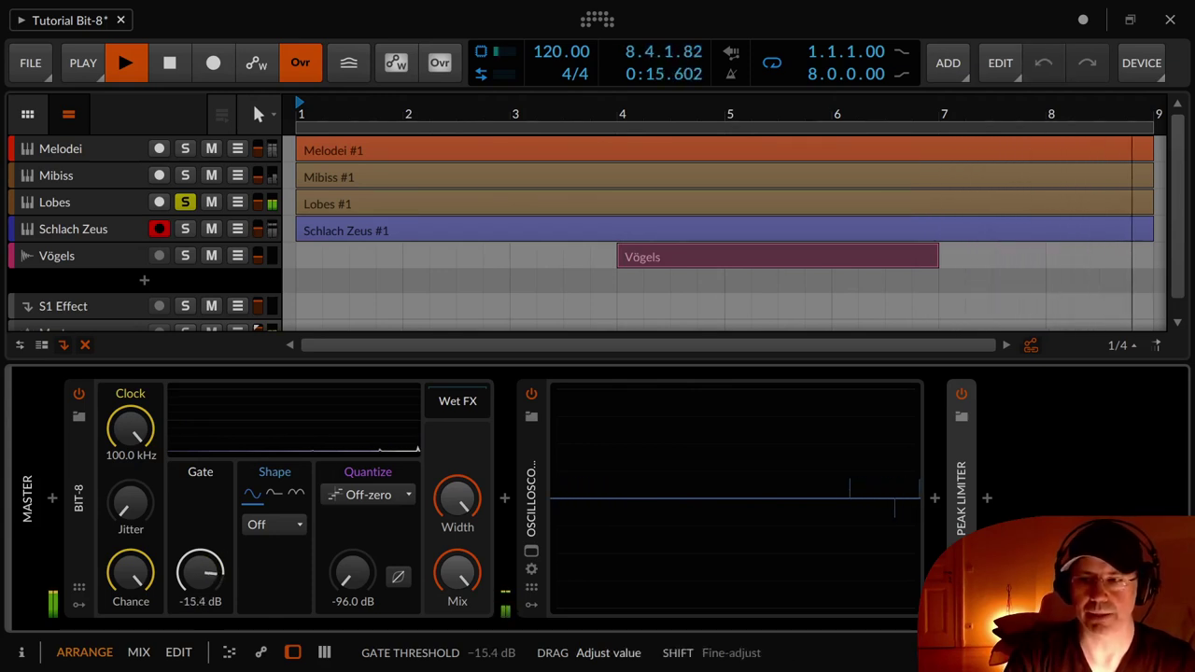
{"action": "mouse_move", "coordinate": [215, 572]}
{"action": "left_mouse_down"}
{"action": "mouse_move", "coordinate": [215, 613]}
{"action": "mouse_move", "coordinate": [215, 565]}
{"action": "left_mouse_up"}
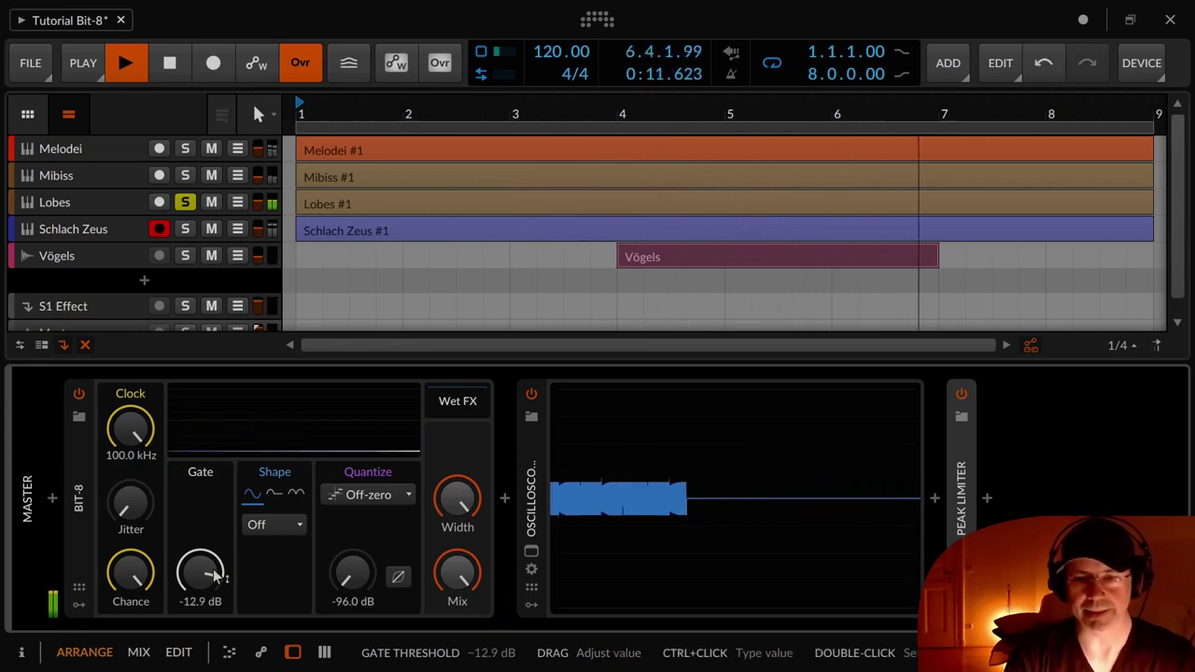
{"action": "left_click_drag", "start_coordinate": [214, 578], "coordinate": [214, 642]}
{"action": "key", "text": "space"}
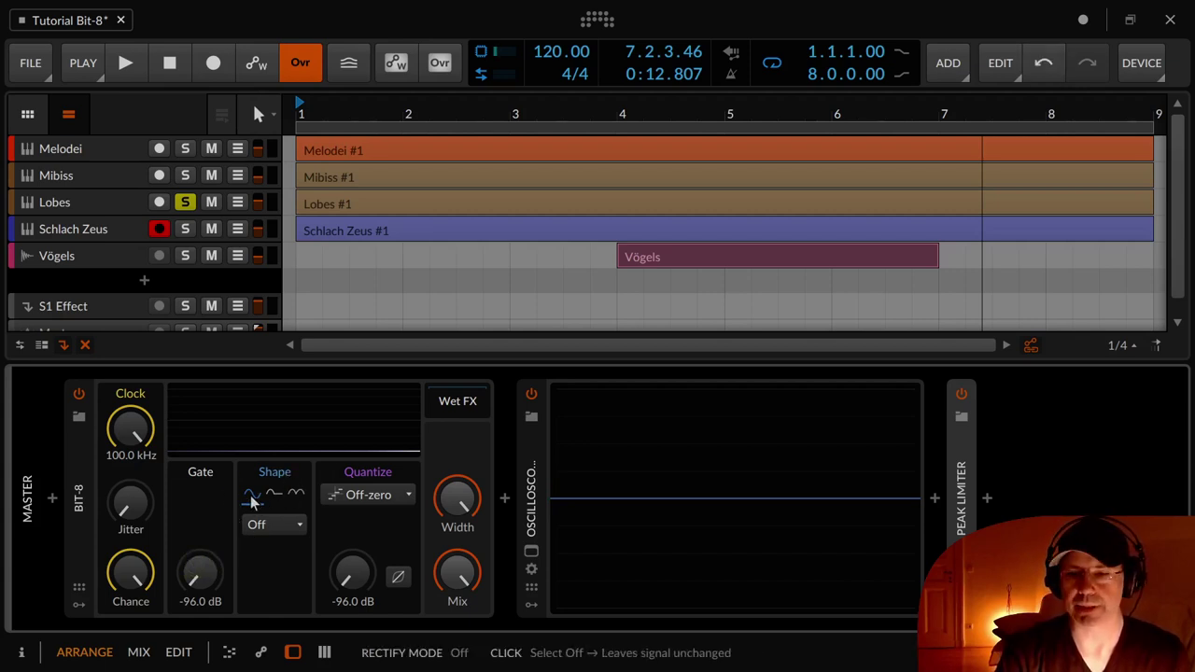
Play the soloed Lobes track, unsolo it, and play the start of the full arrangement
{"action": "key", "text": "space"}
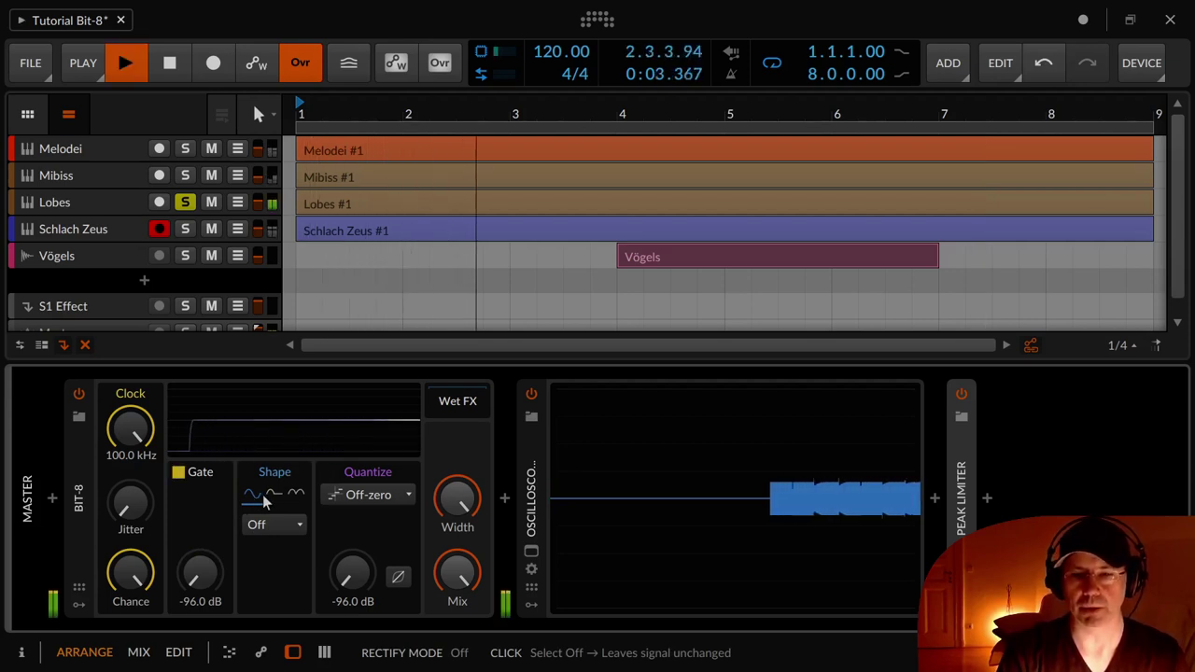
{"action": "key", "text": "space"}
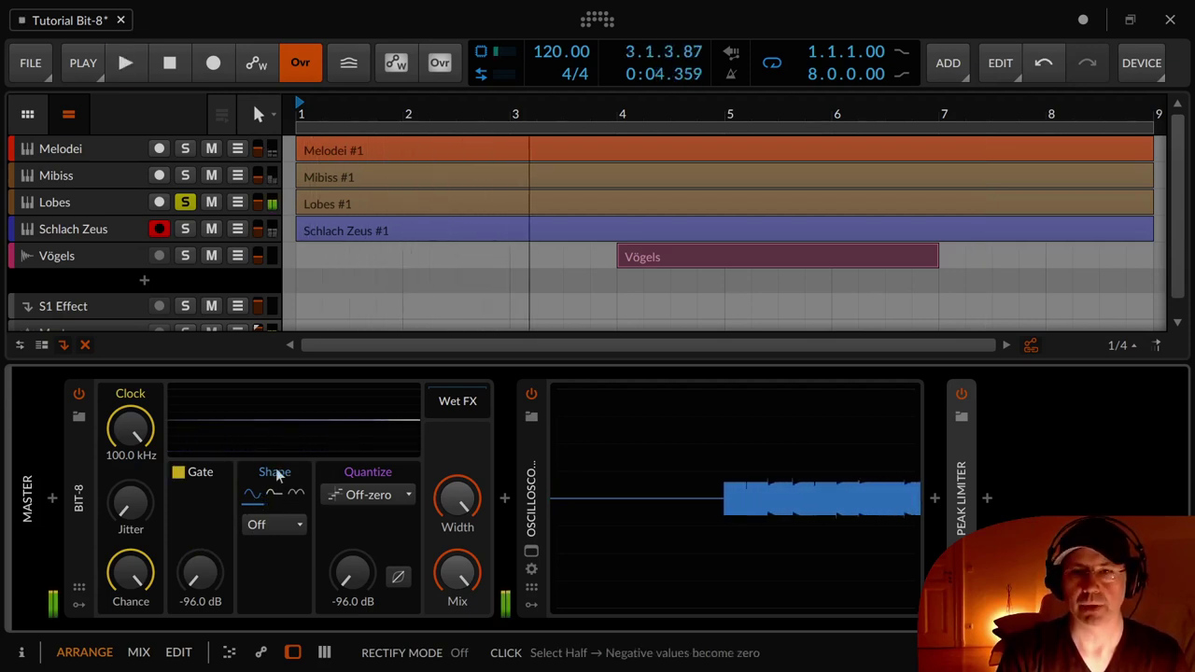
{"action": "left_click", "coordinate": [187, 203]}
{"action": "key", "text": "space"}
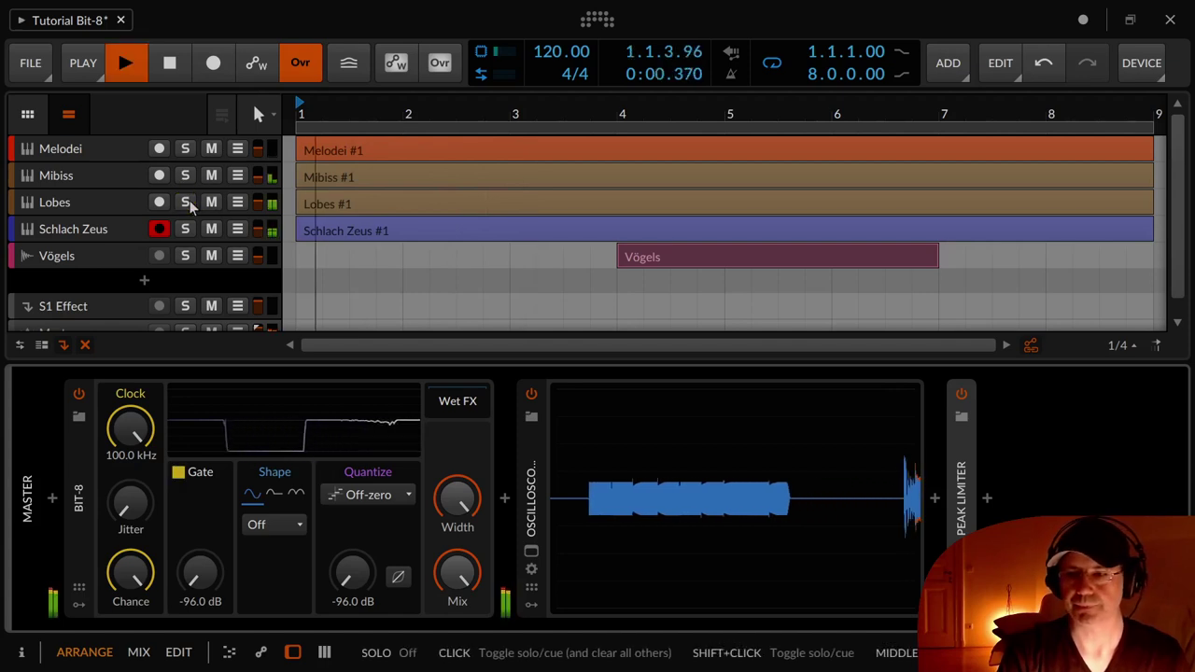
{"action": "key", "text": "space"}
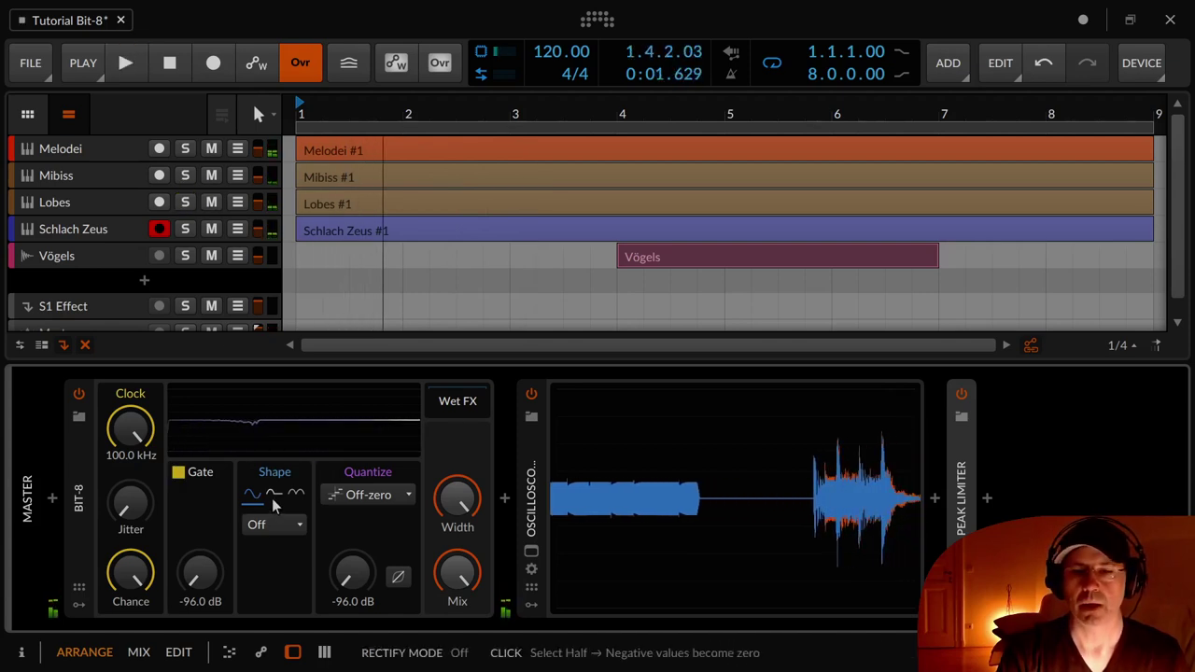
Play the arrangement, switch Bit-8's rectify mode from Off to Half during playback, and stop
{"action": "left_click", "coordinate": [271, 497]}
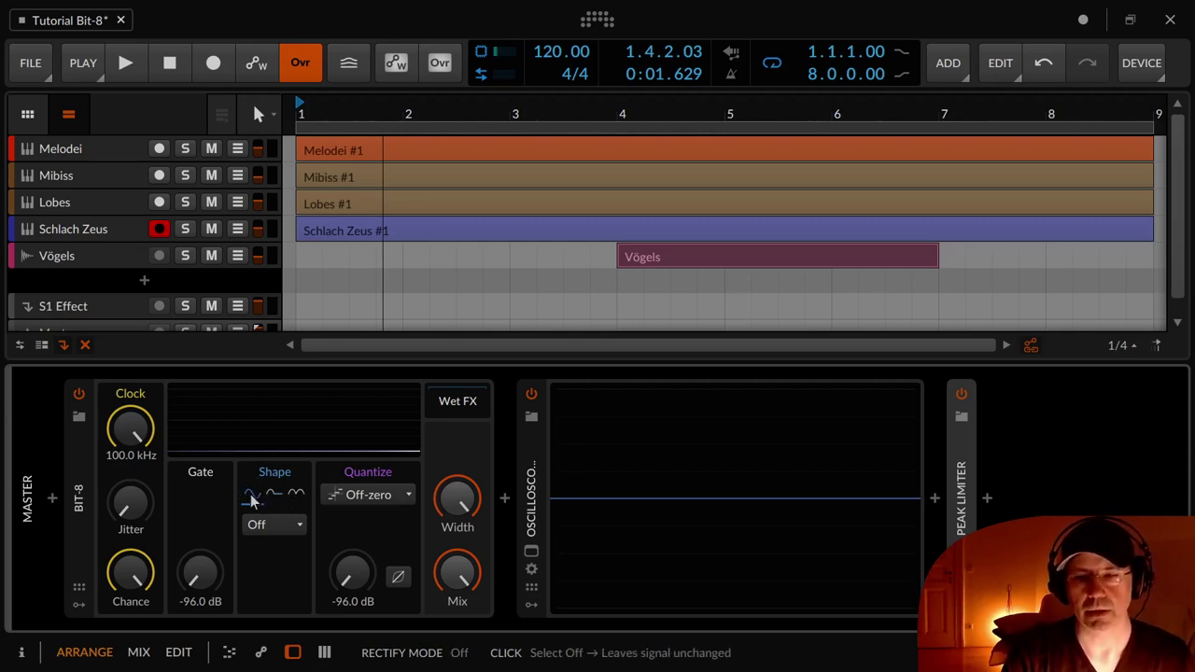
{"action": "key", "text": "space"}
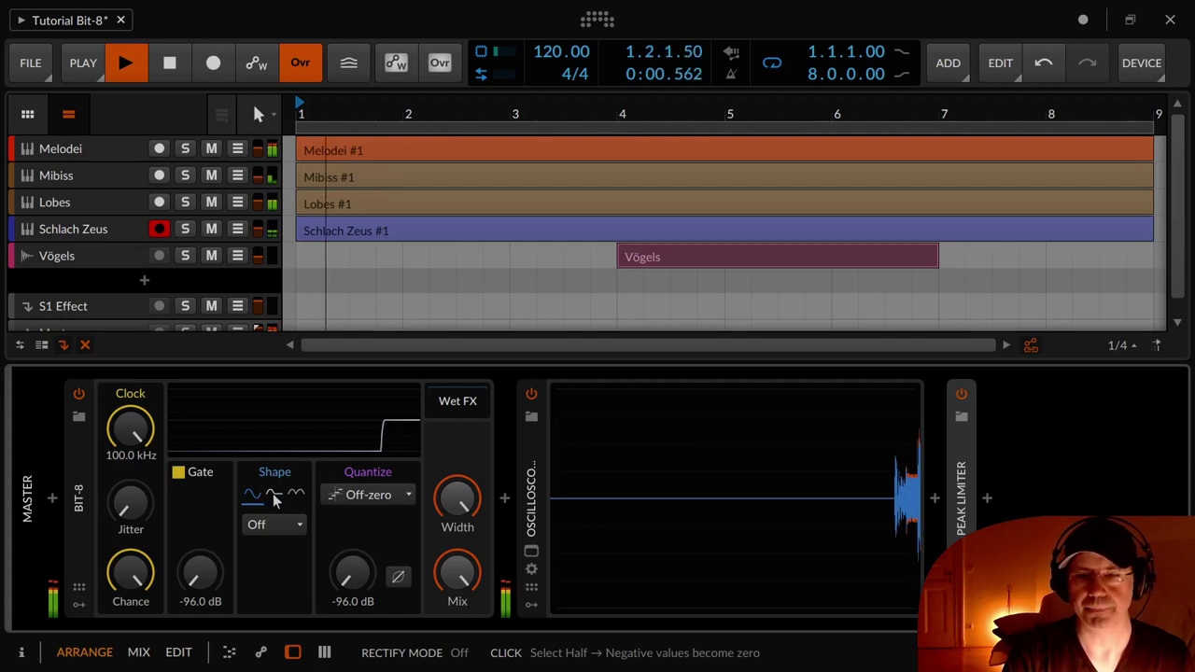
{"action": "left_click", "coordinate": [273, 499]}
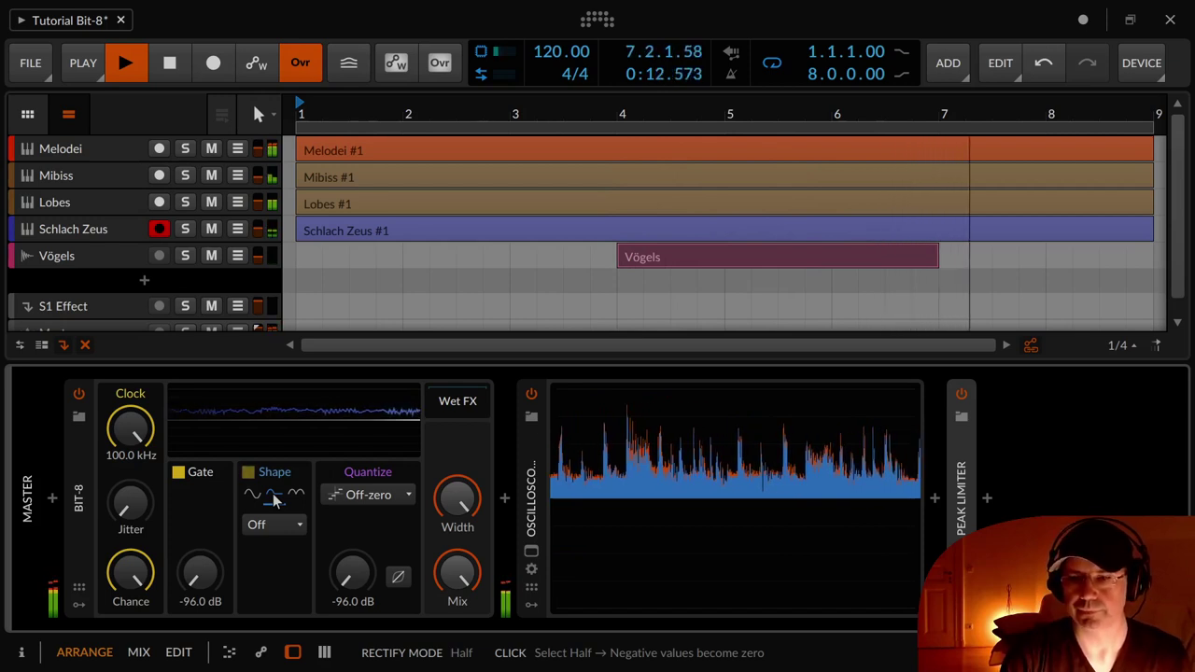
{"action": "key", "text": "space"}
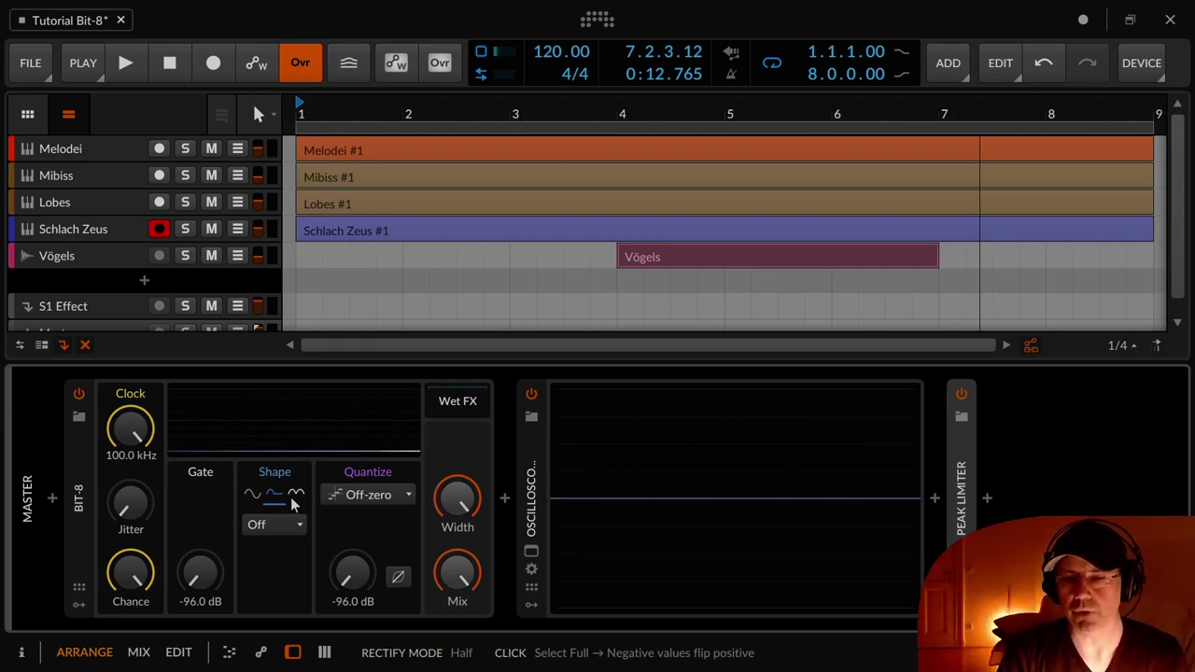
Reset Bit-8's rectify mode to Off, play the arrangement while switching it to Half and Full, and stop playback
{"action": "left_click", "coordinate": [248, 498]}
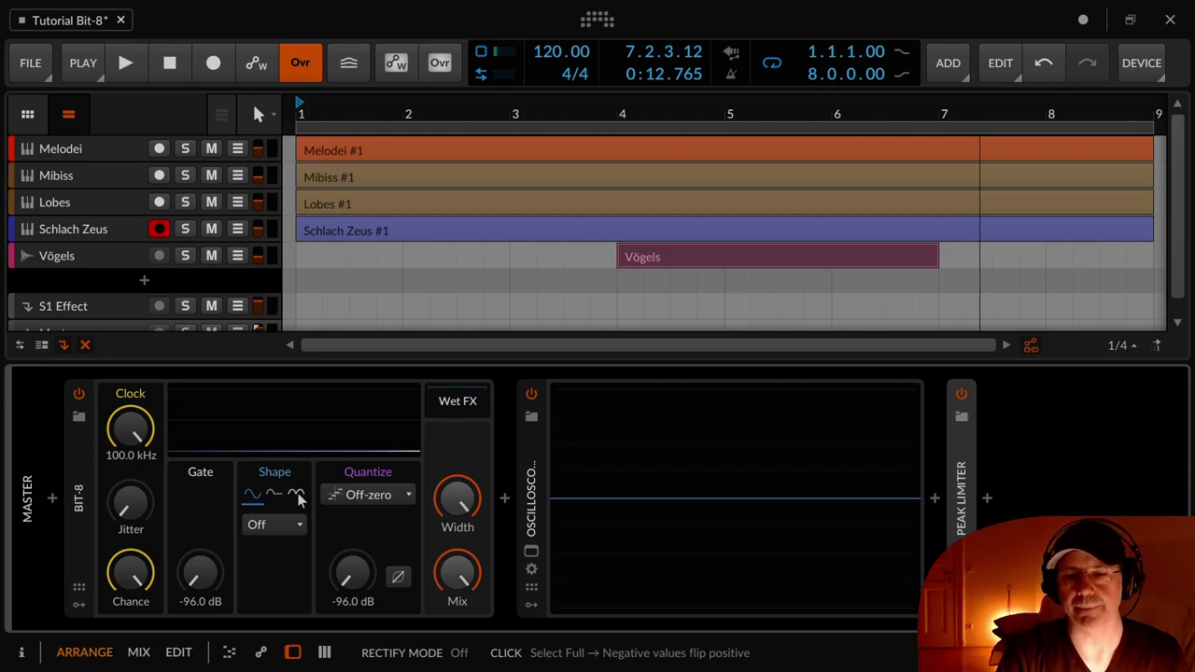
{"action": "key", "text": "space"}
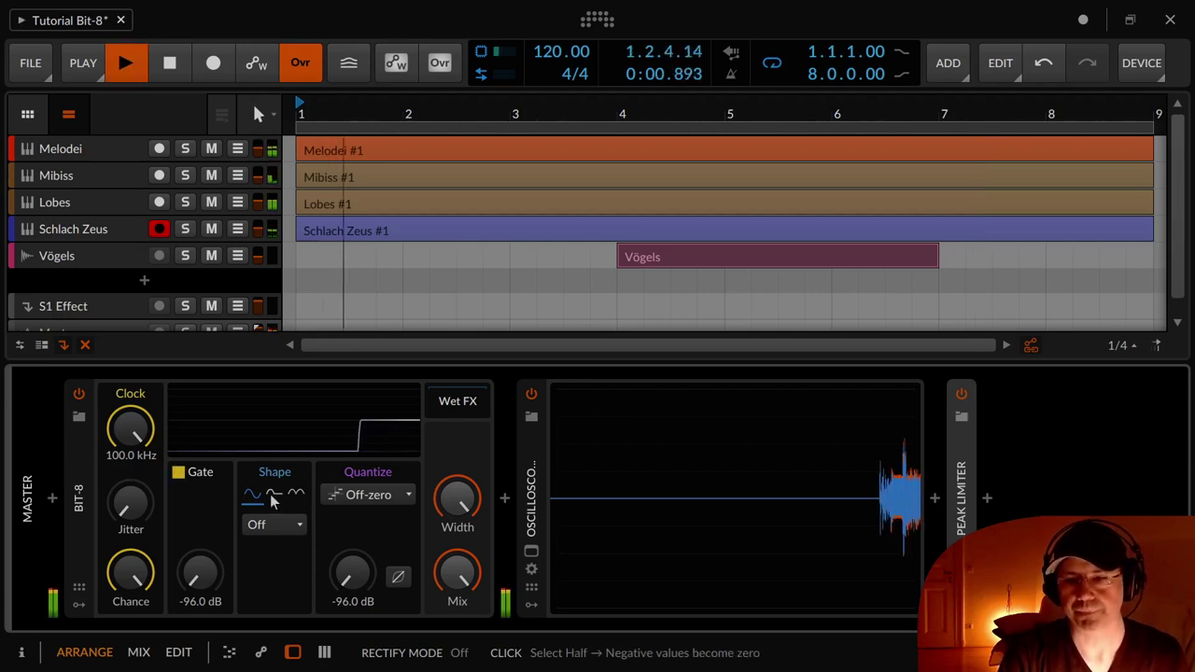
{"action": "left_click", "coordinate": [270, 502]}
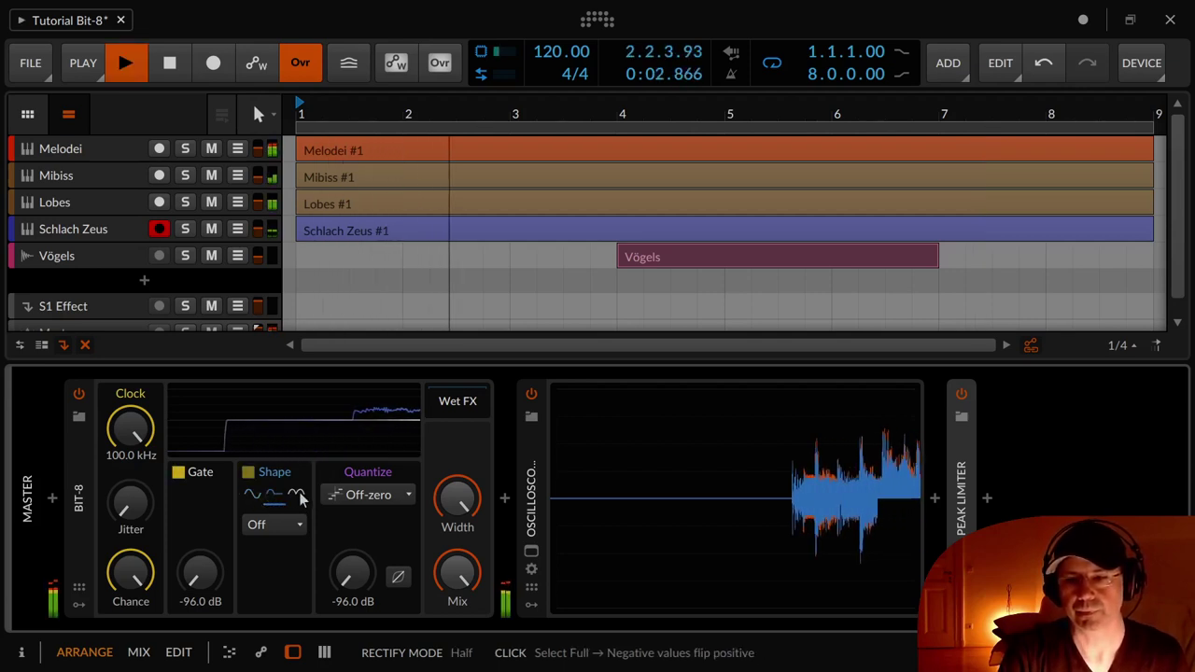
{"action": "left_click", "coordinate": [297, 497]}
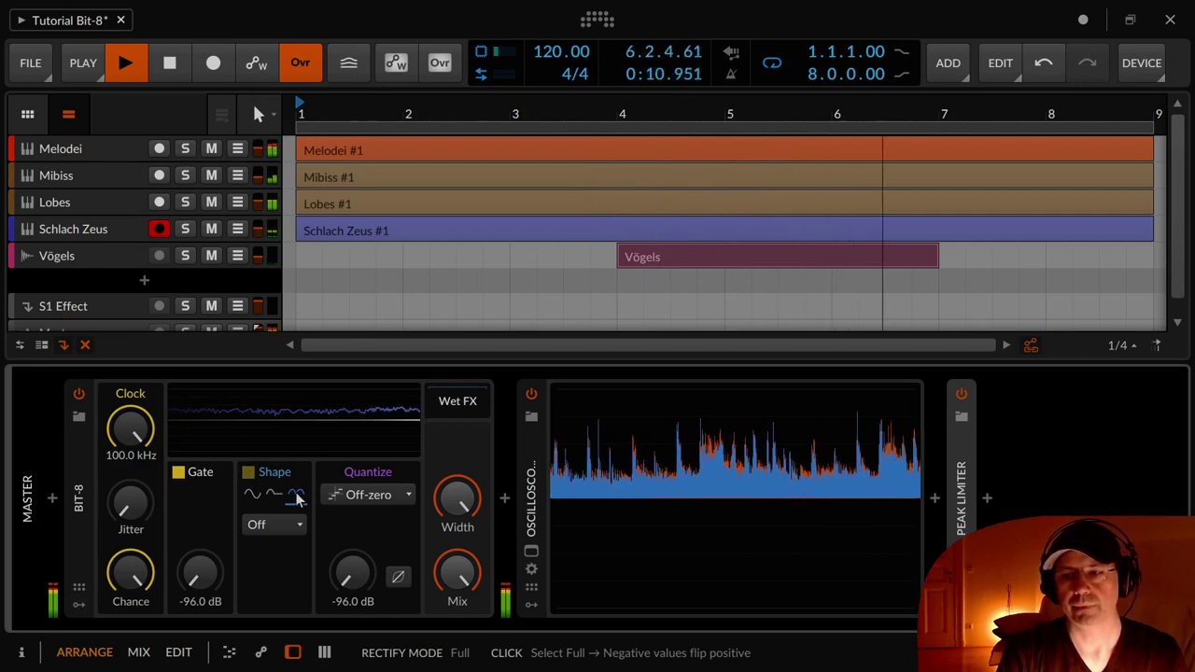
{"action": "key", "text": "space"}
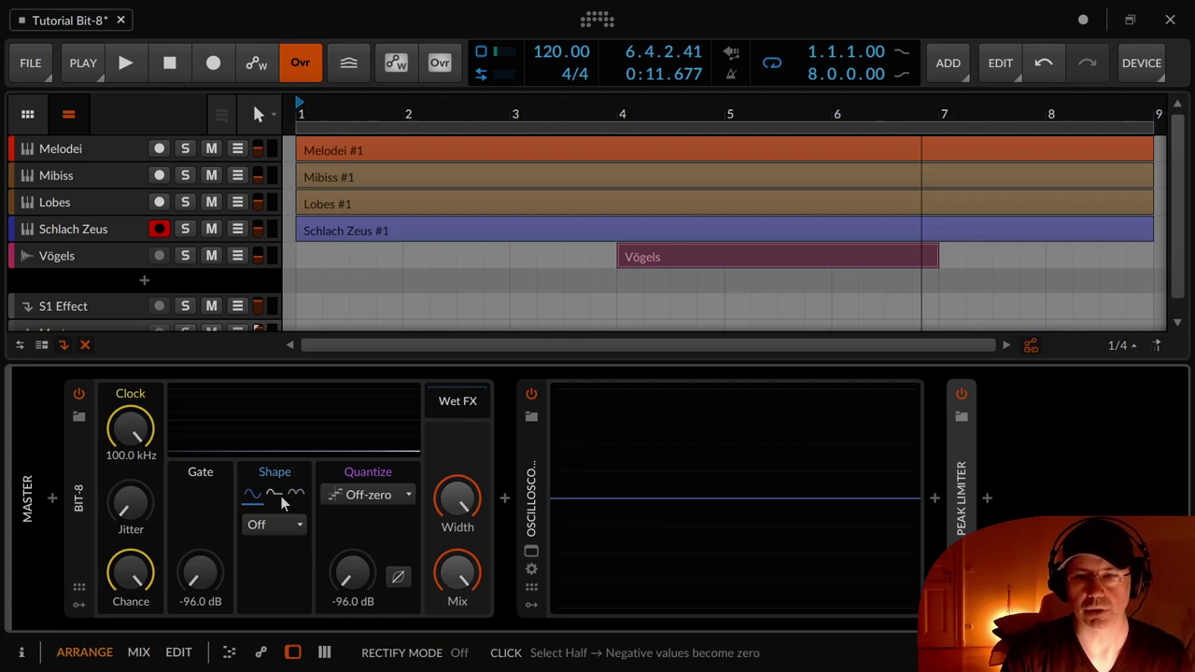
Set Bit-8's Shape clip mode to Clip with the drive at 0.0 dB
{"action": "left_click", "coordinate": [292, 528]}
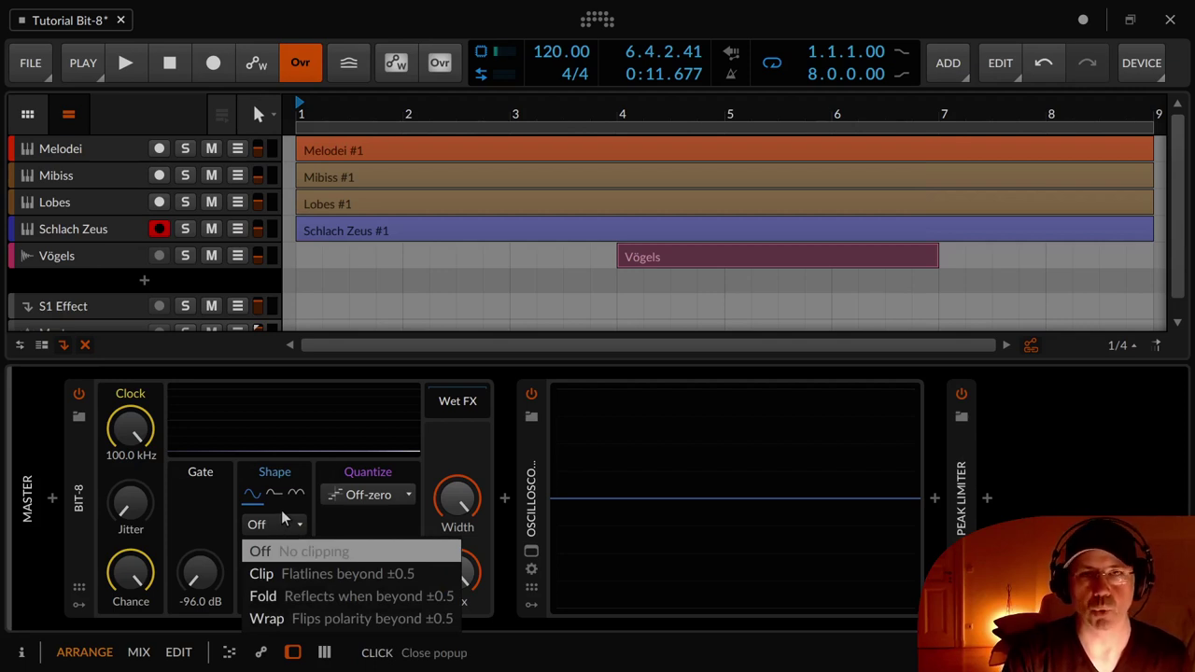
{"action": "left_click", "coordinate": [333, 574]}
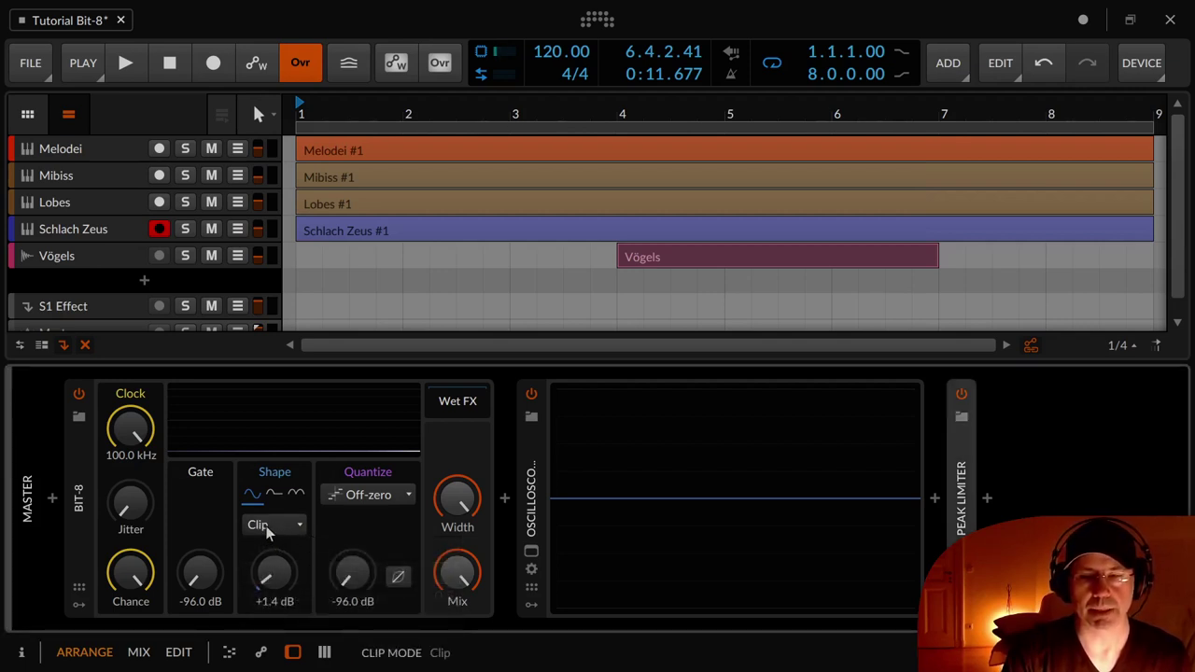
{"action": "left_click_drag", "start_coordinate": [271, 572], "coordinate": [268, 577]}
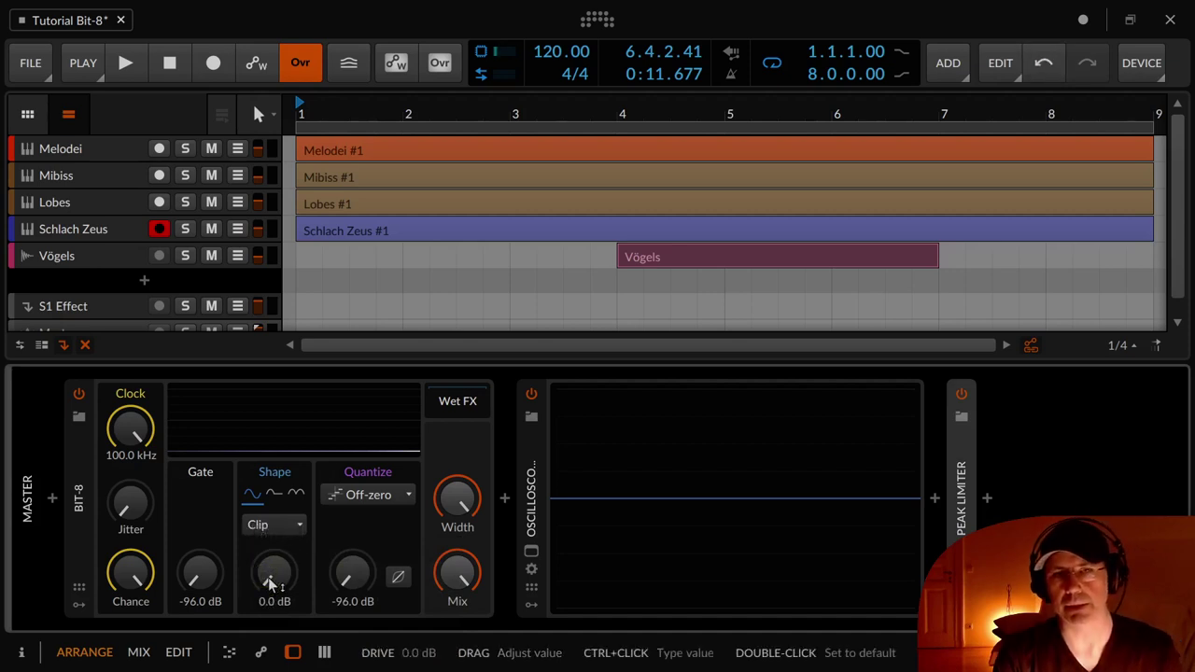
{"action": "left_click", "coordinate": [277, 526]}
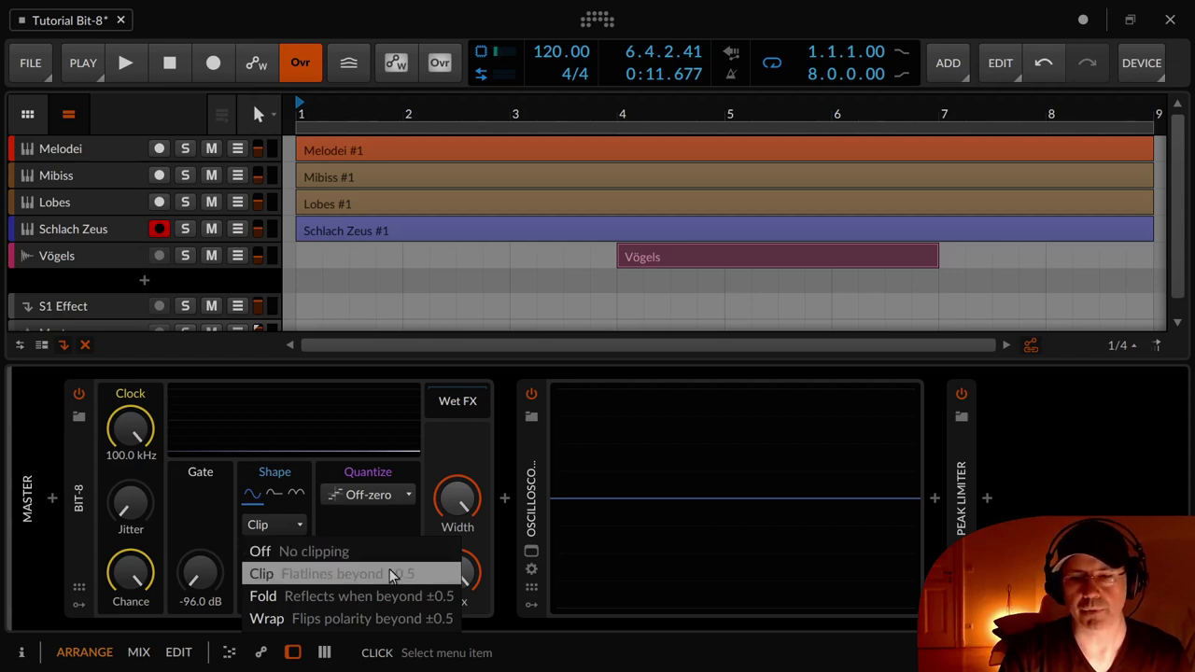
{"action": "left_click", "coordinate": [261, 525]}
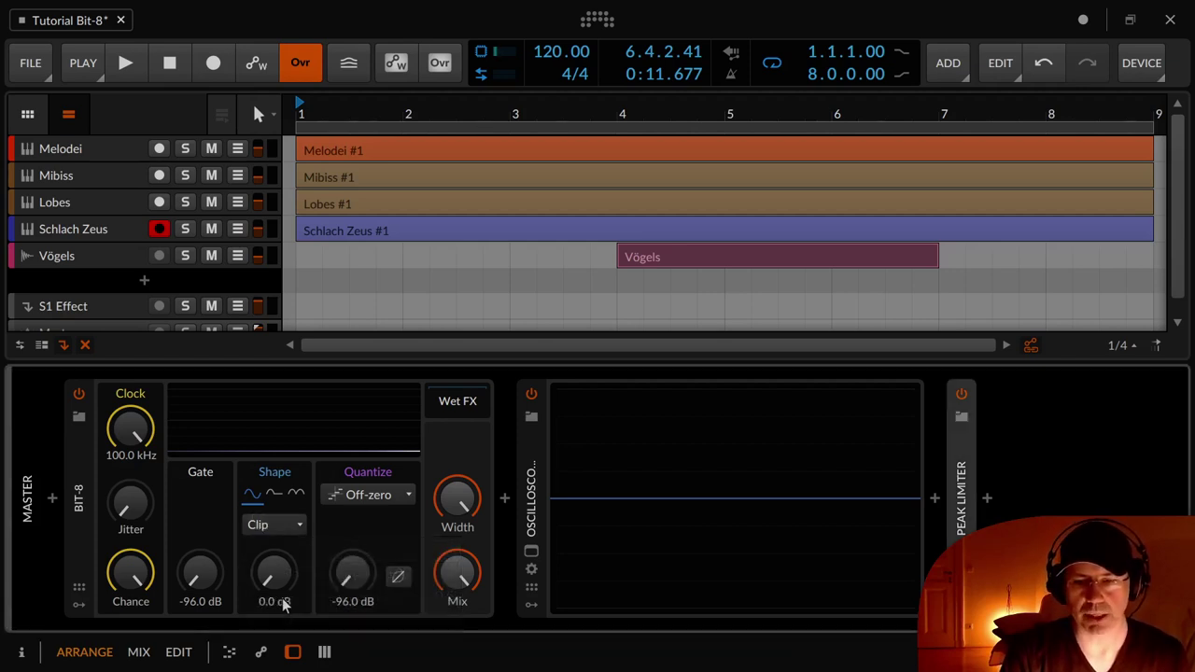
{"action": "left_click", "coordinate": [280, 525]}
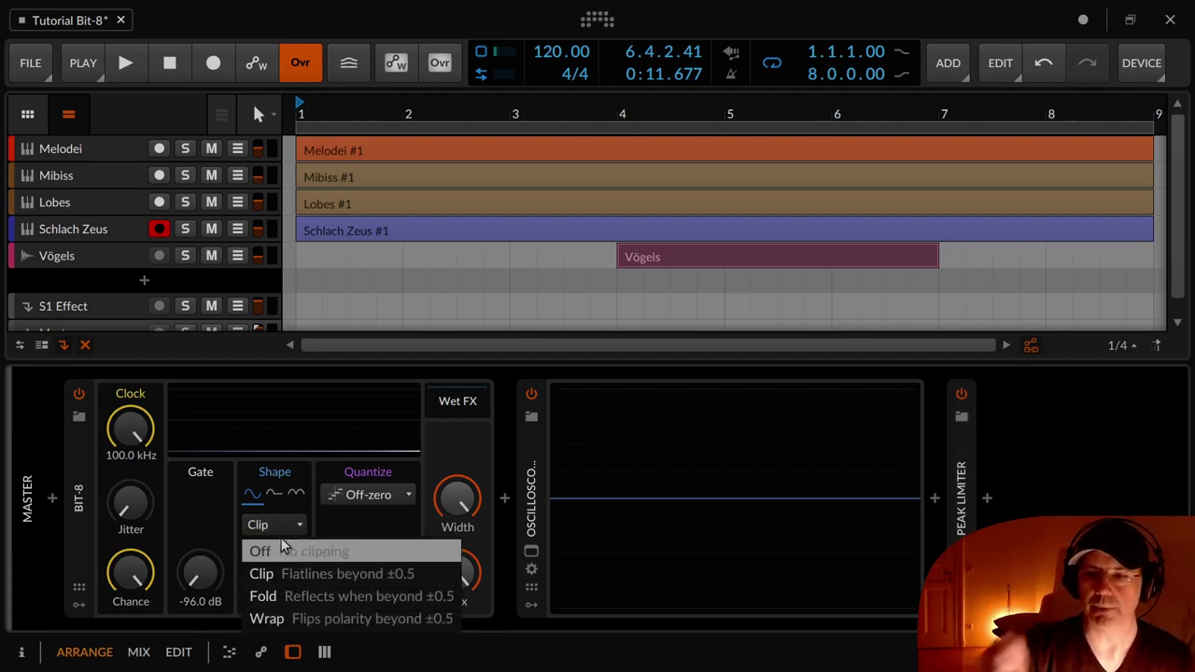
{"action": "left_click", "coordinate": [607, 436]}
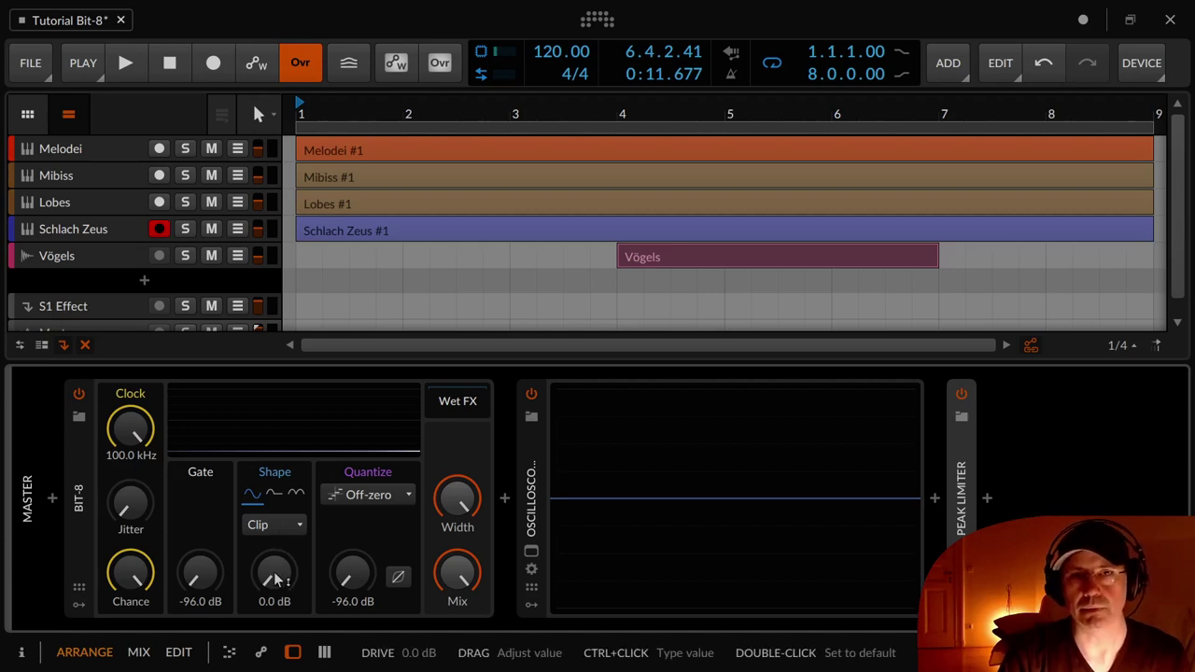
Play the arrangement while sweeping the Shape drive in Clip mode, return the drive to 0.0 dB, and stop playback
{"action": "key", "text": "space"}
{"action": "left_click_drag", "start_coordinate": [276, 579], "coordinate": [286, 612]}
{"action": "key", "text": "space"}
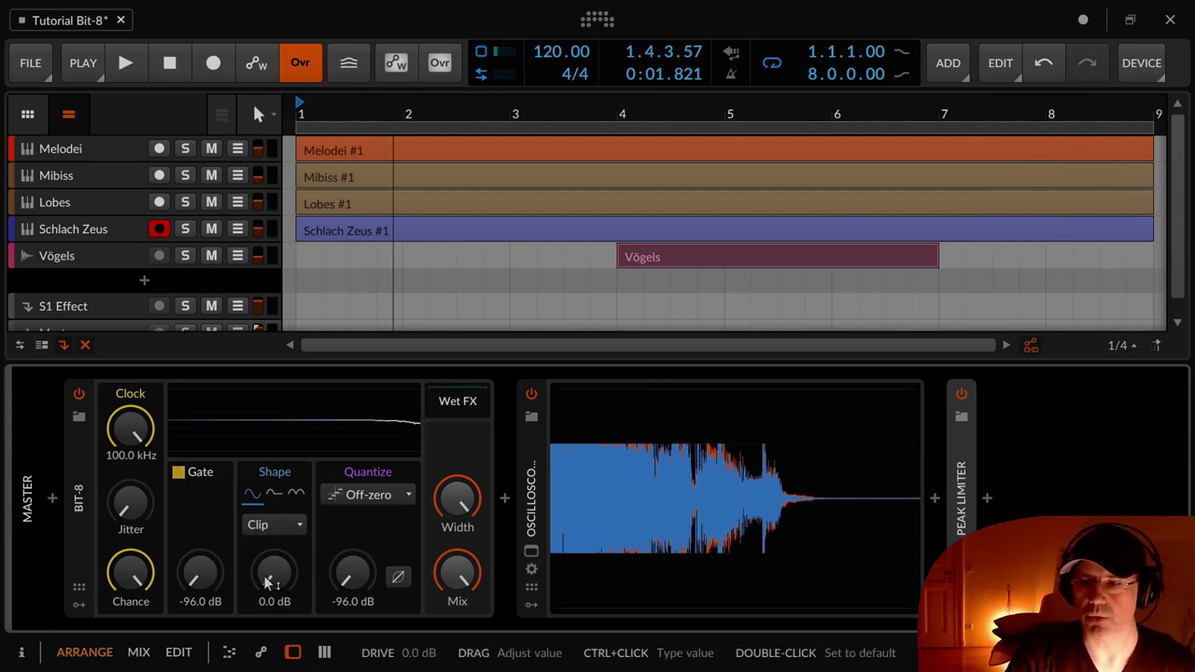
Set Bit-8's clip mode to Fold and raise the Shape drive to +9.6 dB during playback
{"action": "left_click", "coordinate": [288, 525]}
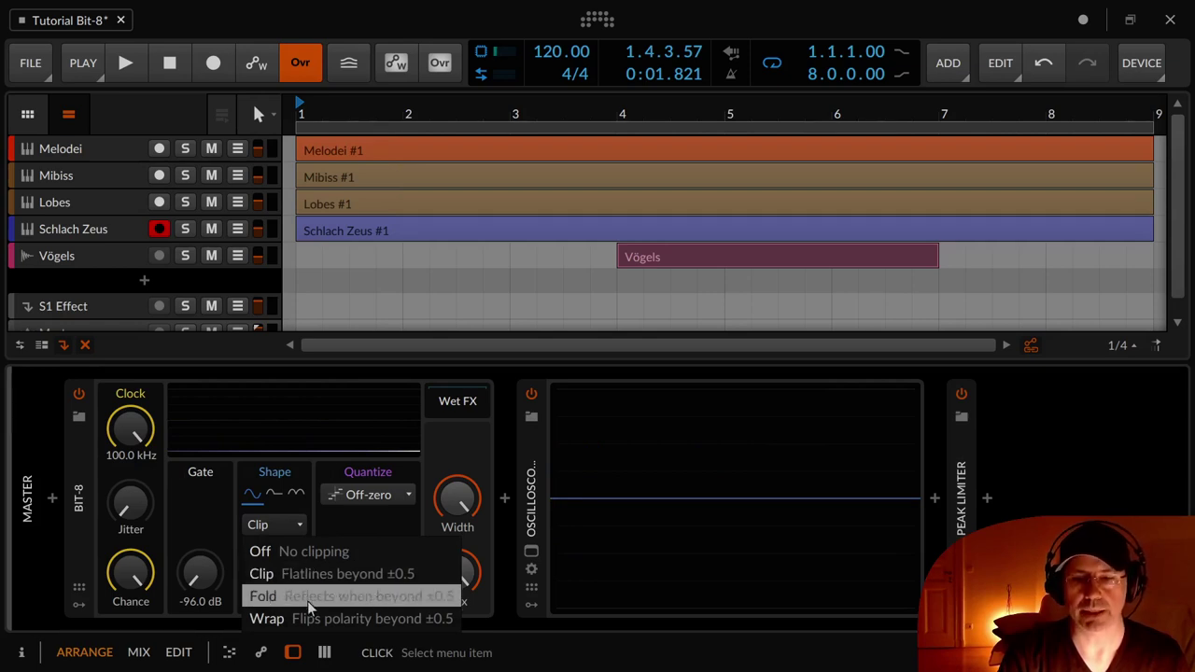
{"action": "left_click", "coordinate": [287, 507]}
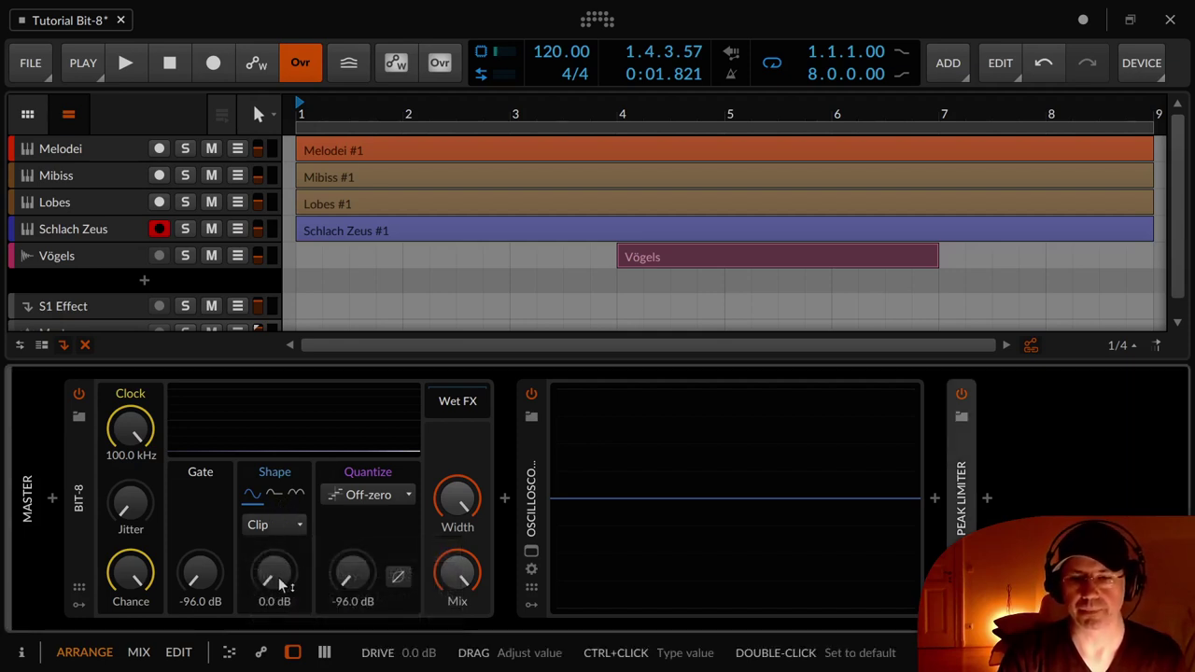
{"action": "left_click", "coordinate": [278, 525]}
{"action": "left_click", "coordinate": [290, 596]}
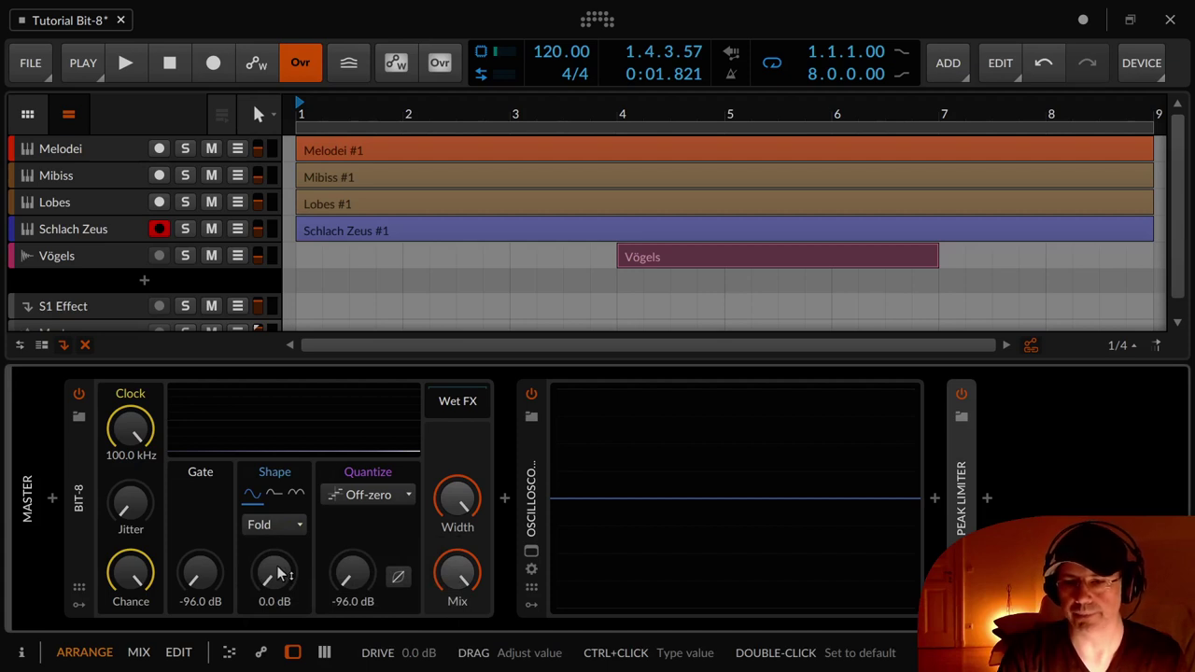
{"action": "key", "text": "space"}
{"action": "left_click_drag", "start_coordinate": [277, 575], "coordinate": [276, 525]}
{"action": "left_click_drag", "start_coordinate": [272, 573], "coordinate": [272, 568]}
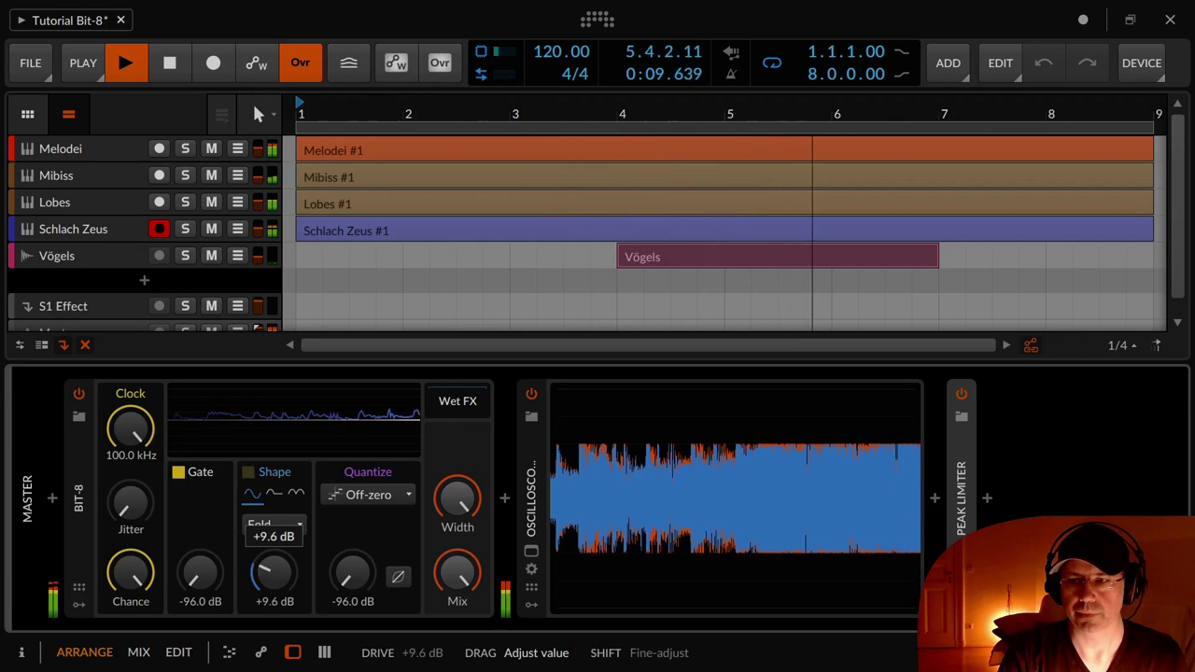
Compare Clip against Fold by switching the clip mode to Clip and back to Fold during playback, and stop
{"action": "left_click", "coordinate": [291, 527]}
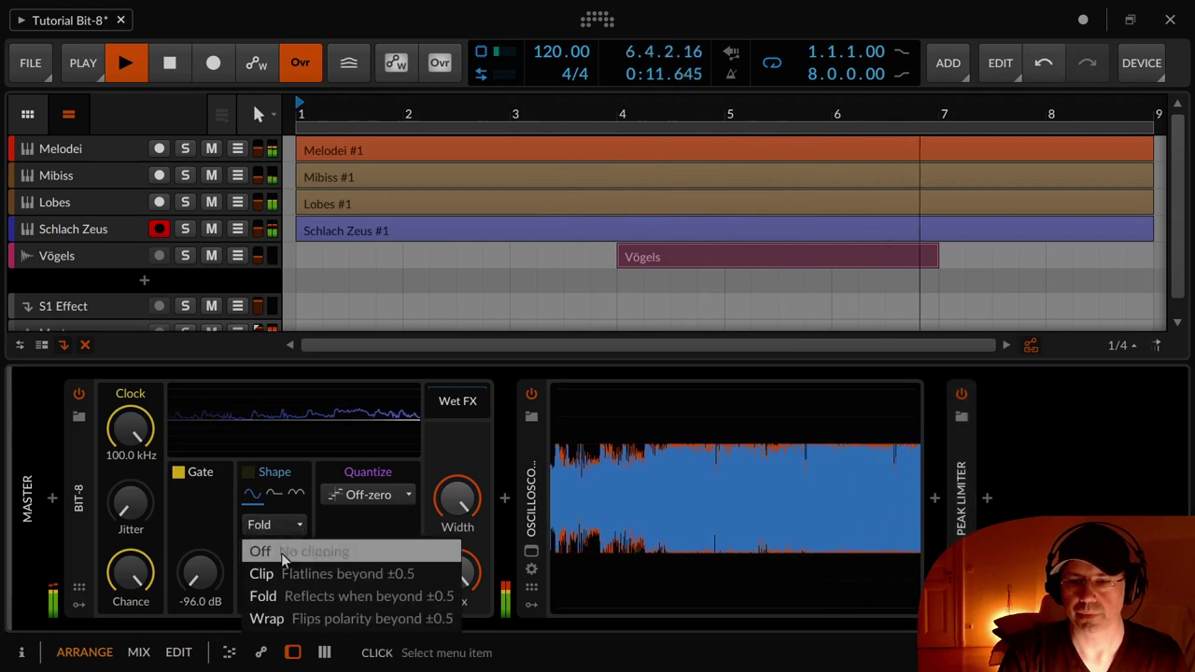
{"action": "left_click", "coordinate": [288, 570]}
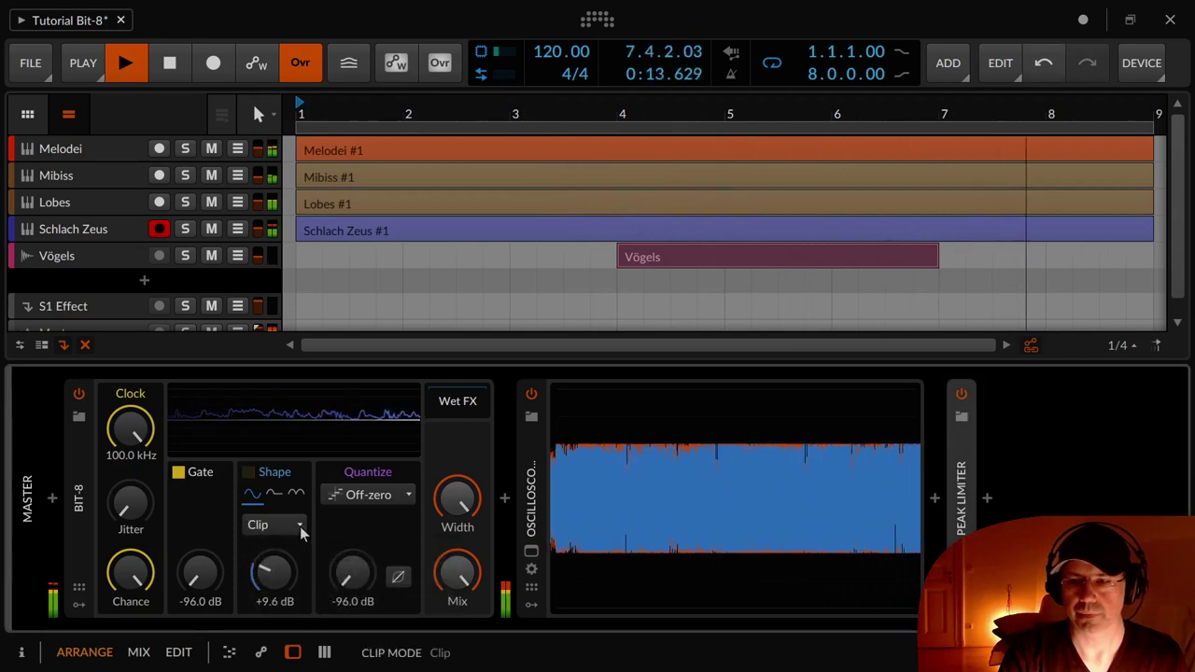
{"action": "left_click", "coordinate": [293, 531]}
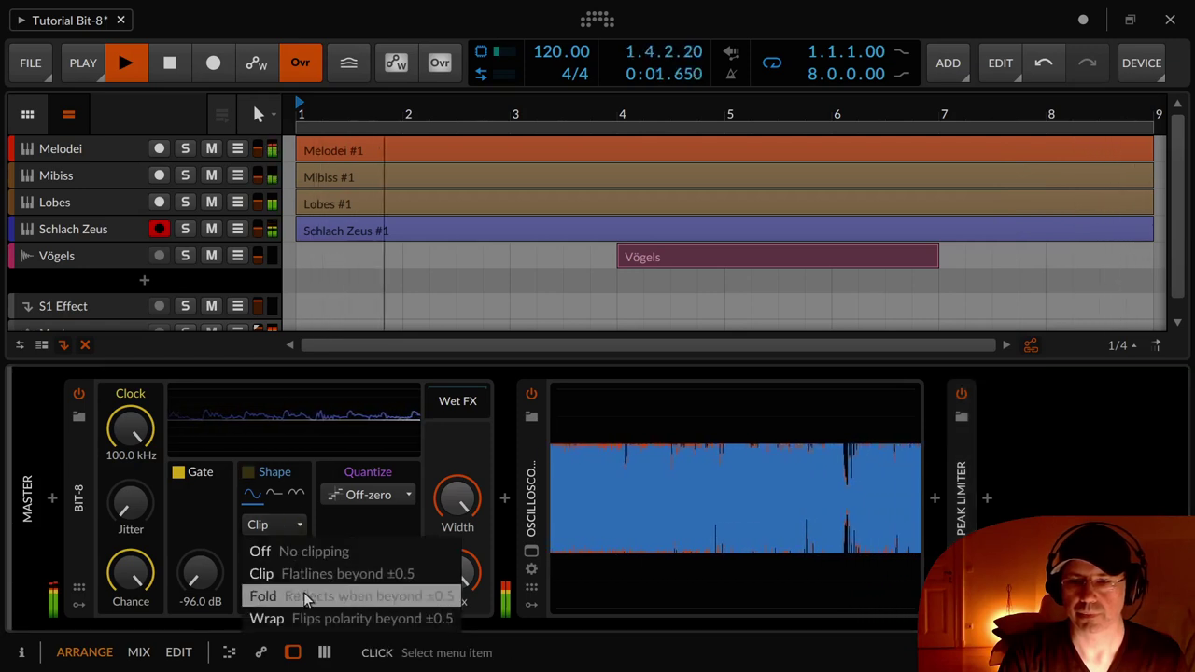
{"action": "left_click", "coordinate": [305, 597]}
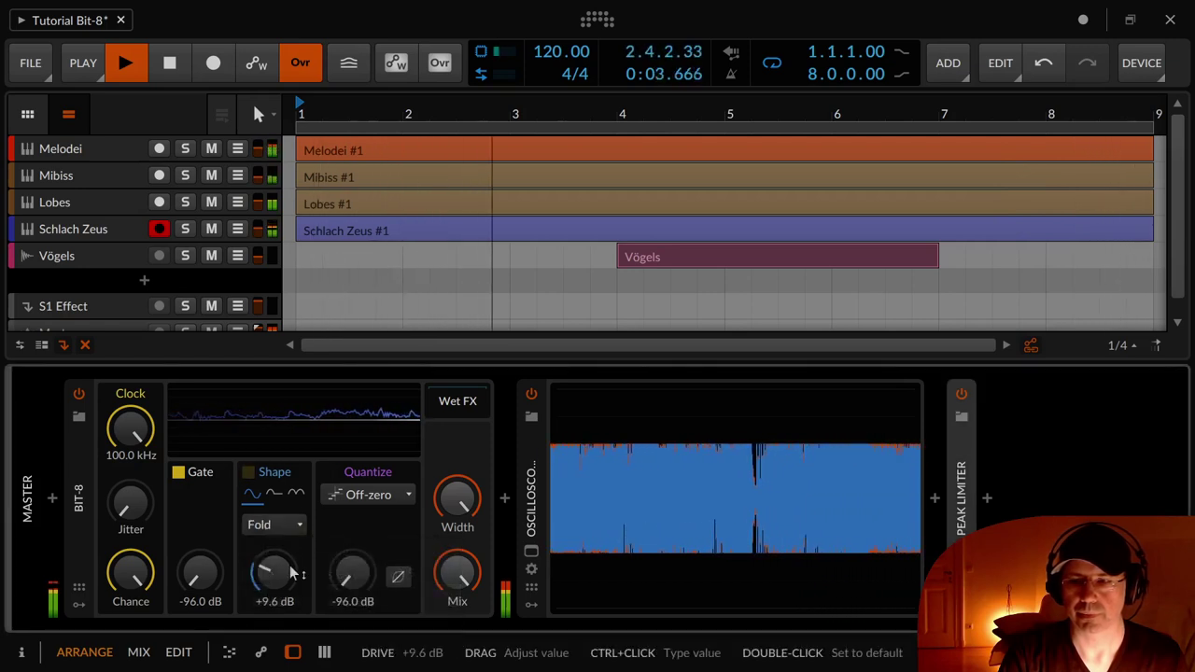
{"action": "key", "text": "space"}
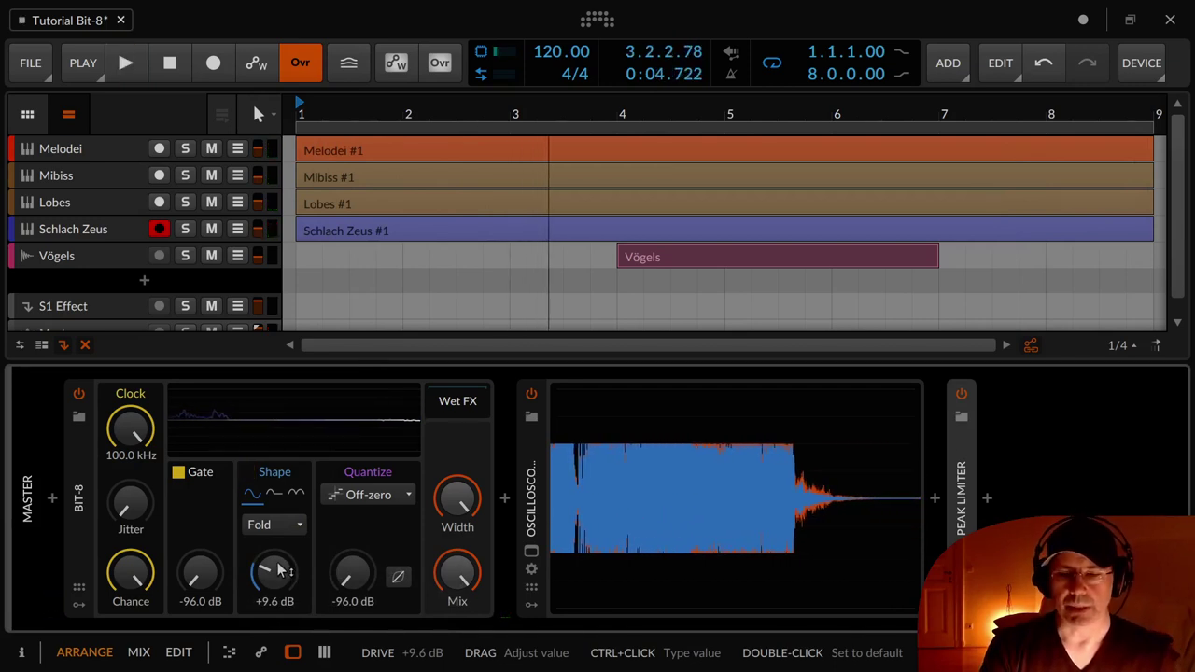
Set Bit-8's clip mode to Wrap, its rectify mode to Half and the Shape drive to 0.0 dB
{"action": "left_click", "coordinate": [280, 524]}
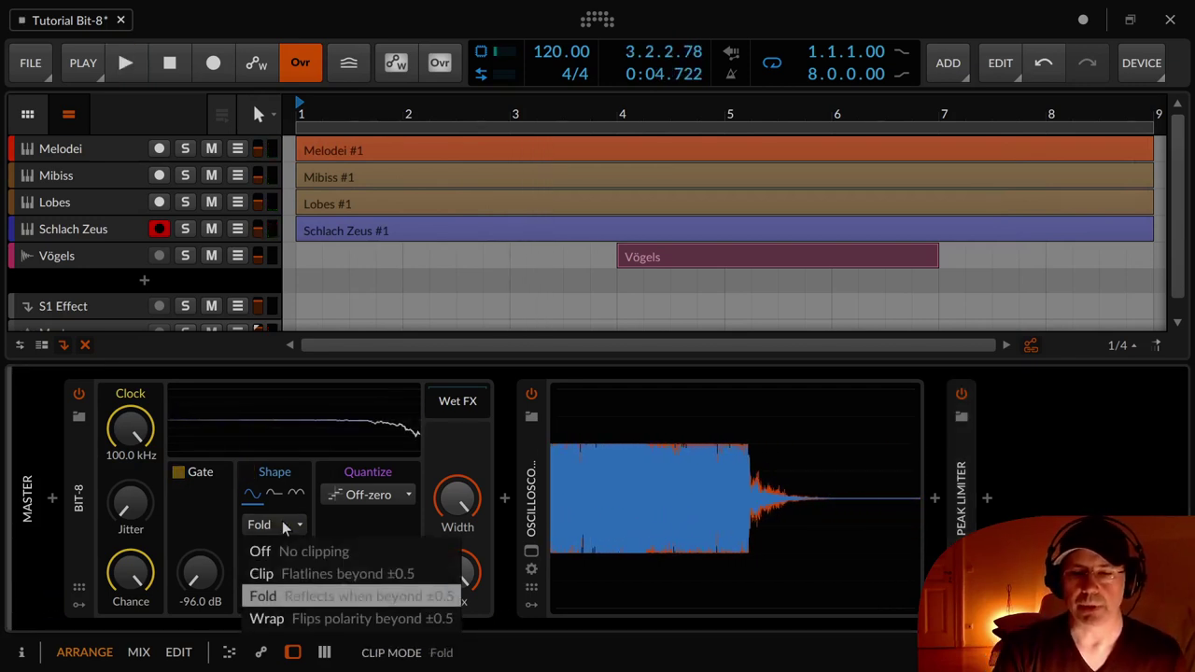
{"action": "left_click", "coordinate": [322, 618]}
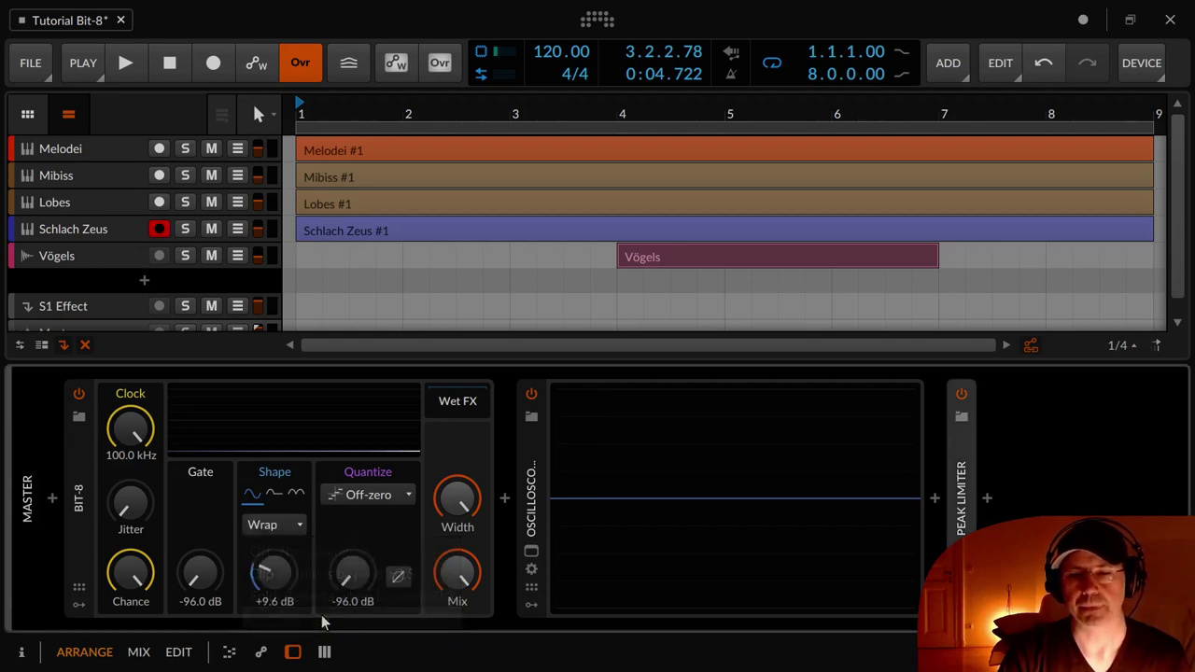
{"action": "left_click", "coordinate": [273, 499]}
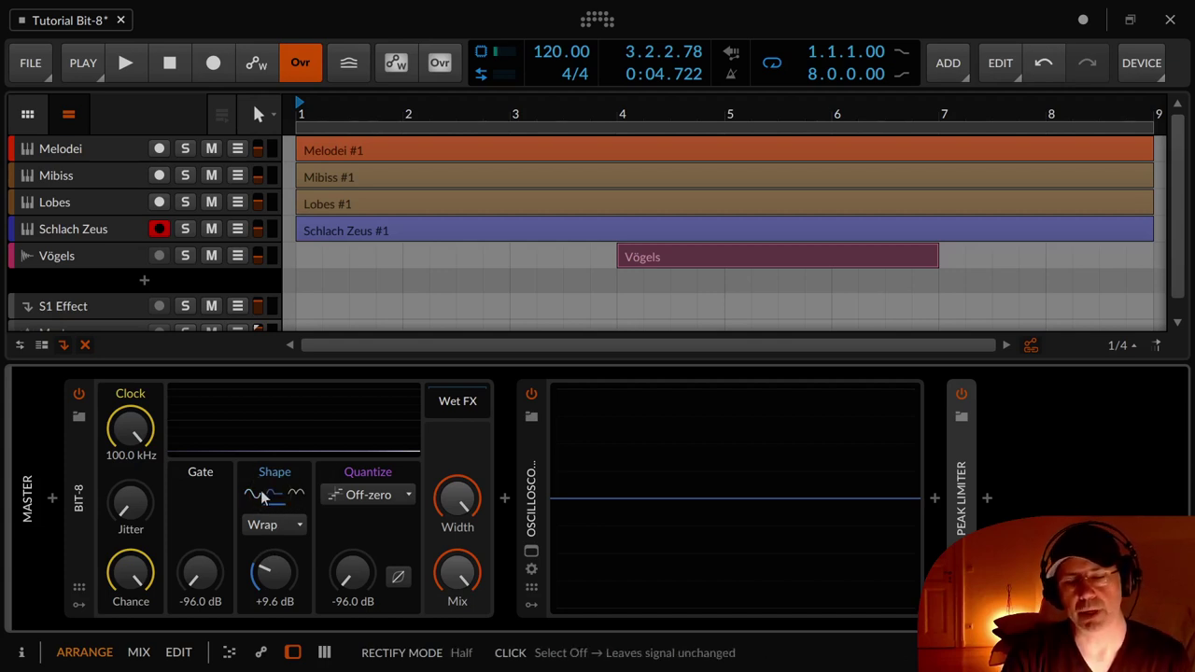
{"action": "left_click_drag", "start_coordinate": [273, 574], "coordinate": [273, 598]}
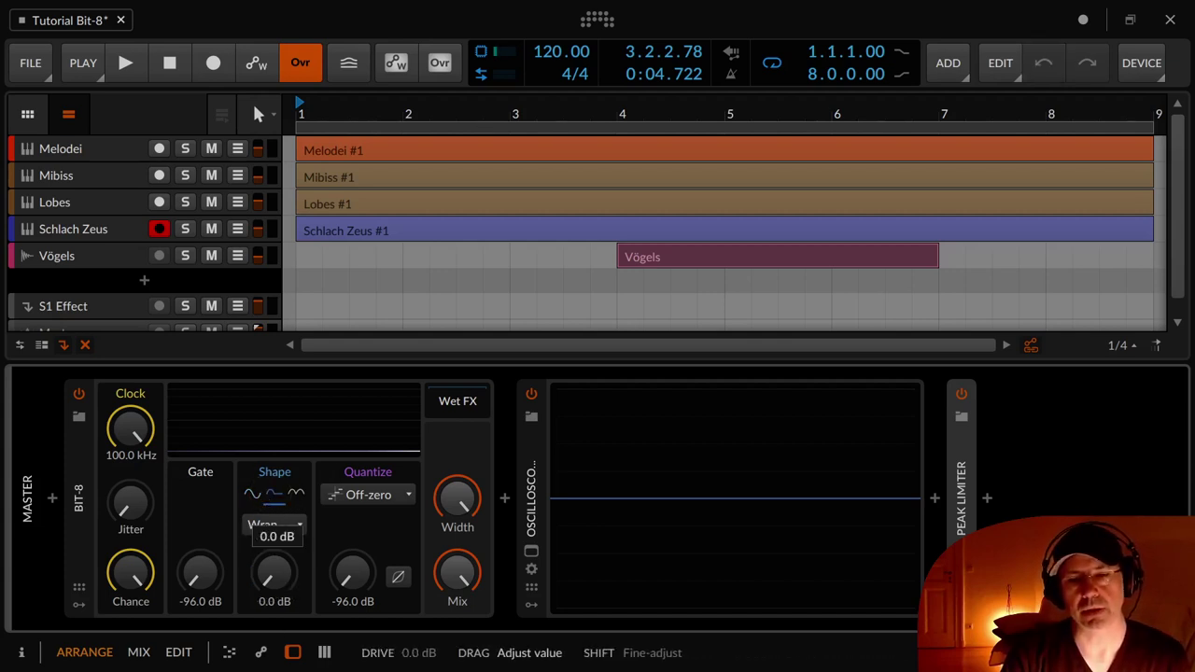
{"action": "left_click", "coordinate": [274, 524]}
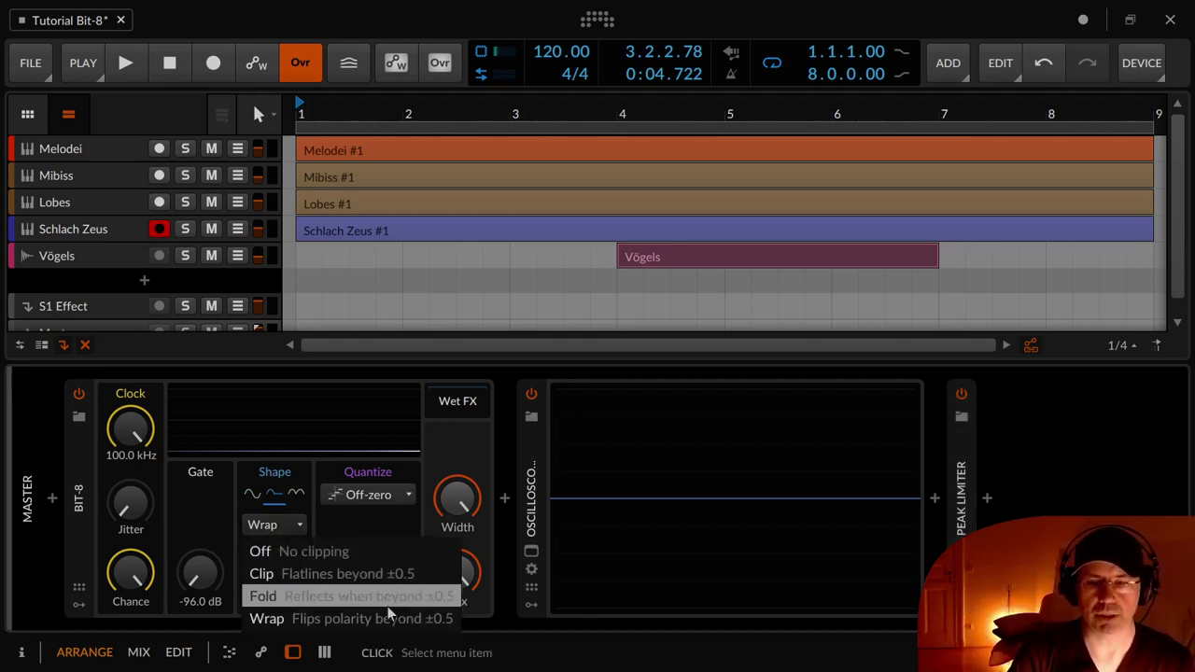
{"action": "left_click", "coordinate": [259, 478]}
{"action": "mouse_move", "coordinate": [271, 588]}
{"action": "left_mouse_down"}
{"action": "mouse_move", "coordinate": [271, 553]}
{"action": "mouse_move", "coordinate": [266, 580]}
{"action": "left_mouse_up"}
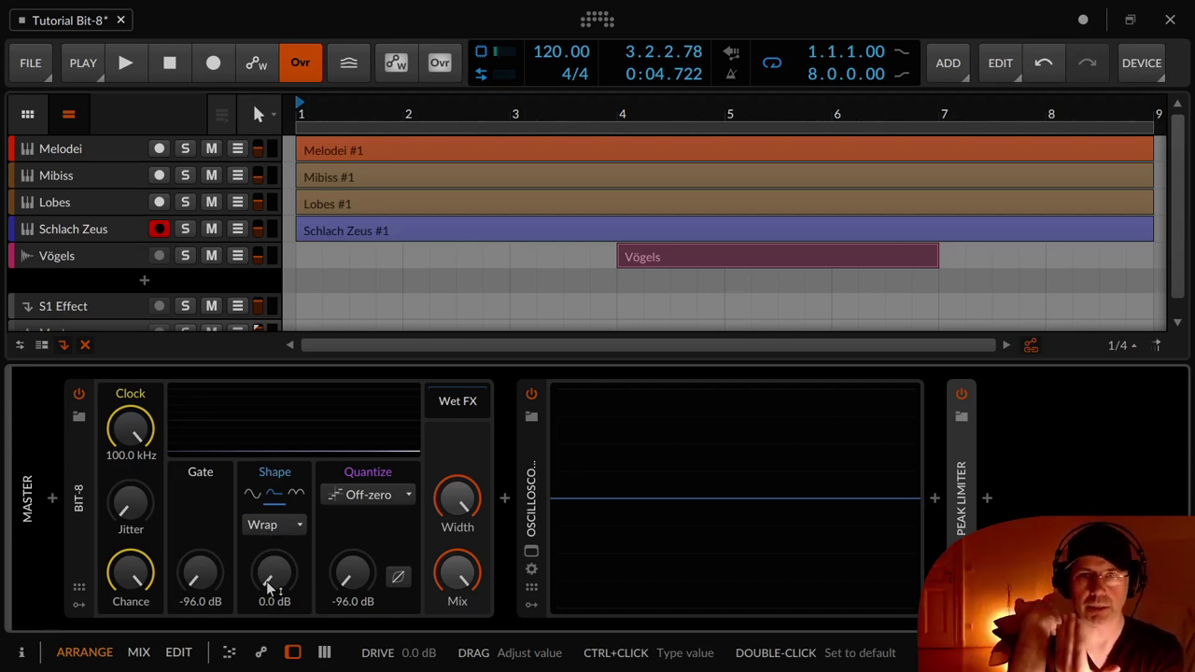
{"action": "left_click_drag", "start_coordinate": [266, 581], "coordinate": [274, 605]}
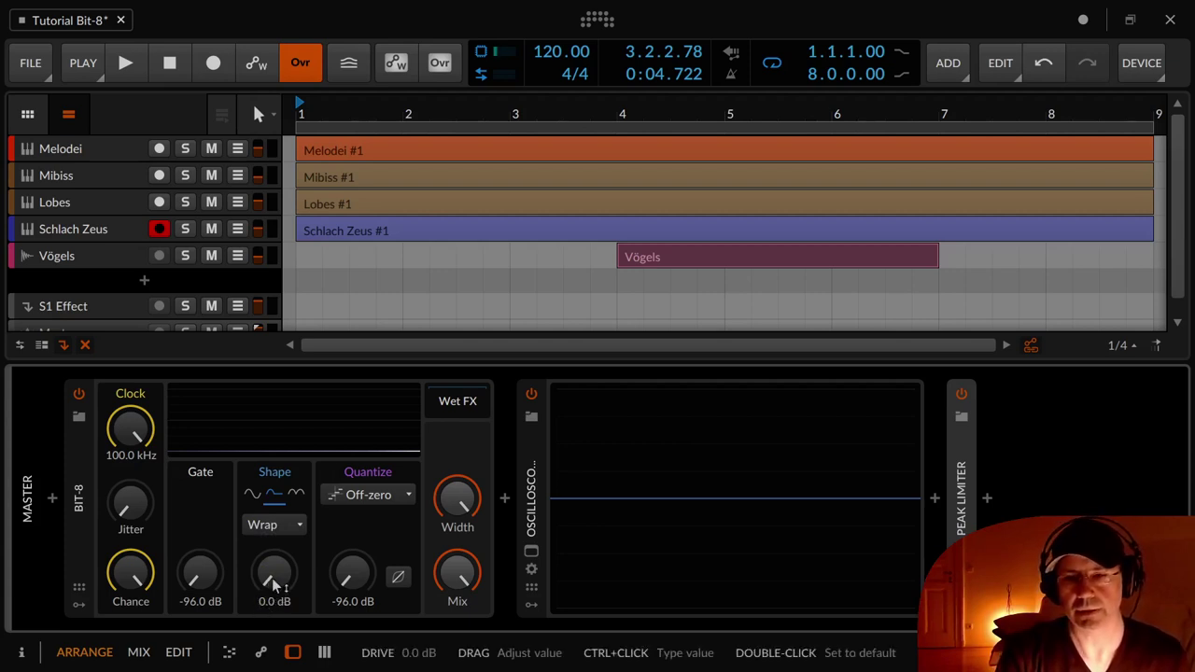
Set Bit-8's rectify mode to Off, play the arrangement and raise the Shape drive to +2.8 dB in Wrap mode
{"action": "left_click", "coordinate": [248, 496]}
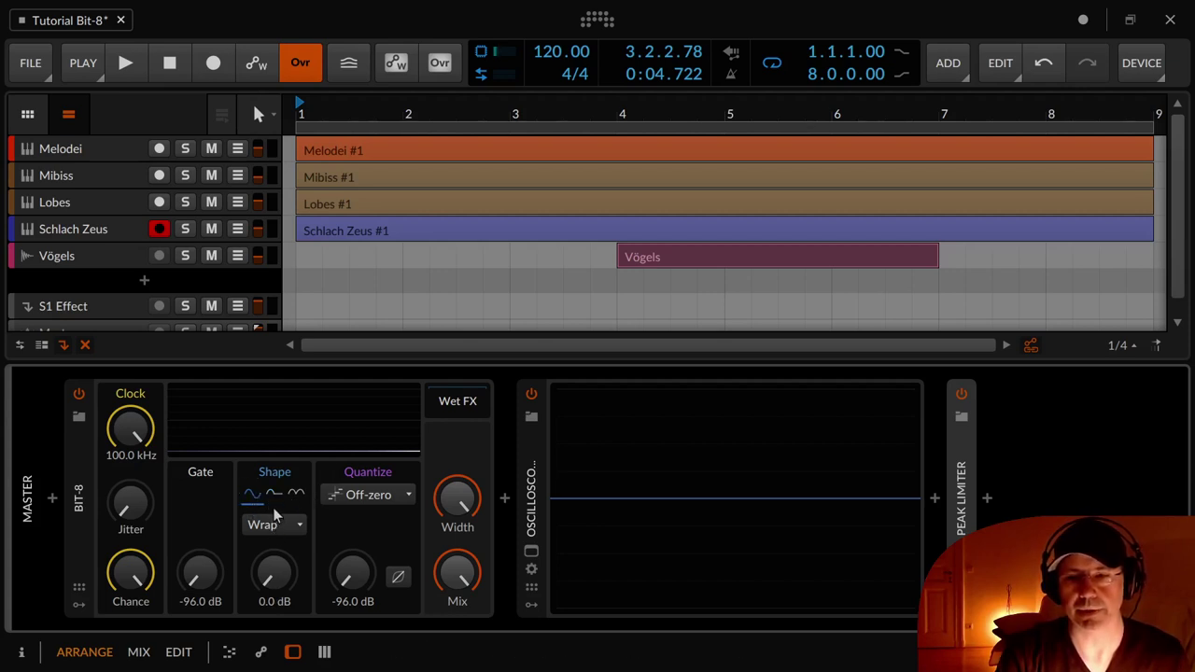
{"action": "key", "text": "space"}
{"action": "left_click_drag", "start_coordinate": [277, 574], "coordinate": [277, 537]}
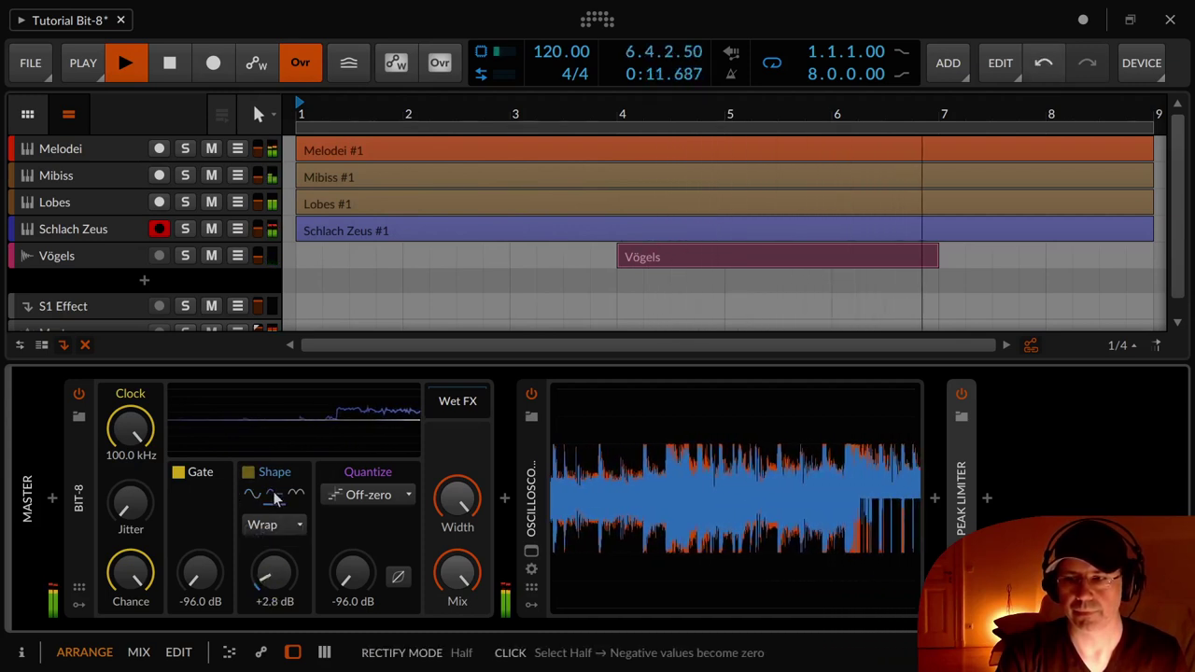
Audition Bit-8's rectify mode Half and then Full in Wrap mode during playback, with the Shape drive at +2.8 dB
{"action": "left_click", "coordinate": [277, 500]}
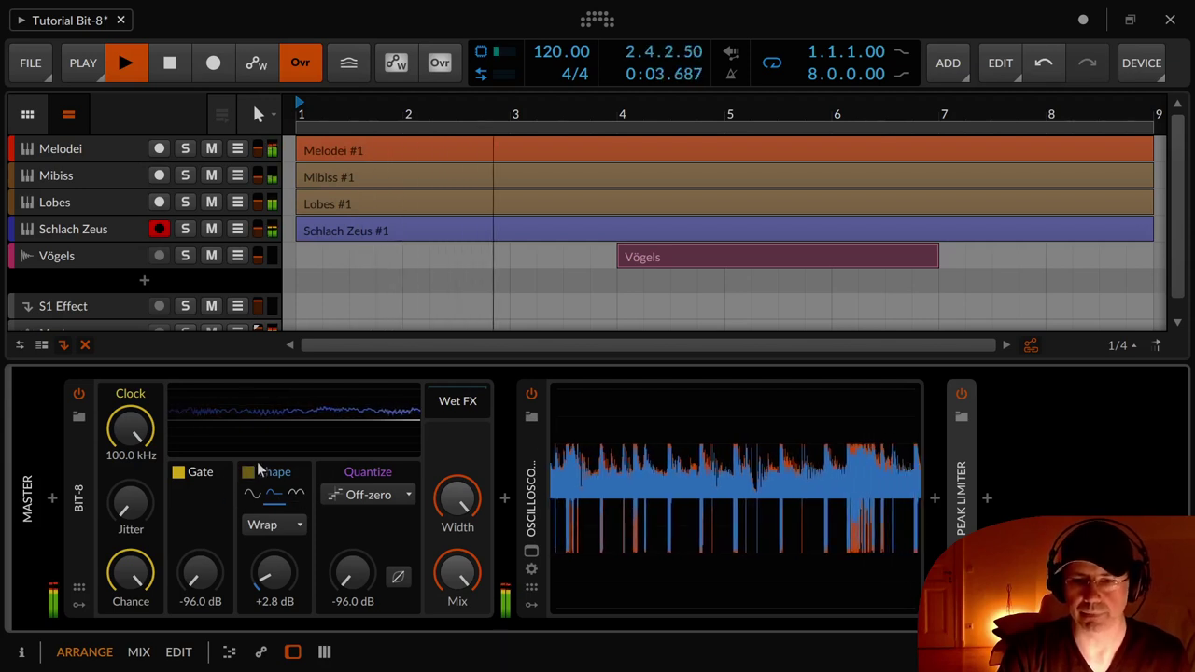
{"action": "left_click", "coordinate": [297, 498]}
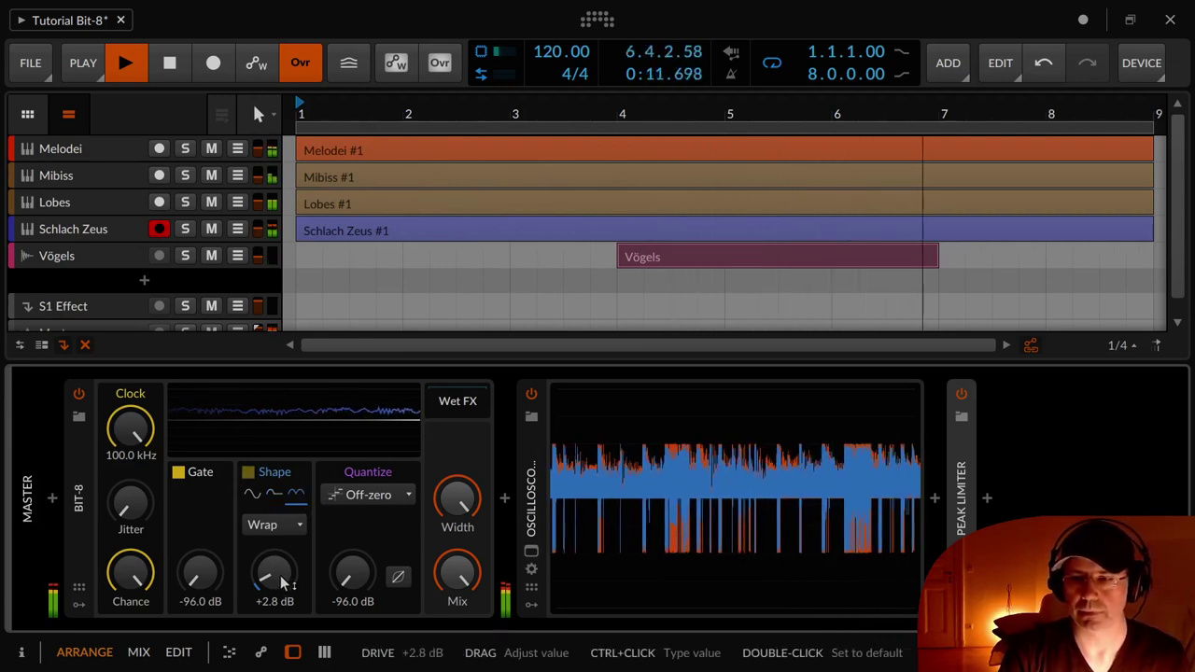
{"action": "left_click_drag", "start_coordinate": [283, 580], "coordinate": [283, 581]}
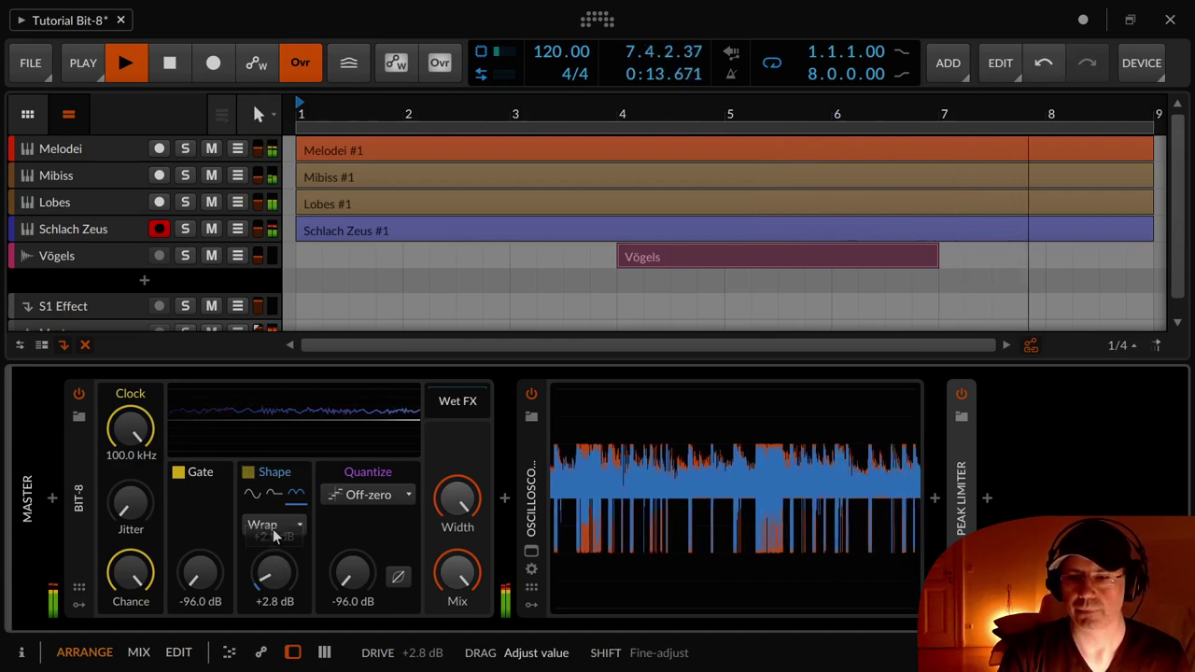
Turn rectification off, switch Bit-8's clip mode to Fold, Clip and finally Off during playback, and stop
{"action": "left_click", "coordinate": [274, 525]}
{"action": "left_click", "coordinate": [284, 599]}
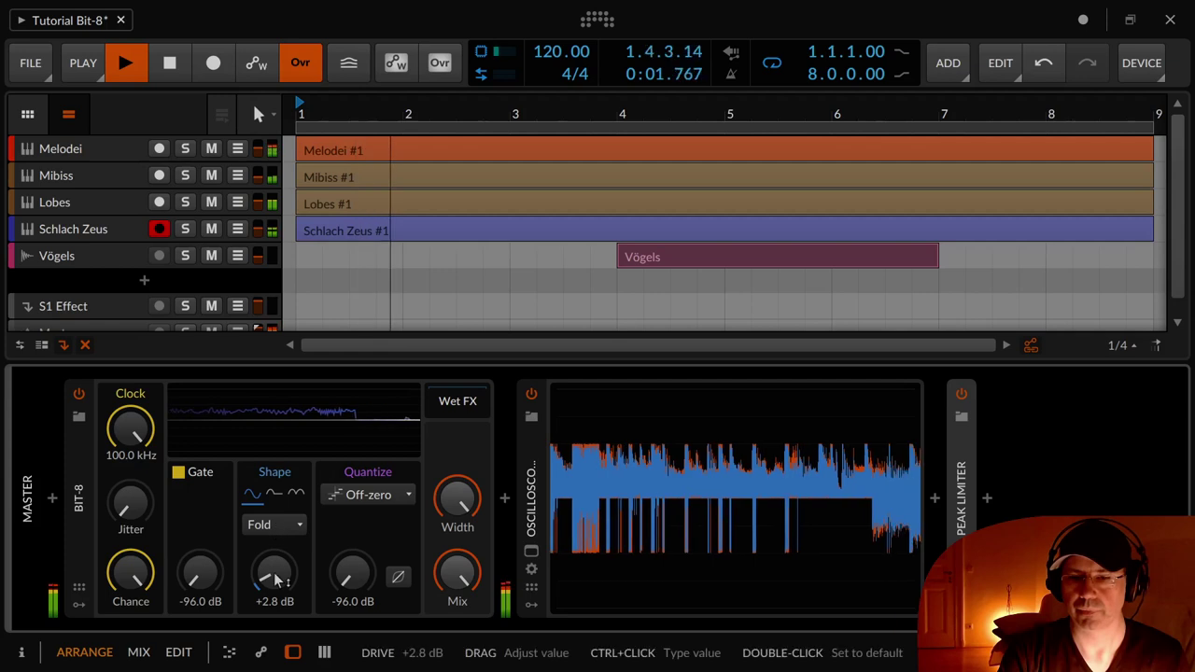
{"action": "left_click", "coordinate": [275, 525]}
{"action": "left_click", "coordinate": [280, 576]}
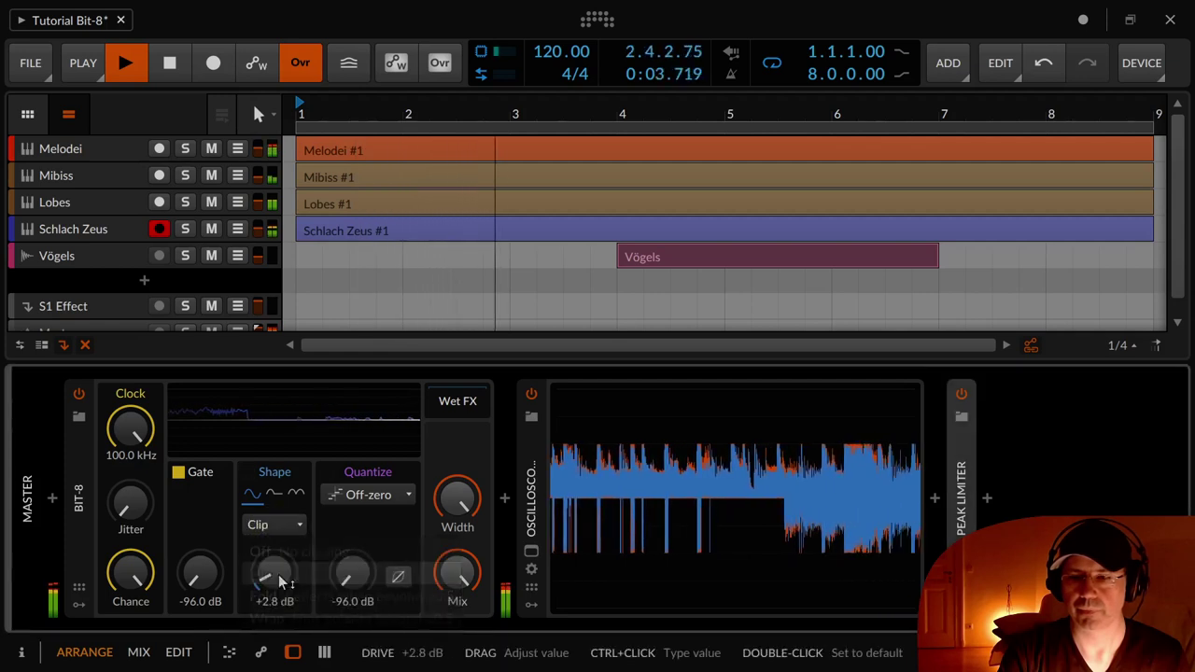
{"action": "left_click", "coordinate": [264, 525]}
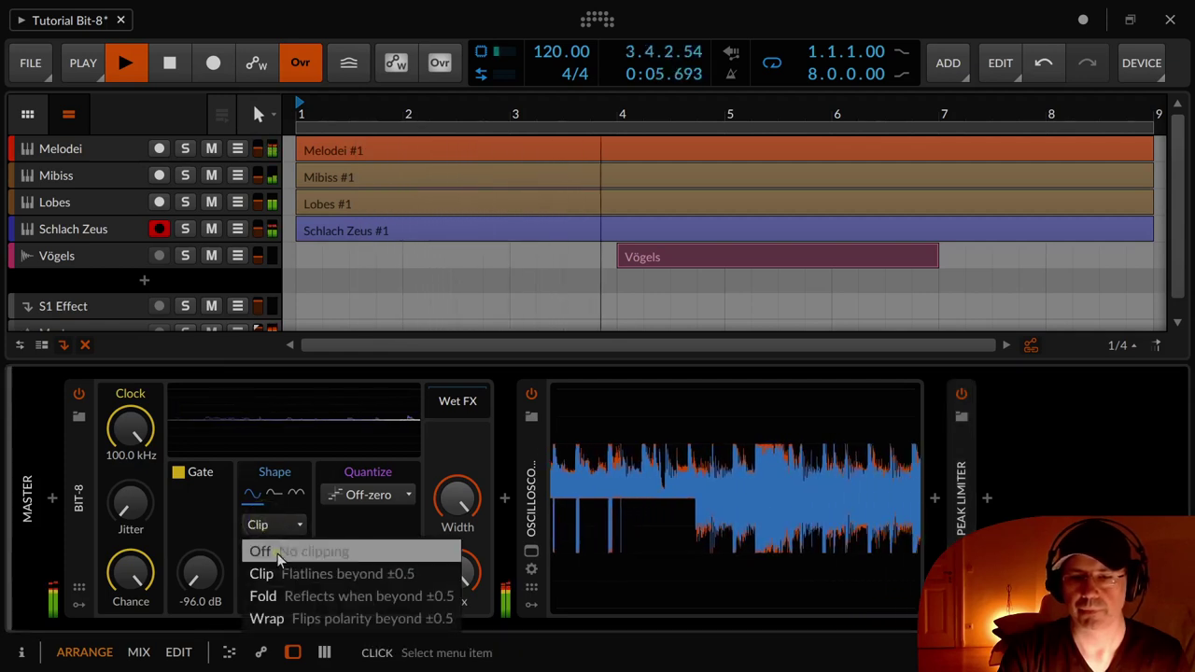
{"action": "left_click", "coordinate": [279, 554]}
{"action": "key", "text": "space"}
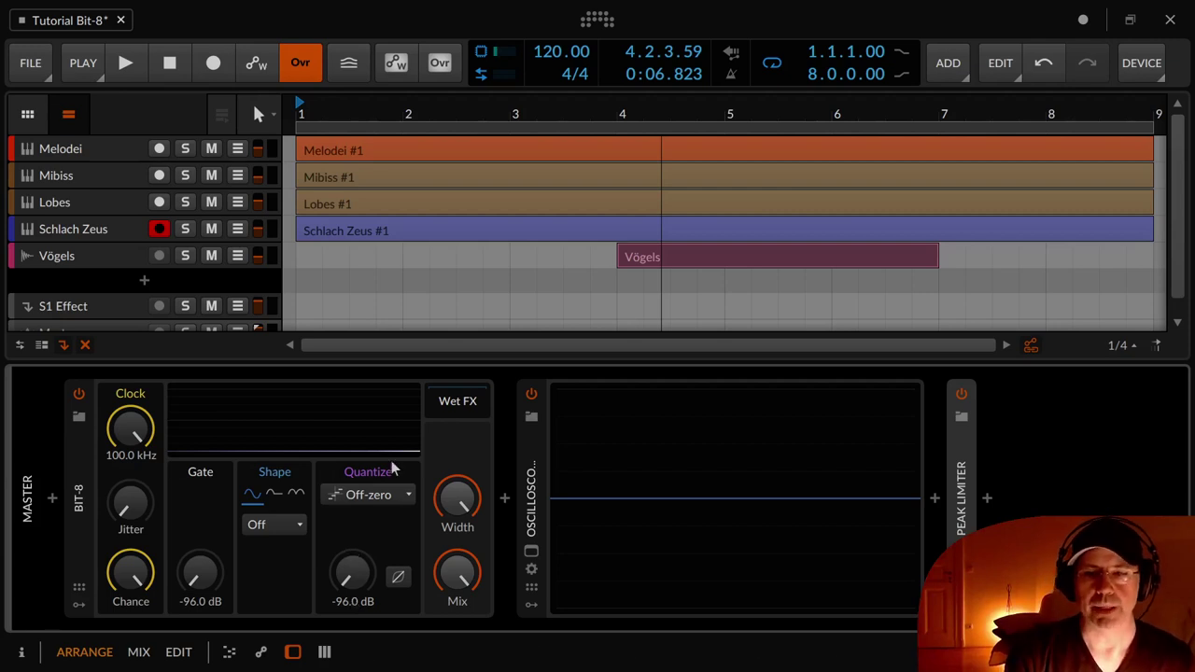
Set Bit-8's quantization mode to Dither and switch stereo dither off
{"action": "left_click", "coordinate": [411, 495]}
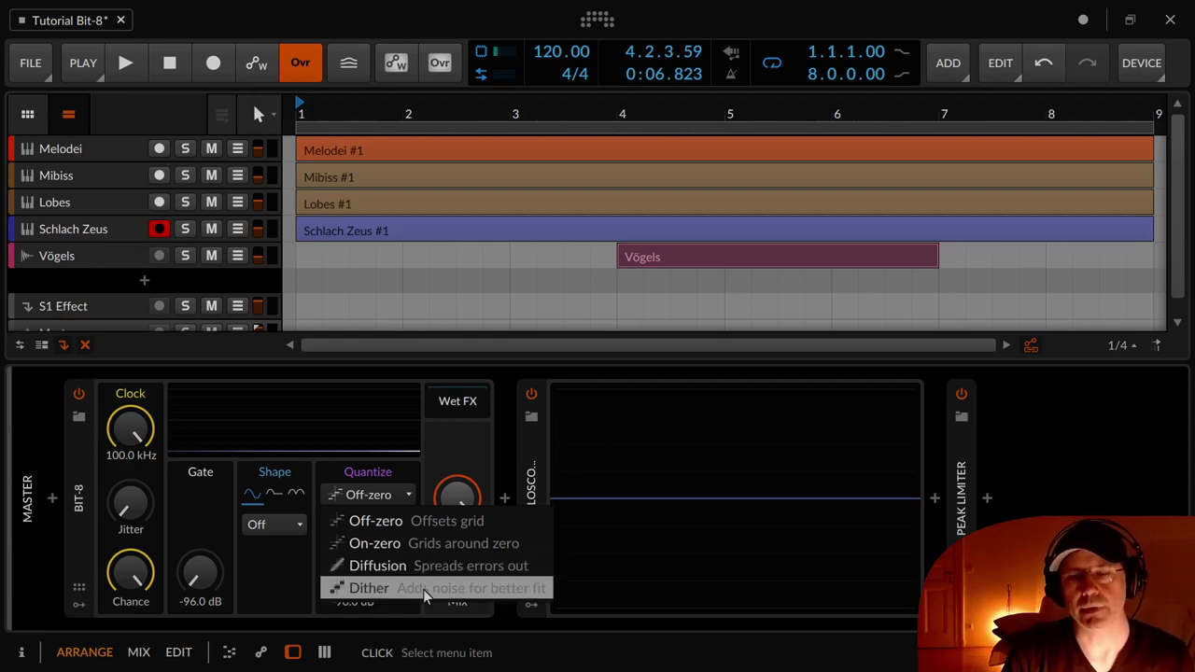
{"action": "left_click", "coordinate": [423, 590]}
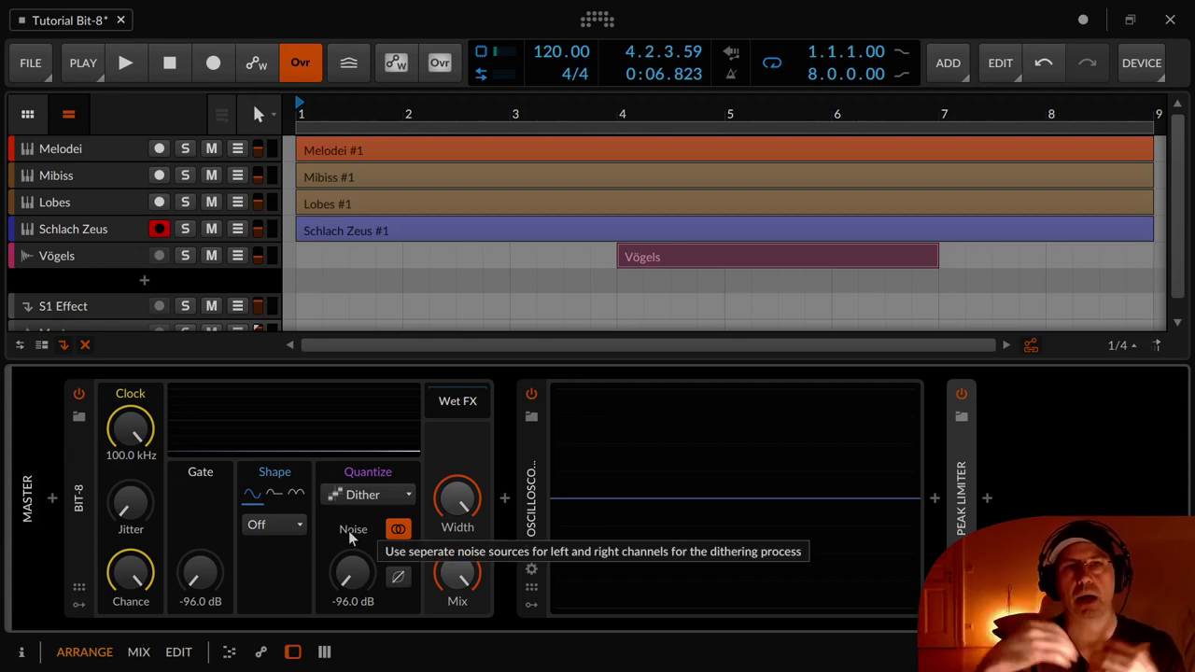
{"action": "left_click", "coordinate": [399, 532]}
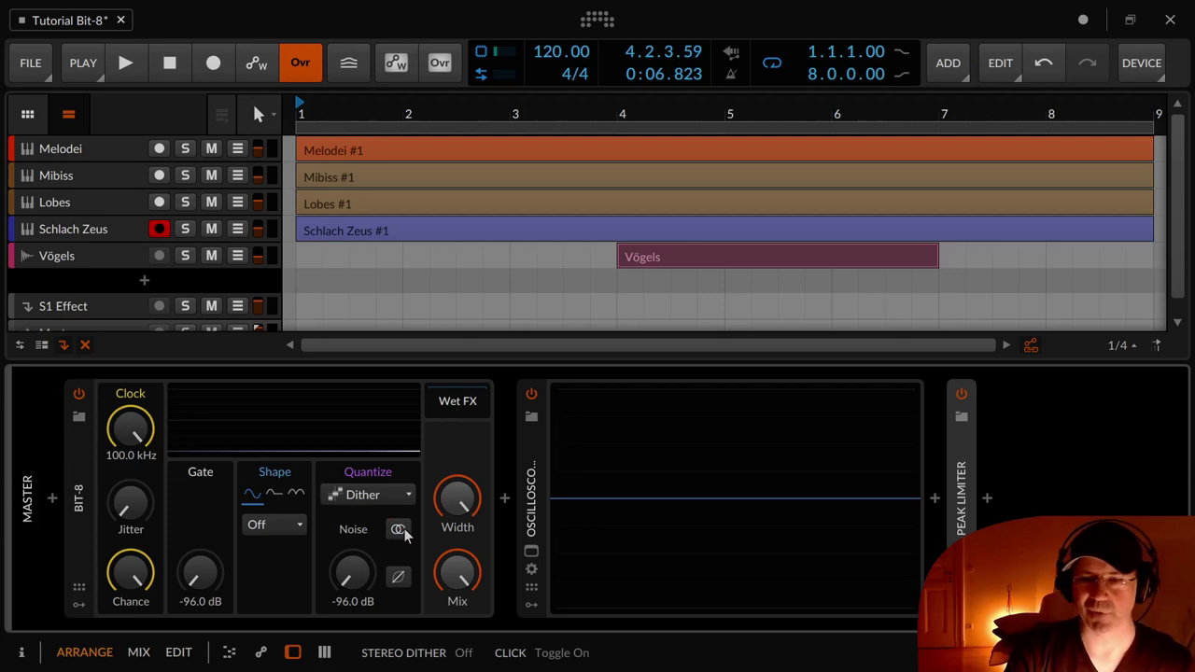
{"action": "left_click", "coordinate": [401, 534]}
{"action": "left_click", "coordinate": [401, 532]}
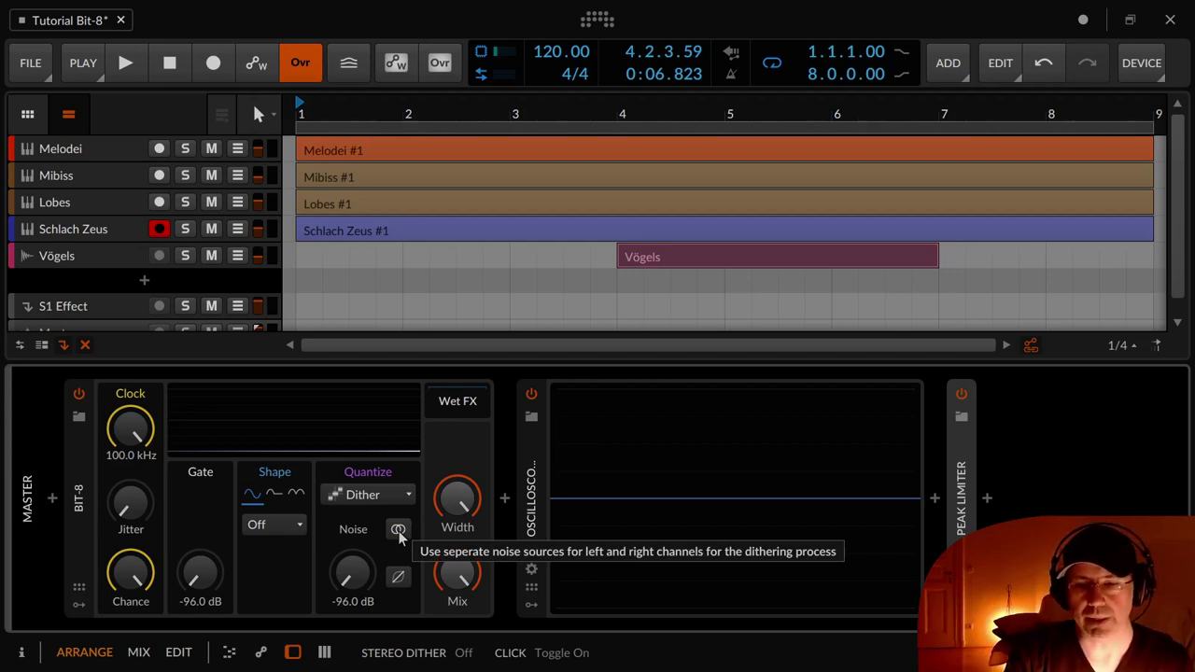
Return the quantization mode to Off-zero and review the available quantization modes
{"action": "left_click", "coordinate": [394, 495]}
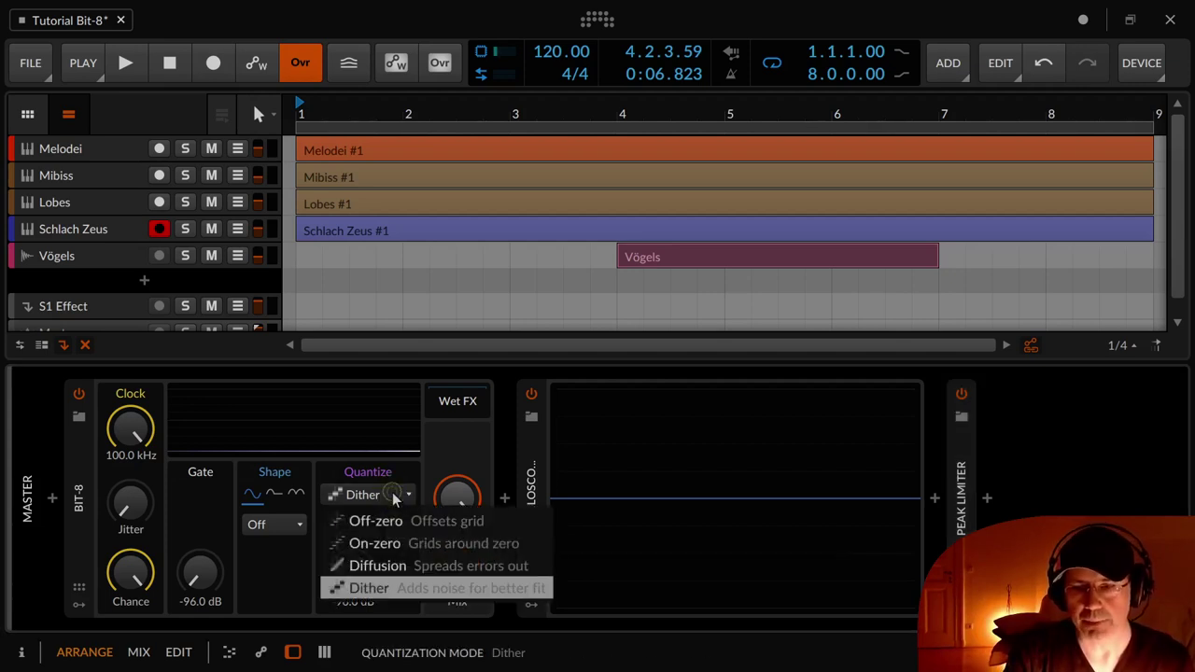
{"action": "left_click", "coordinate": [398, 520]}
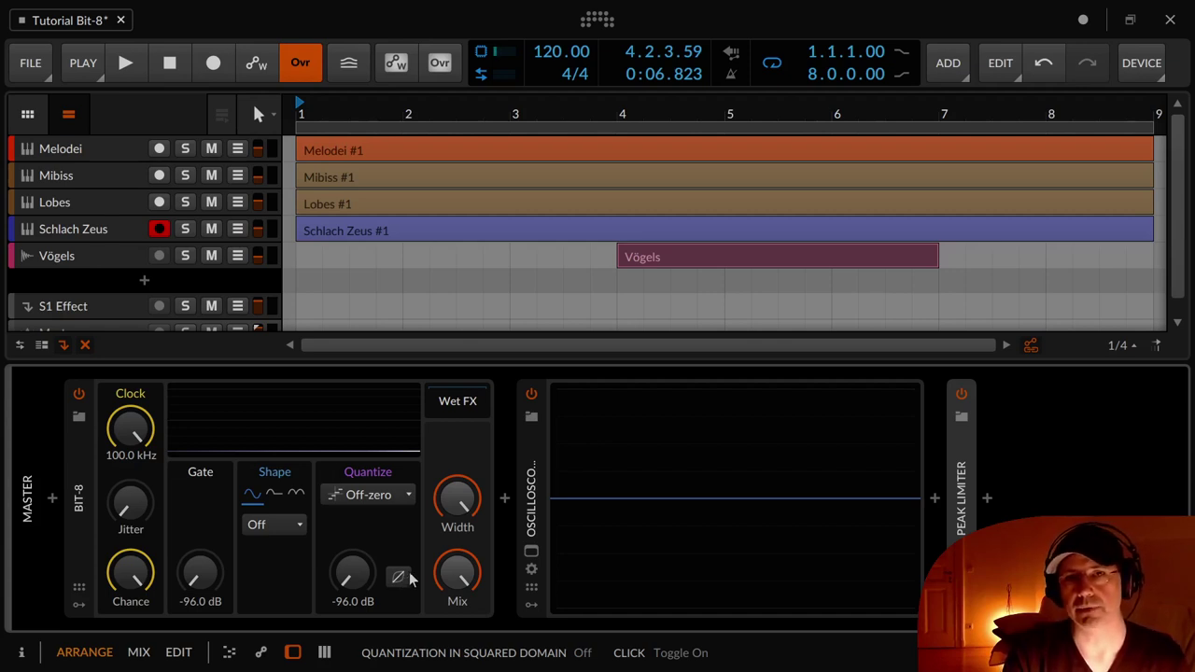
{"action": "left_click", "coordinate": [386, 494]}
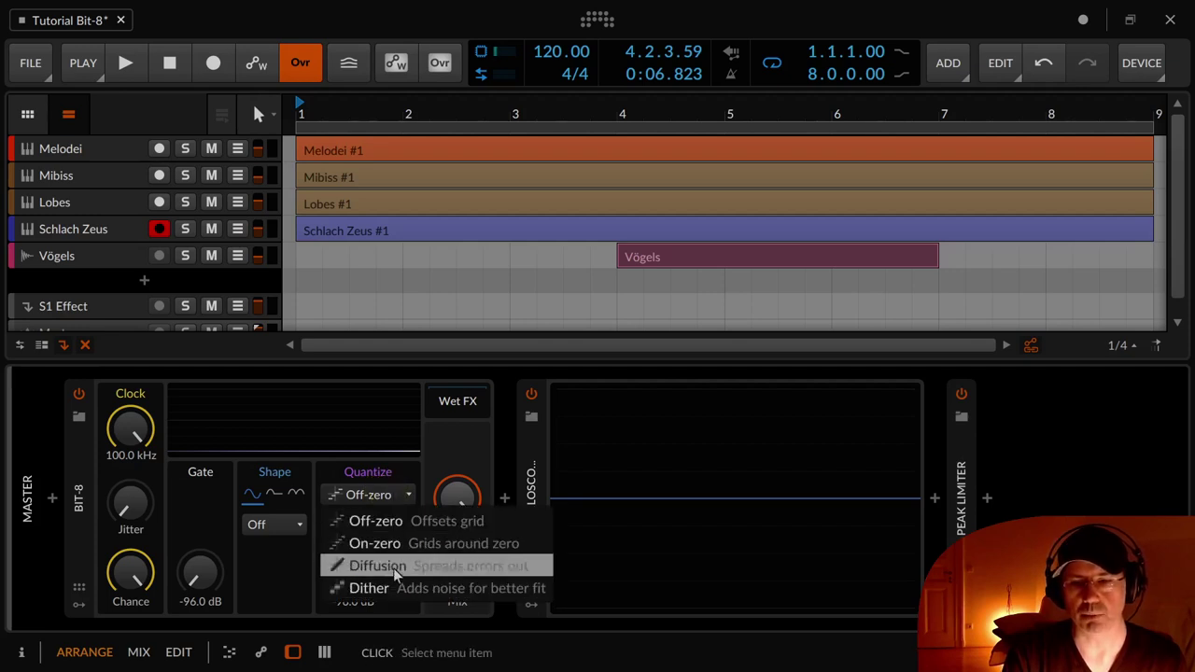
{"action": "left_click", "coordinate": [386, 496]}
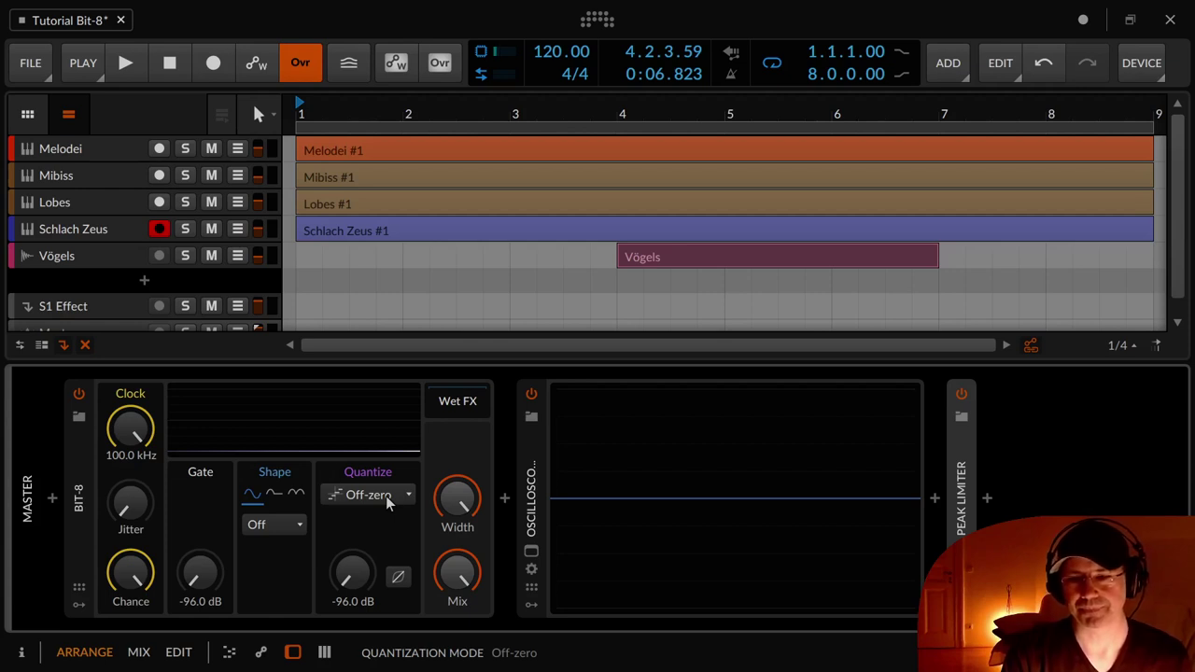
Play the arrangement, try changing the quantization level in Off-zero mode, leave it at -96.0 dB and stop
{"action": "key", "text": "space"}
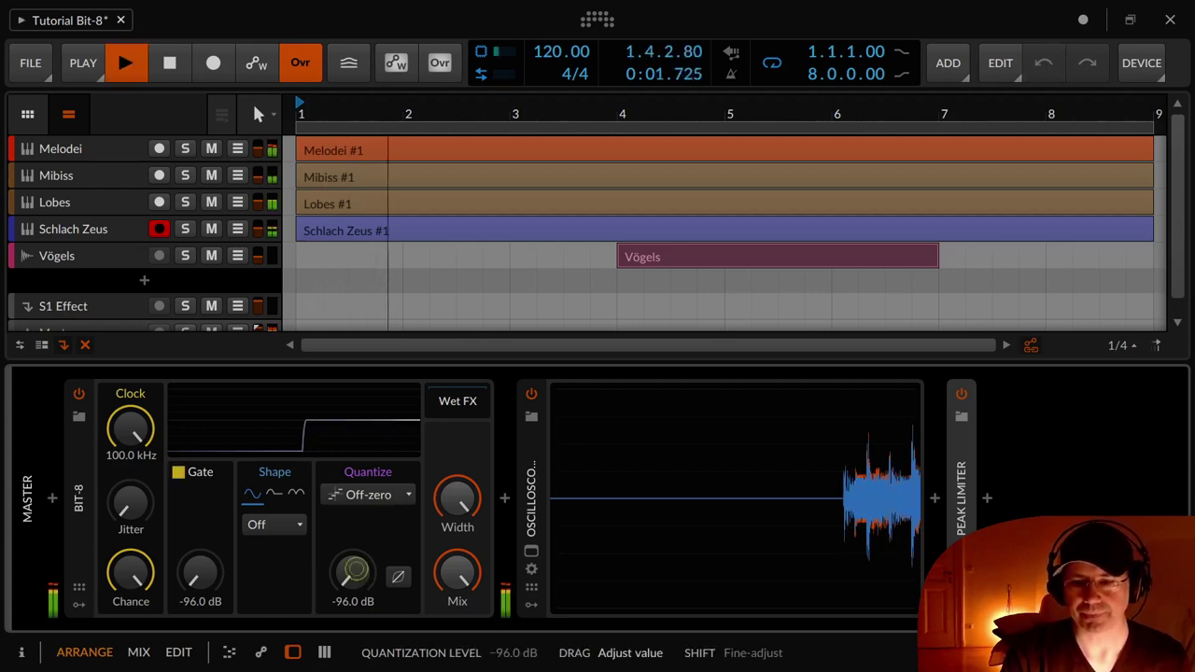
{"action": "left_click_drag", "start_coordinate": [356, 569], "coordinate": [358, 533]}
{"action": "key", "text": "space"}
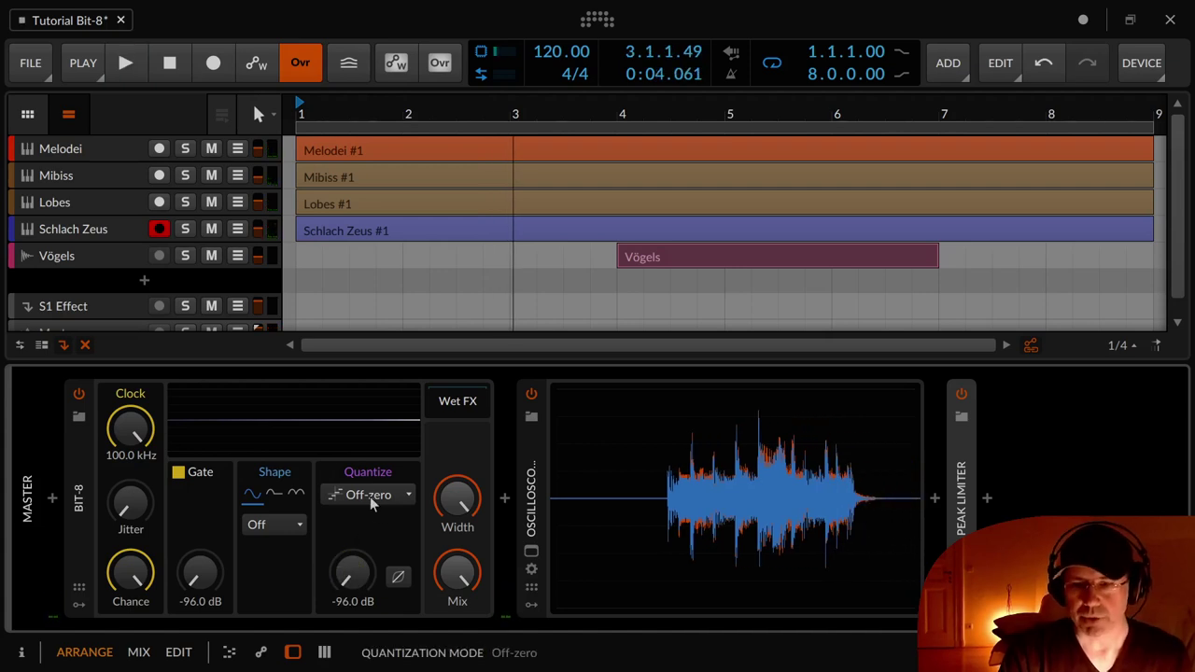
Turn on quantization in the squared domain and raise the quantization level to -13.4 dB during playback
{"action": "left_click", "coordinate": [398, 579]}
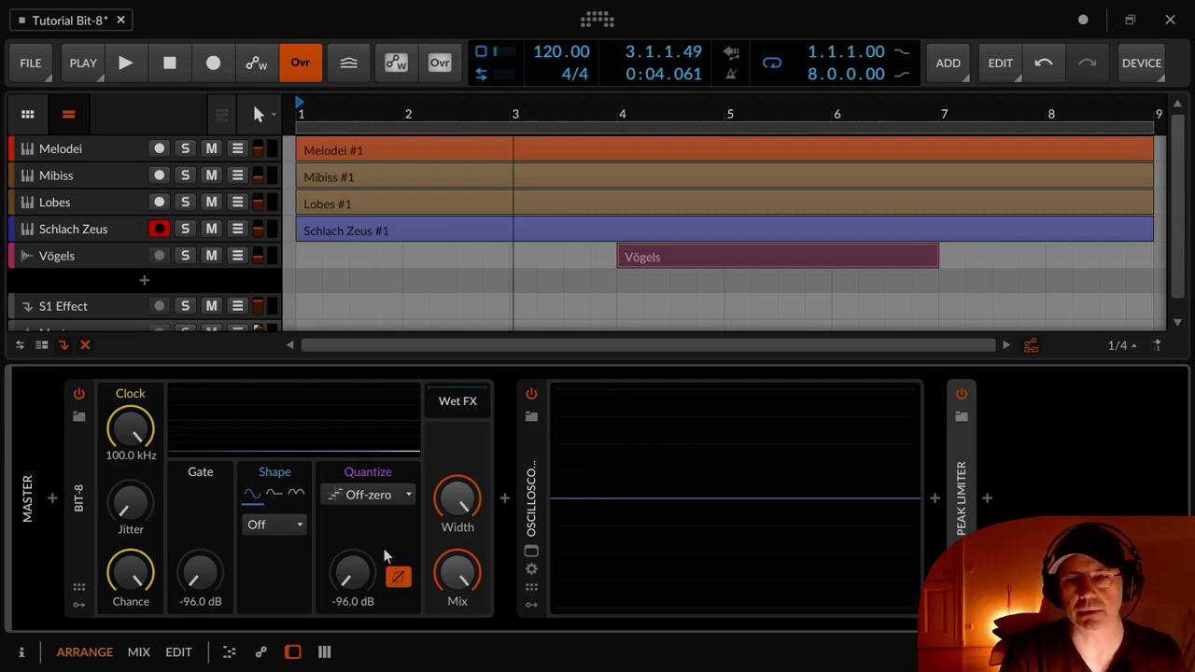
{"action": "left_click", "coordinate": [397, 578]}
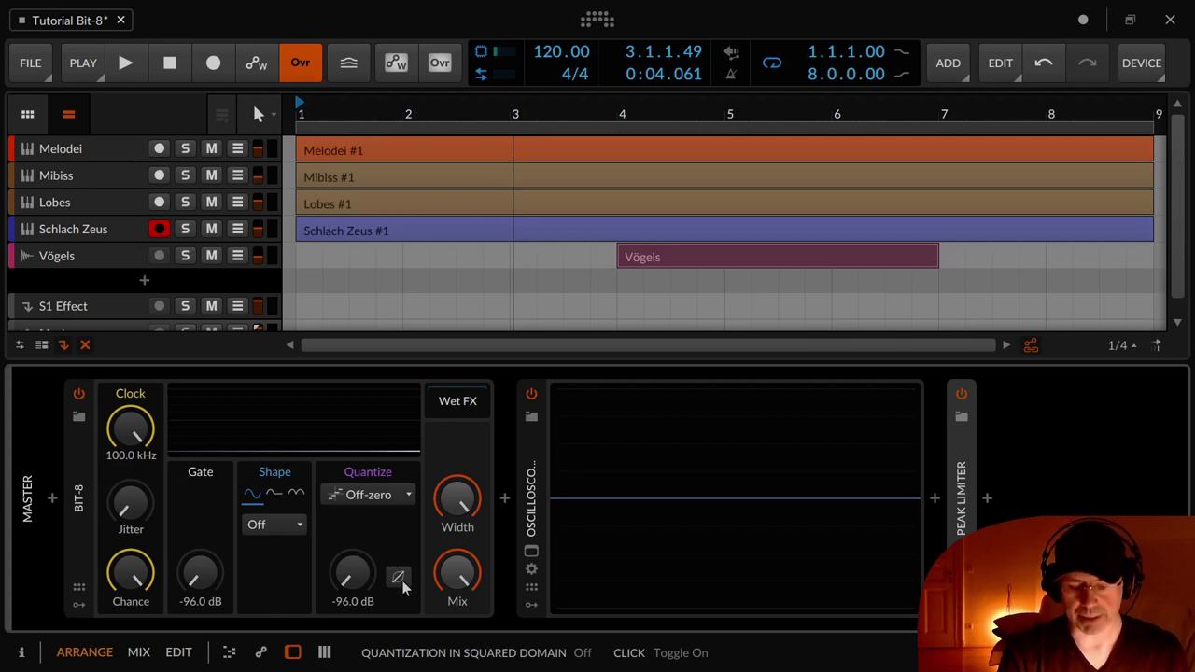
{"action": "key", "text": "space"}
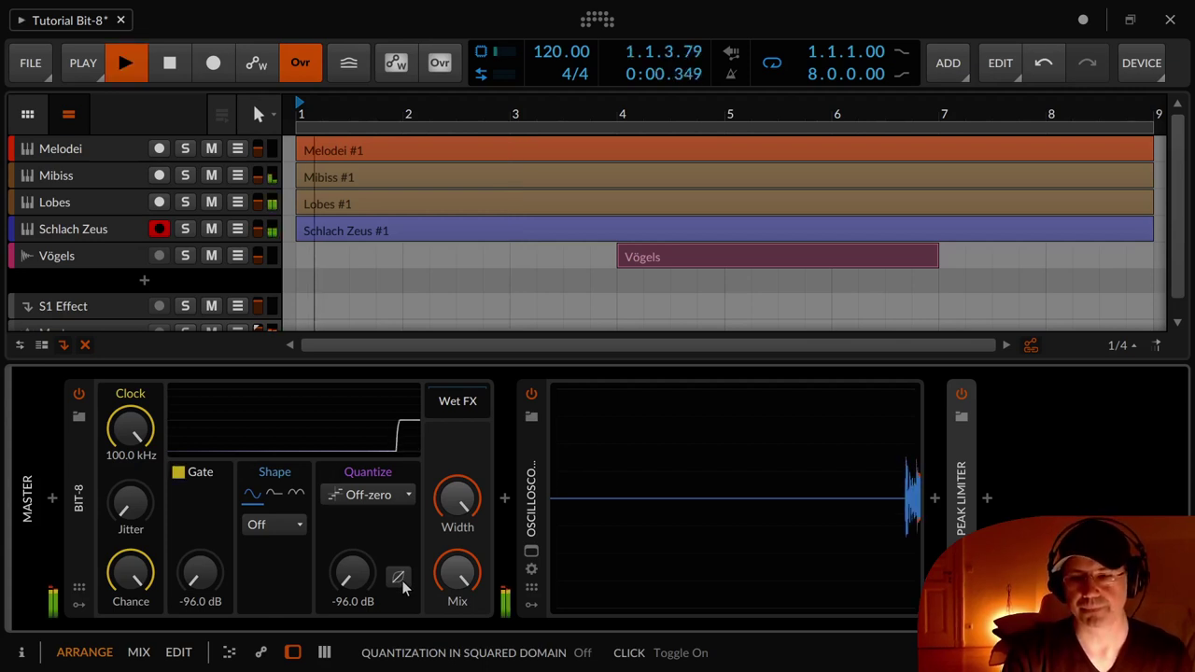
{"action": "left_click", "coordinate": [403, 585]}
{"action": "left_click_drag", "start_coordinate": [353, 574], "coordinate": [352, 224]}
{"action": "mouse_move", "coordinate": [353, 573]}
{"action": "left_mouse_down"}
{"action": "mouse_move", "coordinate": [353, 557]}
{"action": "mouse_move", "coordinate": [362, 578]}
{"action": "left_mouse_up"}
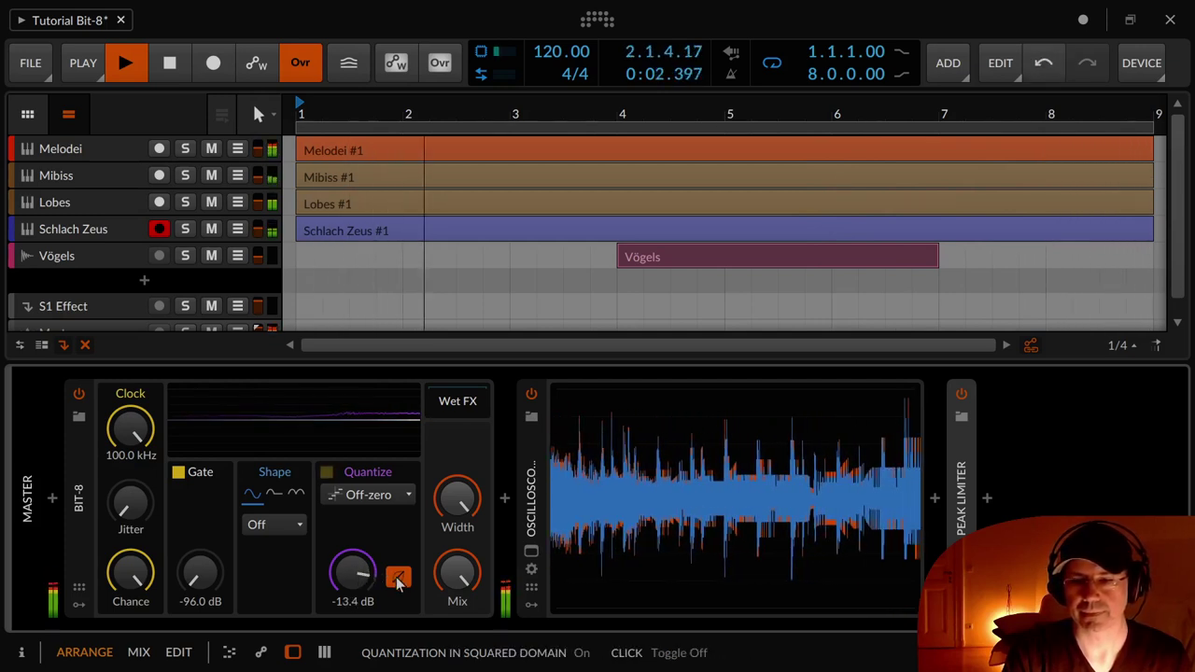
Compare squared-domain quantization off and on during playback, and lower the quantization level
{"action": "left_click", "coordinate": [398, 578]}
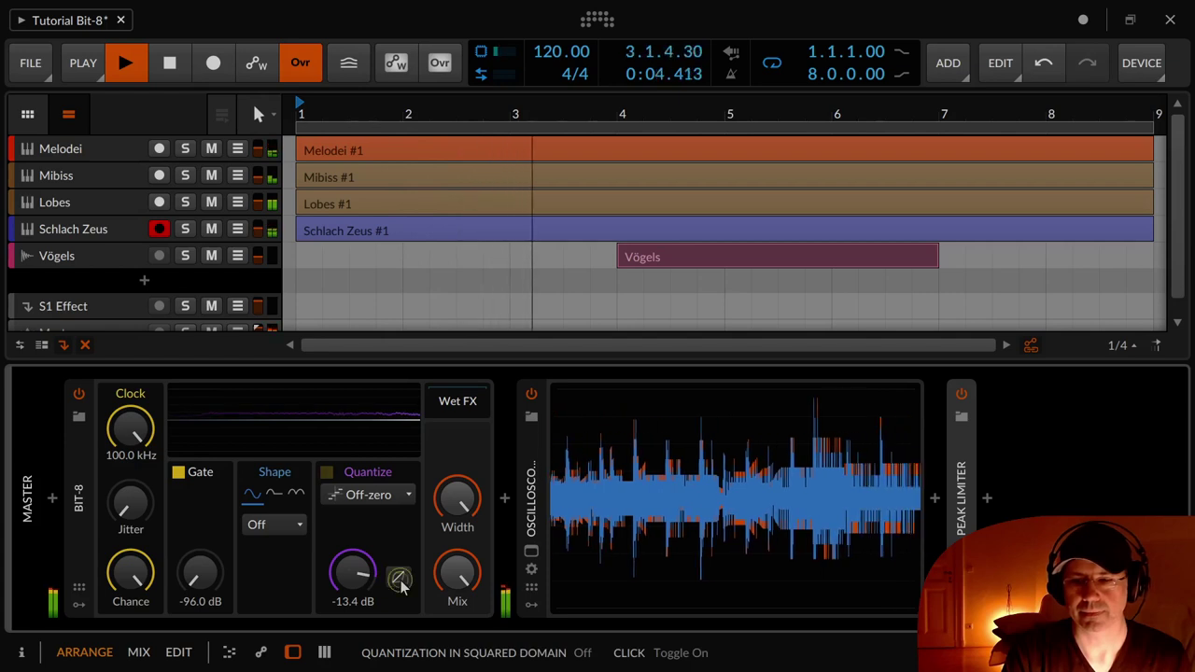
{"action": "left_click", "coordinate": [399, 578]}
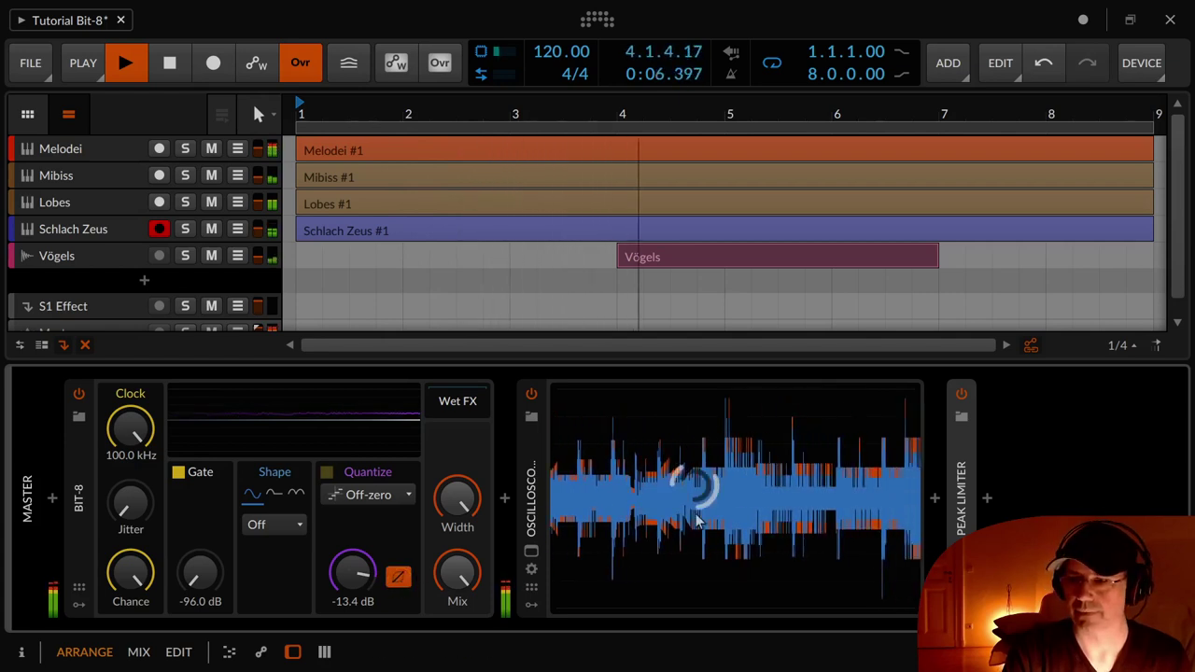
{"action": "left_click_drag", "start_coordinate": [353, 578], "coordinate": [353, 634]}
Set the quantization mode to On-zero and raise the quantization level to -14.3 dB
{"action": "left_click", "coordinate": [365, 504]}
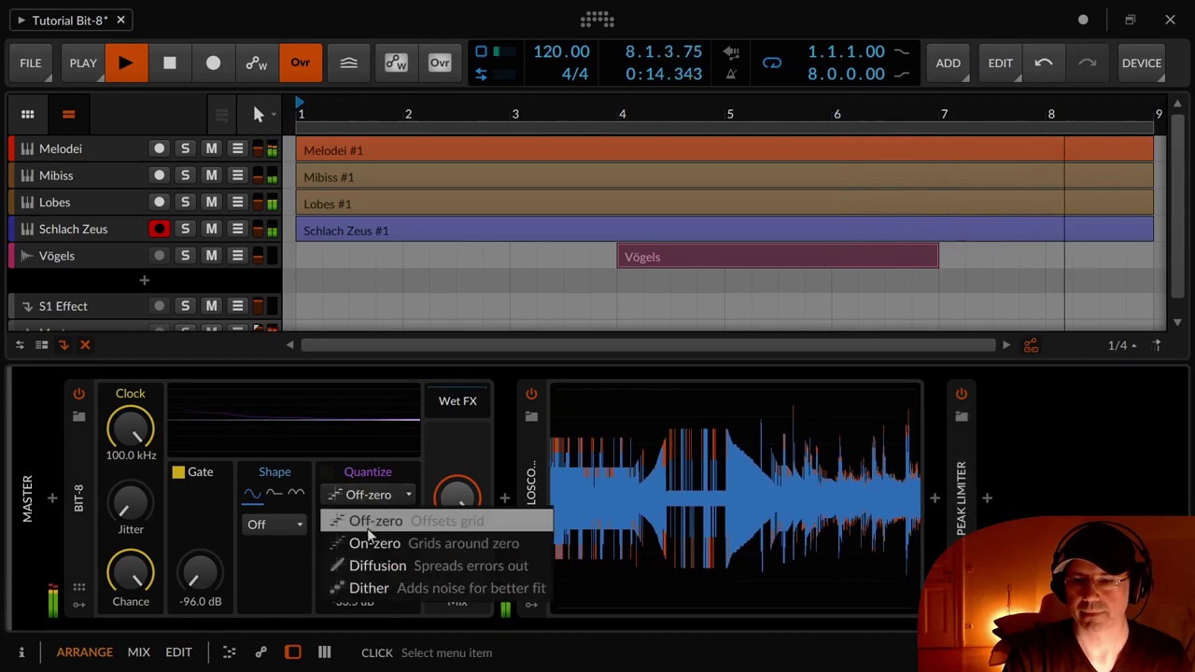
{"action": "left_click", "coordinate": [360, 542]}
{"action": "left_click_drag", "start_coordinate": [350, 567], "coordinate": [350, 514]}
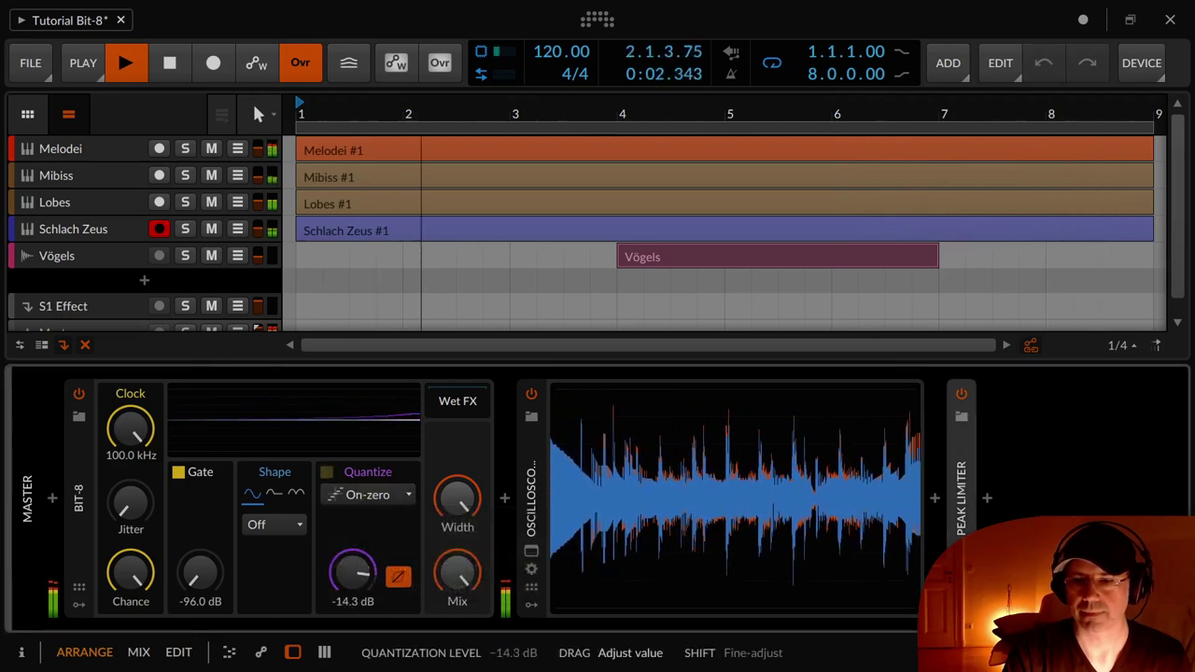
Compare the Off-zero and On-zero quantization modes by switching back and forth between them during playback
{"action": "left_click", "coordinate": [381, 497]}
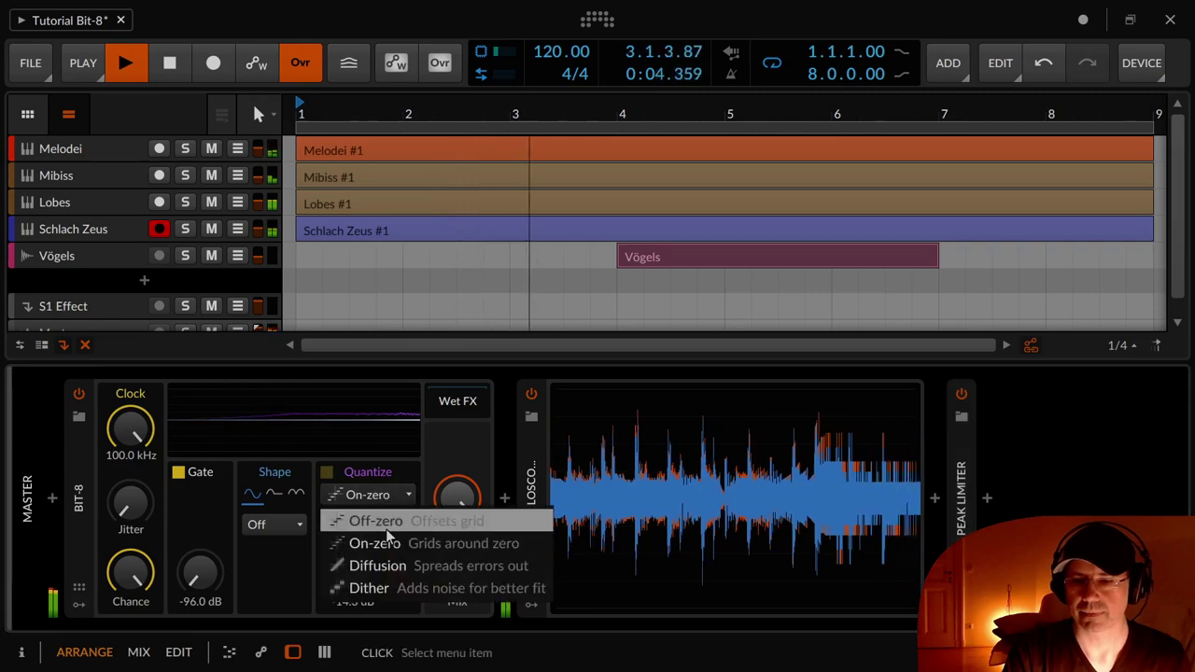
{"action": "left_click", "coordinate": [378, 520]}
{"action": "left_click", "coordinate": [385, 495]}
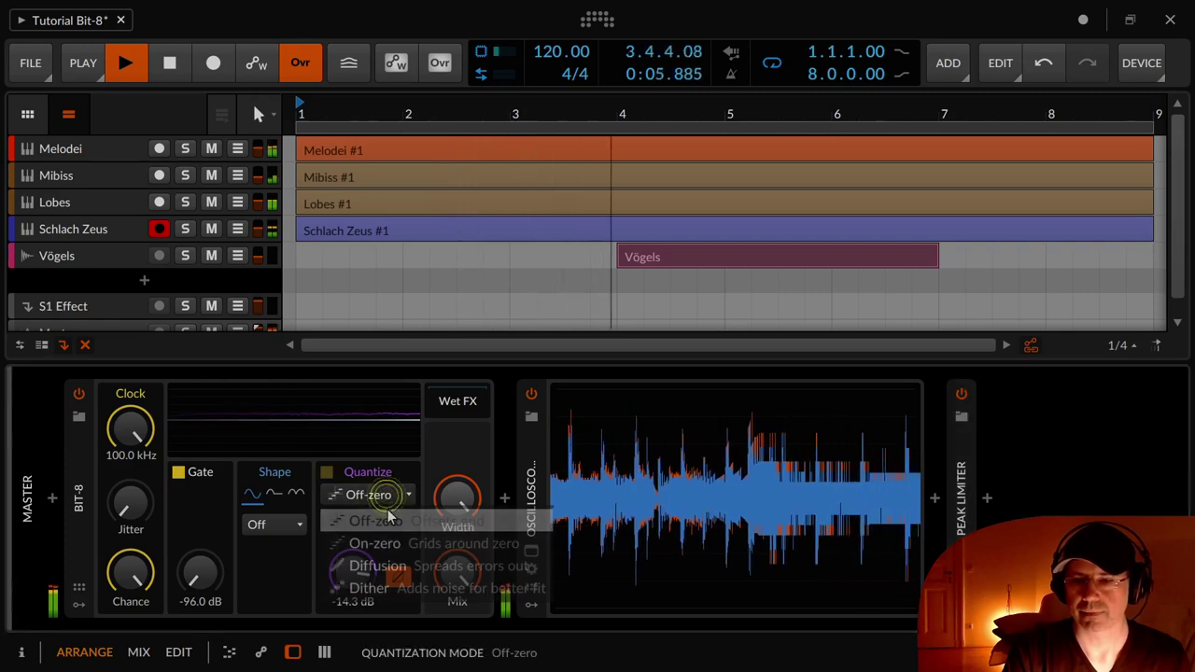
{"action": "left_click", "coordinate": [372, 544]}
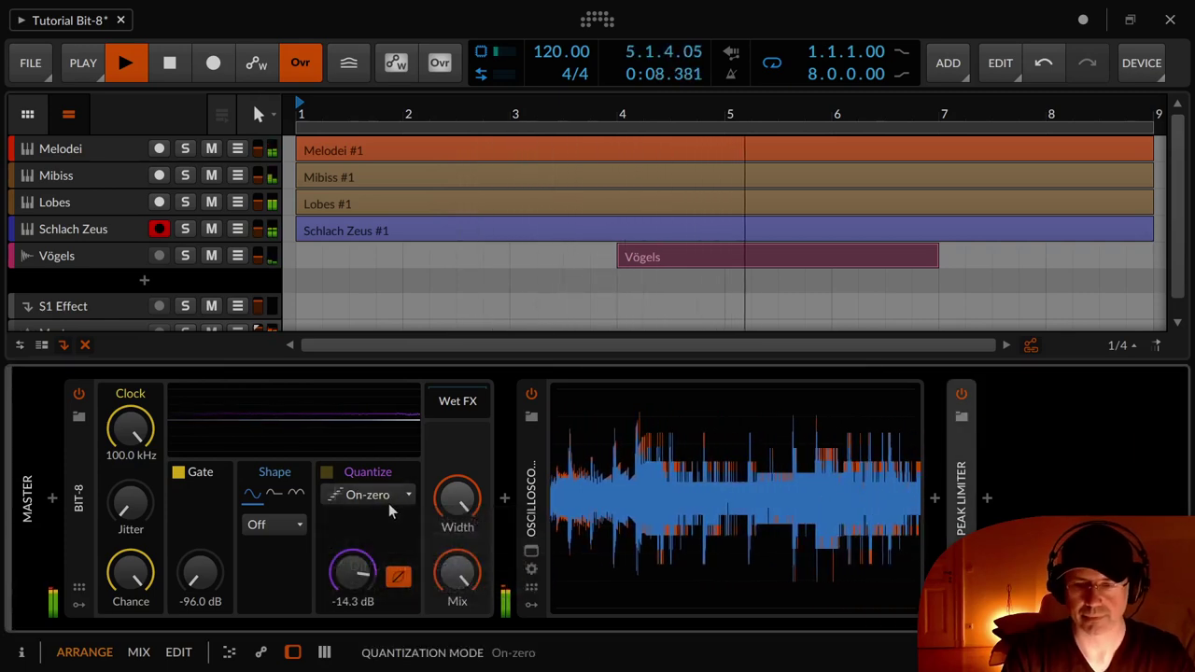
{"action": "scroll", "coordinate": [397, 499], "scroll_direction": "up", "scroll_amount": 1}
{"action": "scroll", "coordinate": [395, 509], "scroll_direction": "down", "scroll_amount": 1}
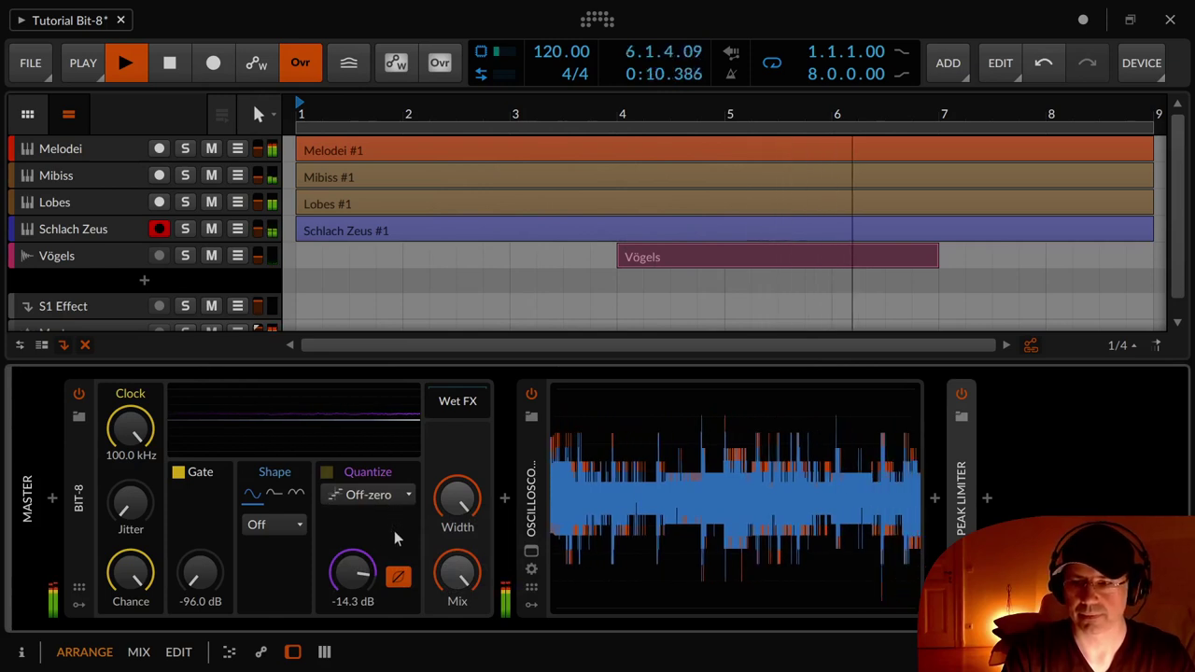
Raise the quantization level to -7.4 dB, compare at that level, and lower it to -41.1 dB in On-zero mode
{"action": "left_click_drag", "start_coordinate": [353, 573], "coordinate": [353, 547]}
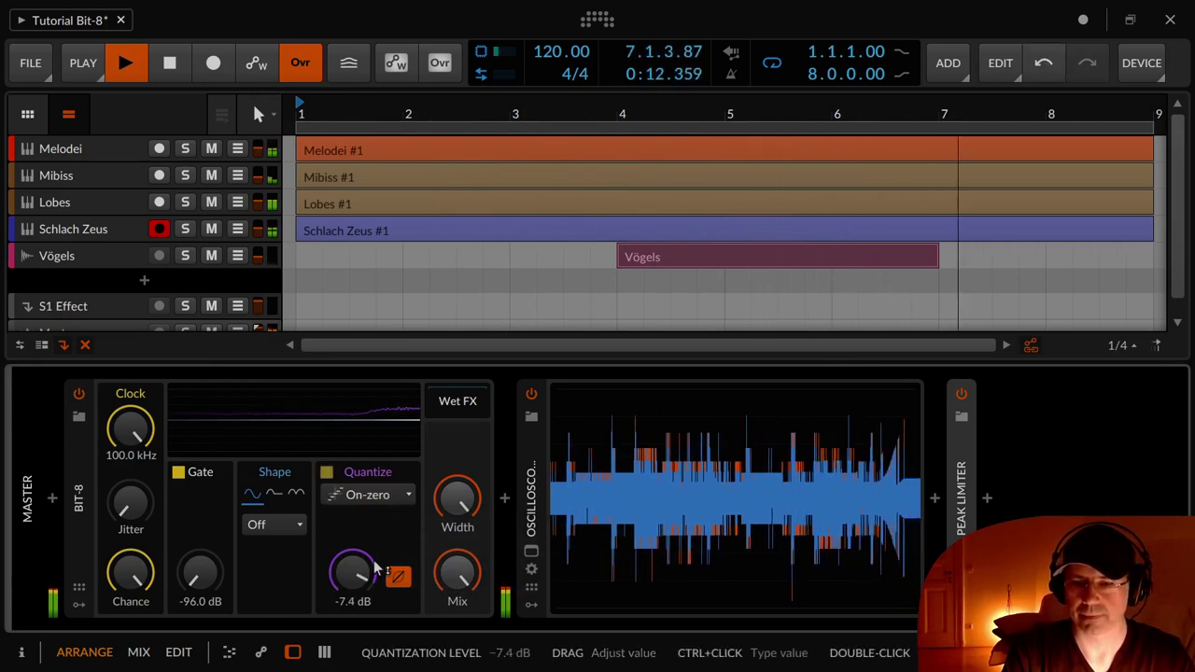
{"action": "left_click", "coordinate": [381, 513]}
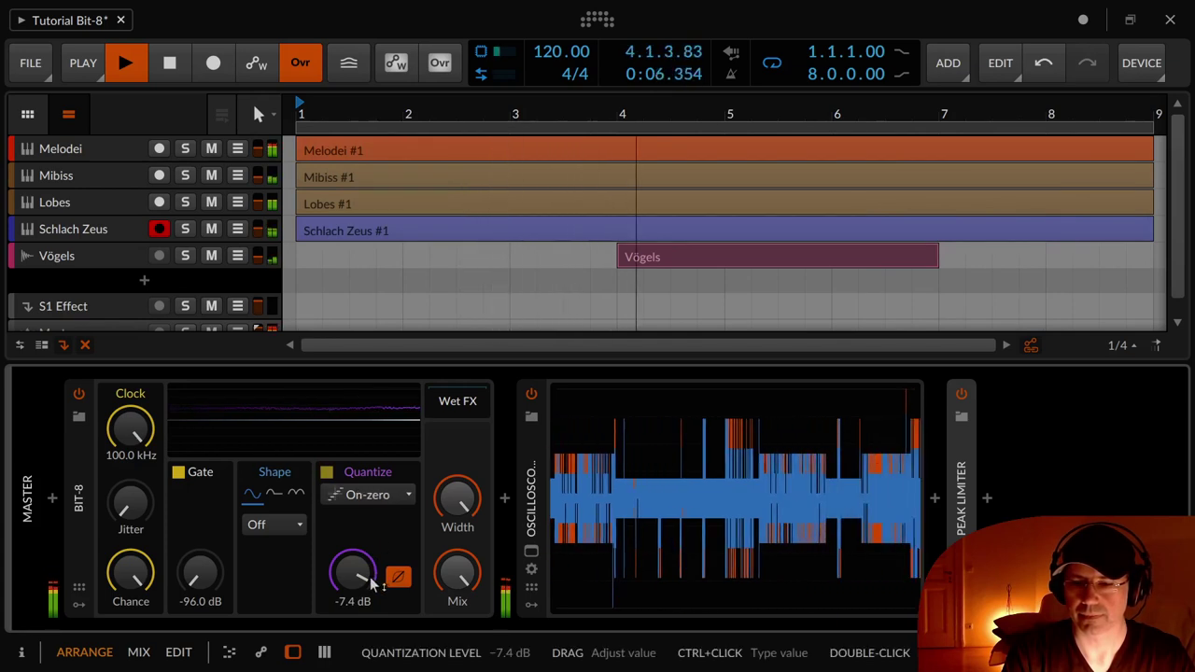
{"action": "left_click_drag", "start_coordinate": [374, 581], "coordinate": [373, 644]}
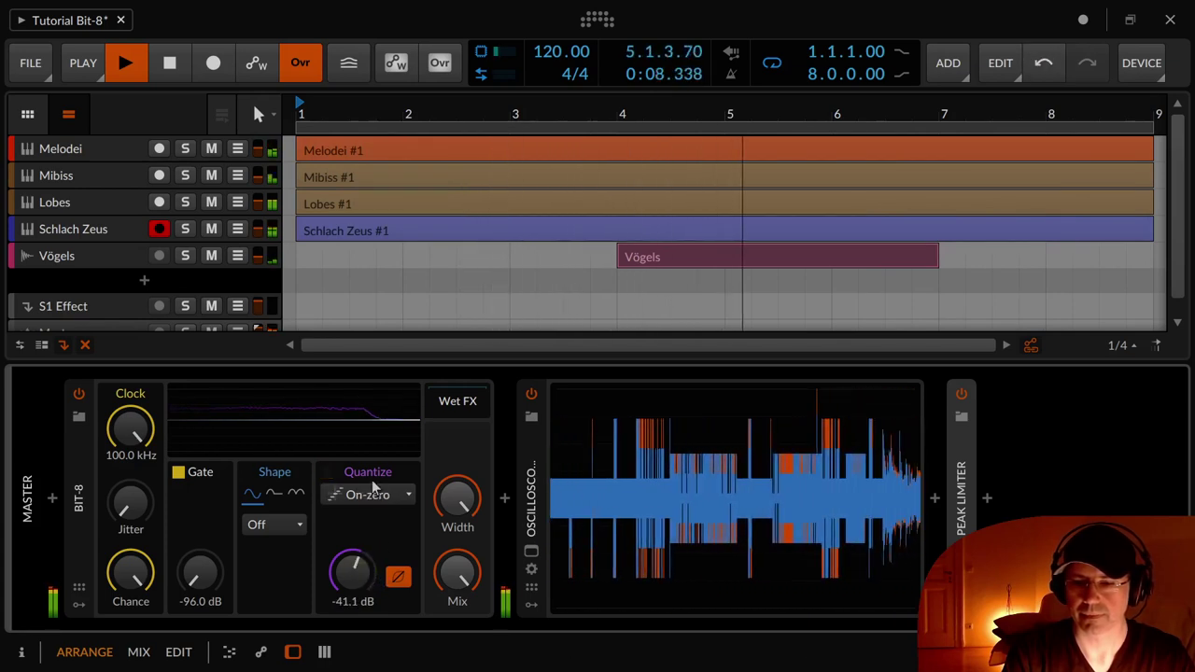
Set the quantization mode to Diffusion, increase the diffusion amount and raise the quantization level to -16.7 dB
{"action": "left_click", "coordinate": [369, 495]}
{"action": "left_click", "coordinate": [391, 566]}
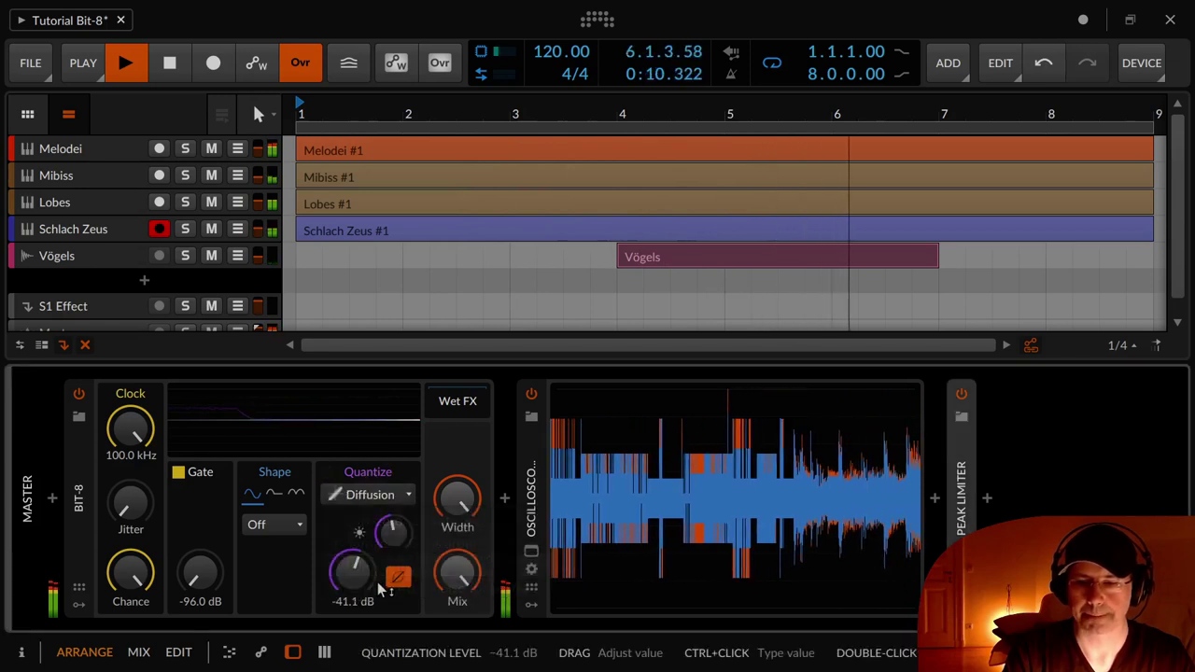
{"action": "left_click_drag", "start_coordinate": [352, 571], "coordinate": [390, 539]}
{"action": "left_click_drag", "start_coordinate": [372, 586], "coordinate": [390, 497]}
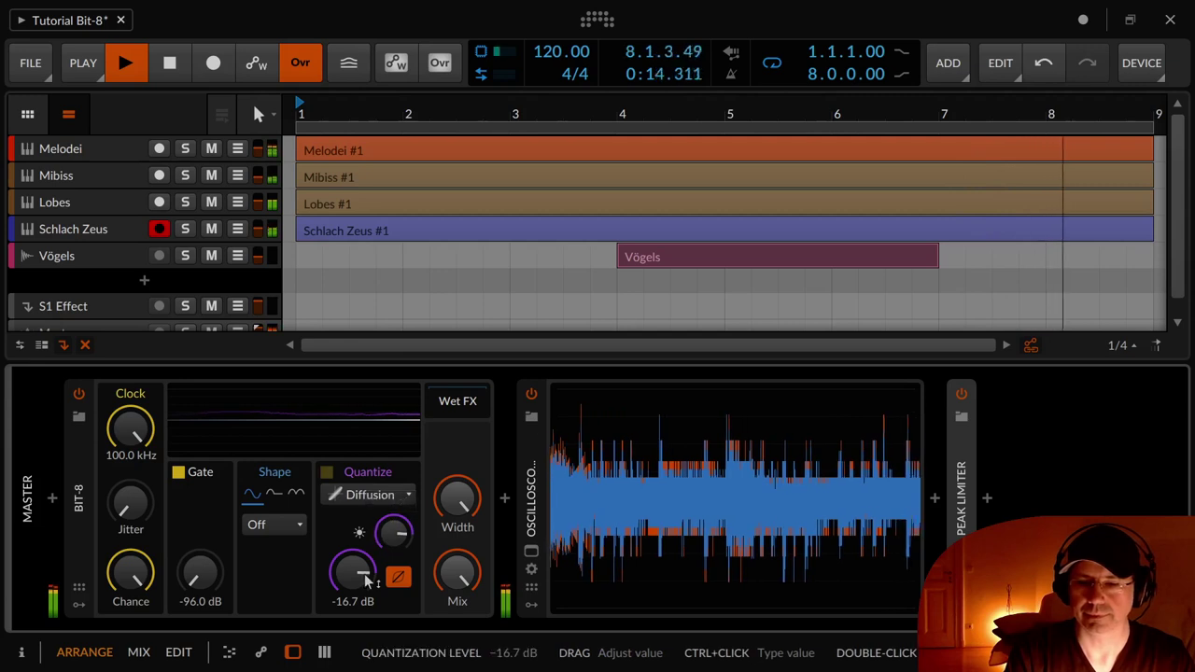
Set the quantization mode to Dither with stereo dither on and the quantization level at -16.7 dB
{"action": "mouse_move", "coordinate": [353, 571]}
{"action": "left_mouse_down"}
{"action": "mouse_move", "coordinate": [353, 551]}
{"action": "mouse_move", "coordinate": [382, 541]}
{"action": "mouse_move", "coordinate": [355, 612]}
{"action": "mouse_move", "coordinate": [378, 626]}
{"action": "mouse_move", "coordinate": [378, 664]}
{"action": "mouse_move", "coordinate": [378, 568]}
{"action": "mouse_move", "coordinate": [353, 556]}
{"action": "mouse_move", "coordinate": [353, 663]}
{"action": "mouse_move", "coordinate": [353, 579]}
{"action": "left_mouse_up"}
{"action": "left_click", "coordinate": [370, 494]}
{"action": "left_click", "coordinate": [378, 588]}
{"action": "left_click", "coordinate": [395, 531]}
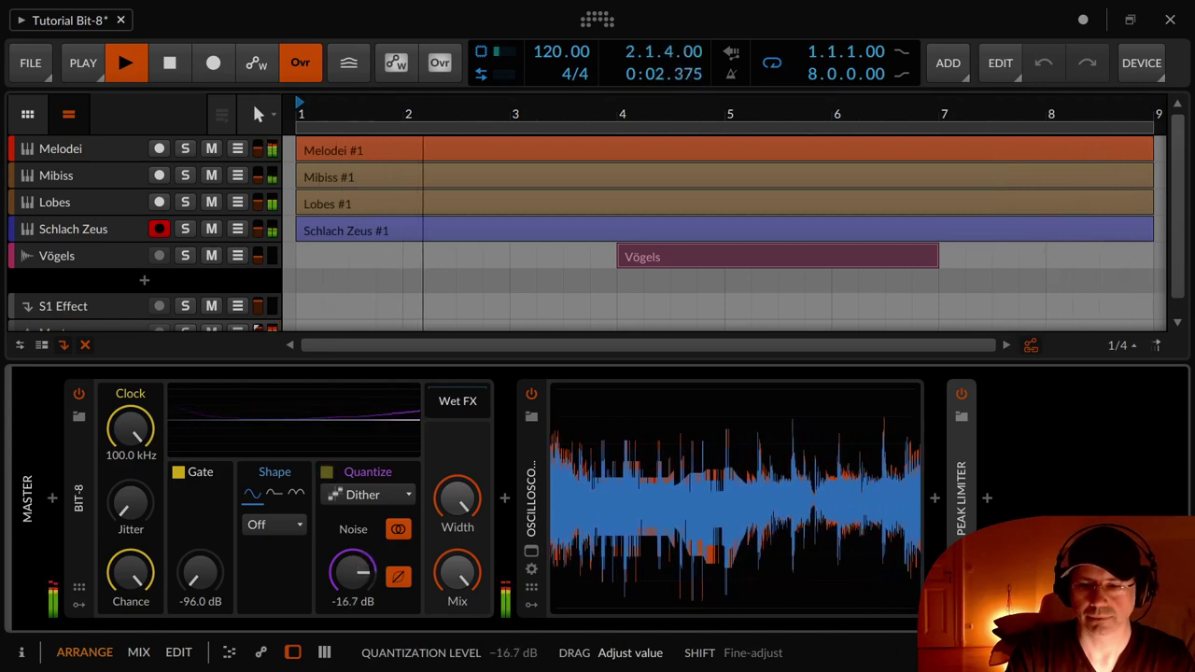
Audition Dither mode with squared-domain quantization and stereo dither off, and turn stereo dither back on
{"action": "left_click", "coordinate": [398, 579]}
{"action": "left_click", "coordinate": [398, 529]}
{"action": "left_click", "coordinate": [399, 579]}
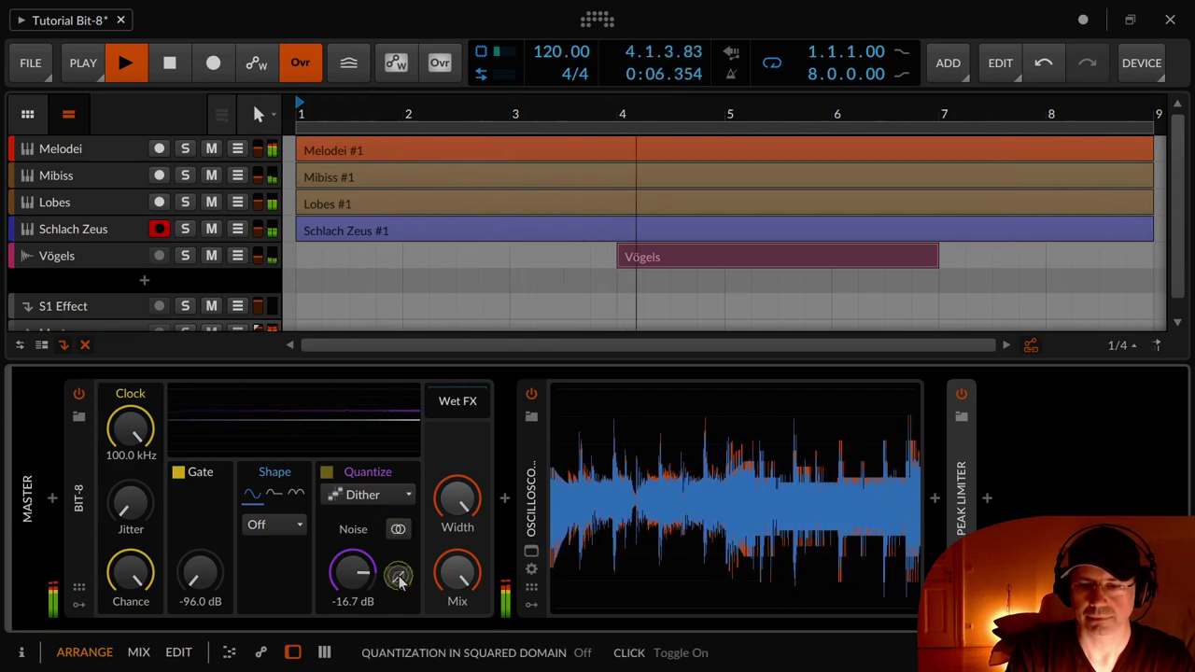
{"action": "left_click", "coordinate": [398, 529]}
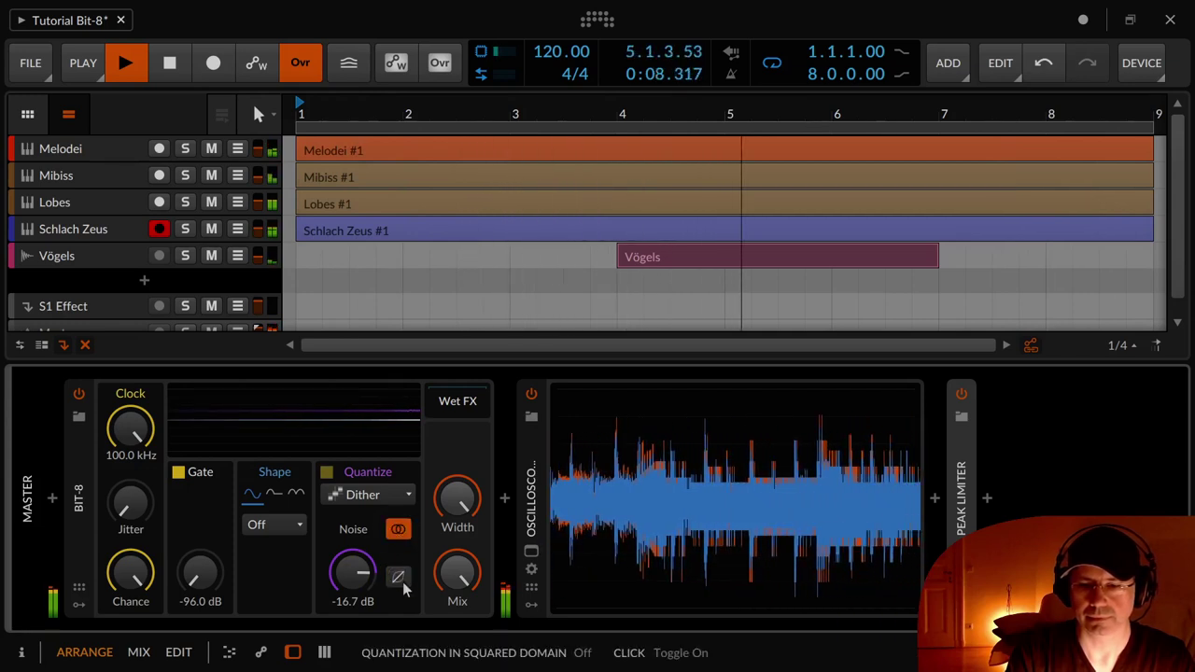
Turn squared-domain quantization back on, lower the quantization level to -70.5 dB and stop playback
{"action": "left_click", "coordinate": [399, 579]}
{"action": "left_click_drag", "start_coordinate": [353, 577], "coordinate": [354, 664]}
{"action": "key", "text": "space"}
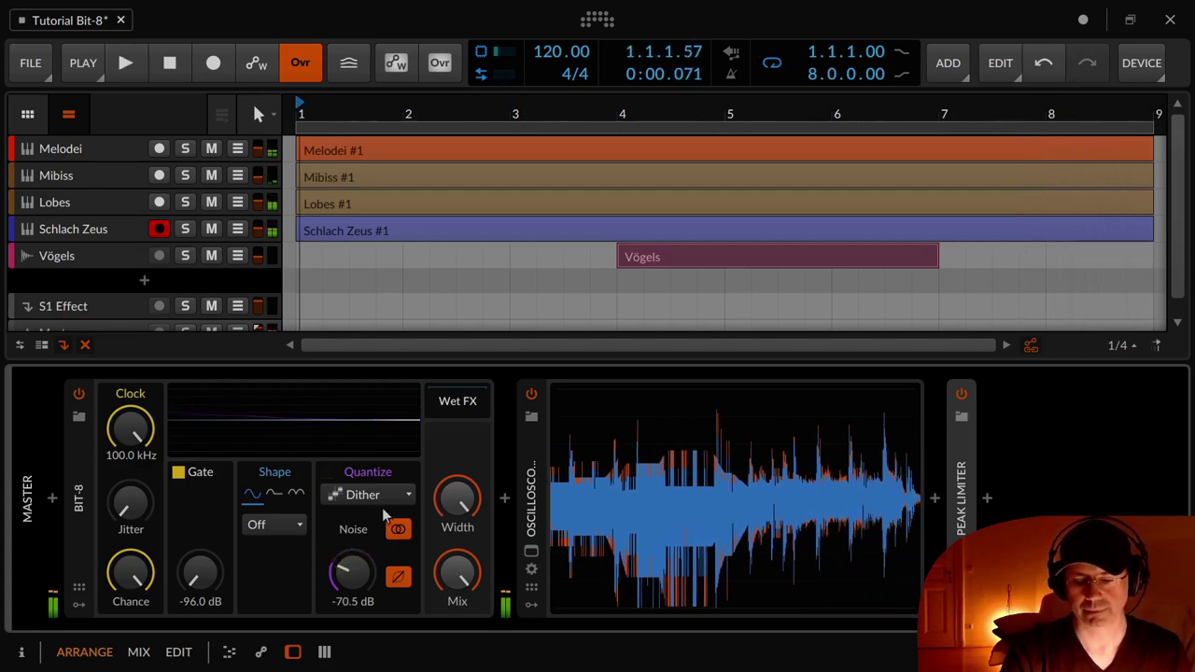